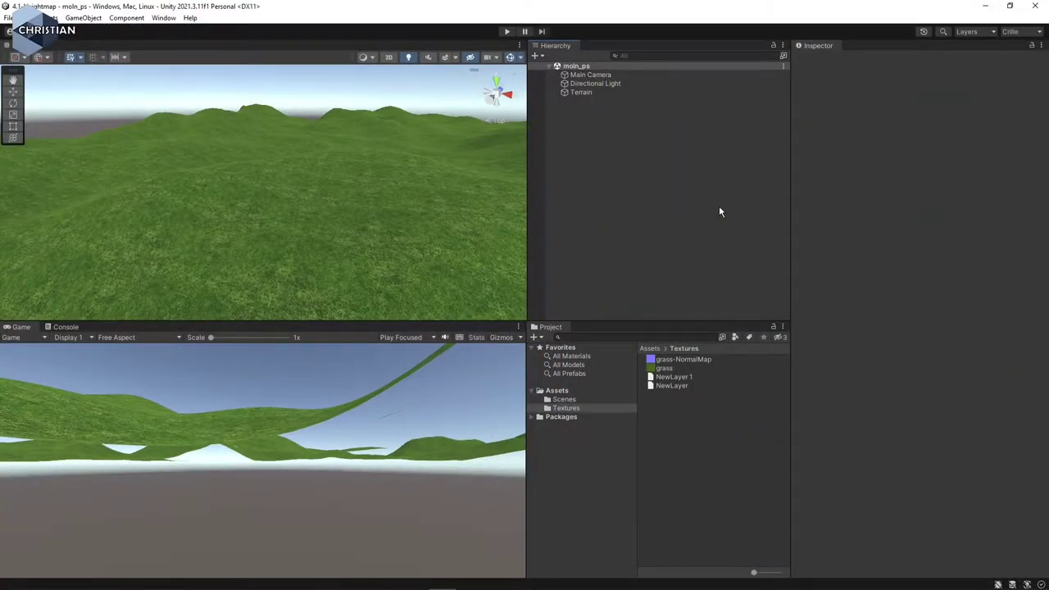
Step: Create a new Basic (Built-in) scene
left_click(9, 17)
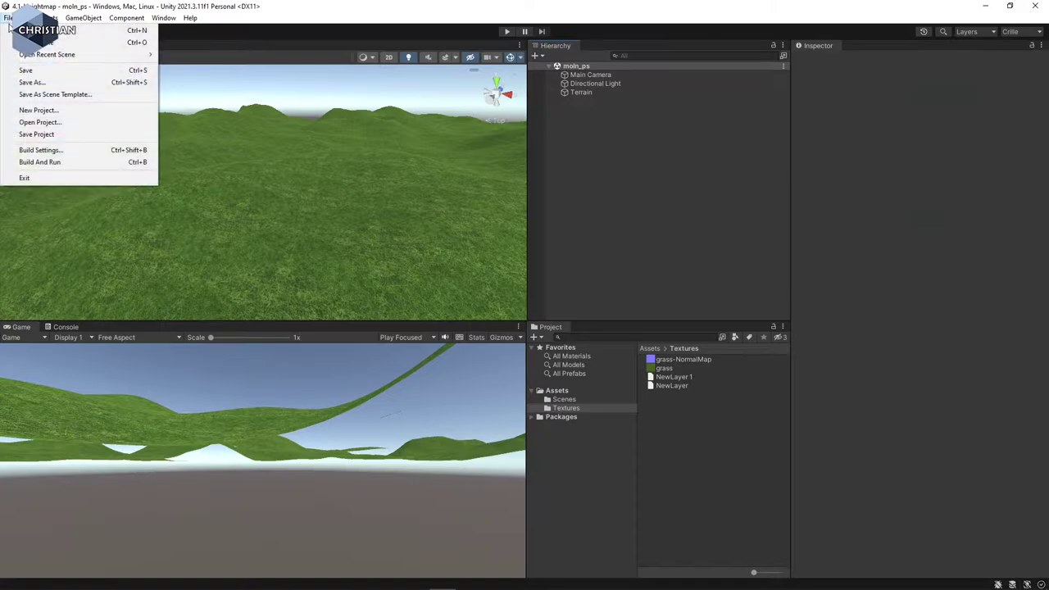
left_click(33, 38)
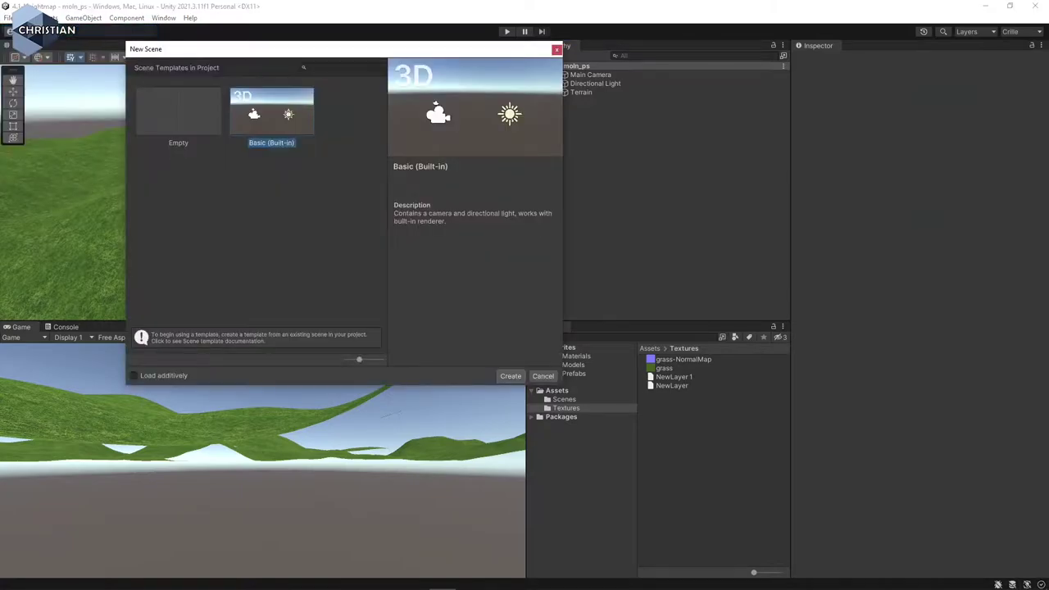
left_click(510, 376)
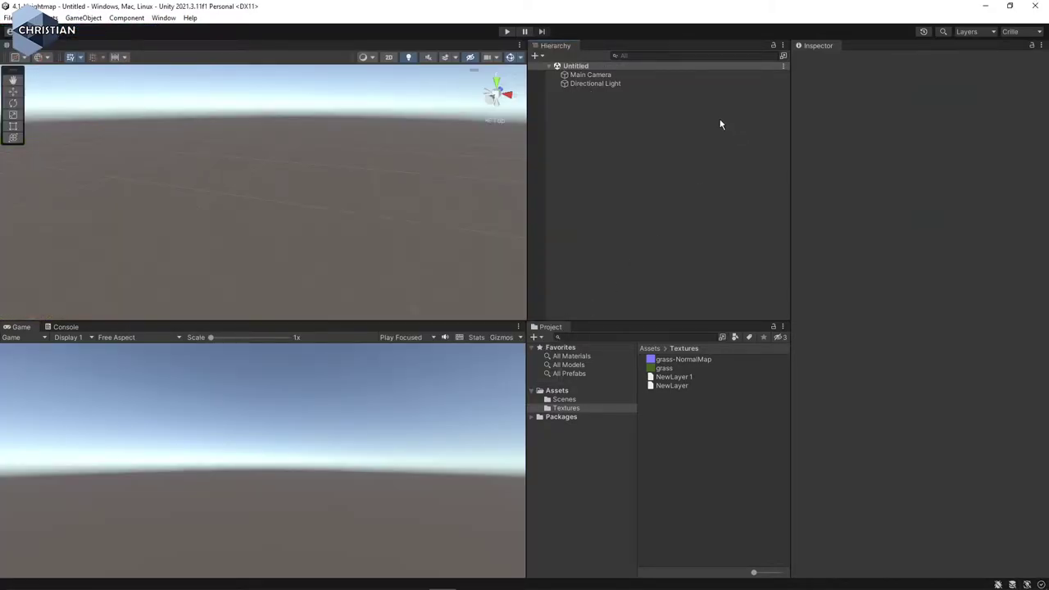
Step: Save the scene as UnityScen in the Assets/Scenes folder
key("ctrl+s")
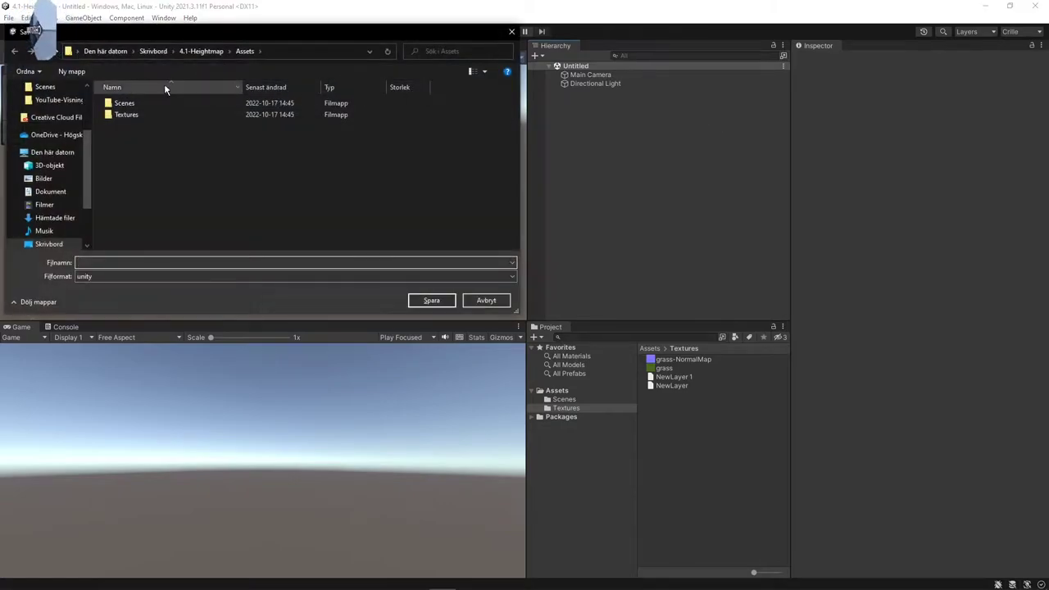
double_click(125, 103)
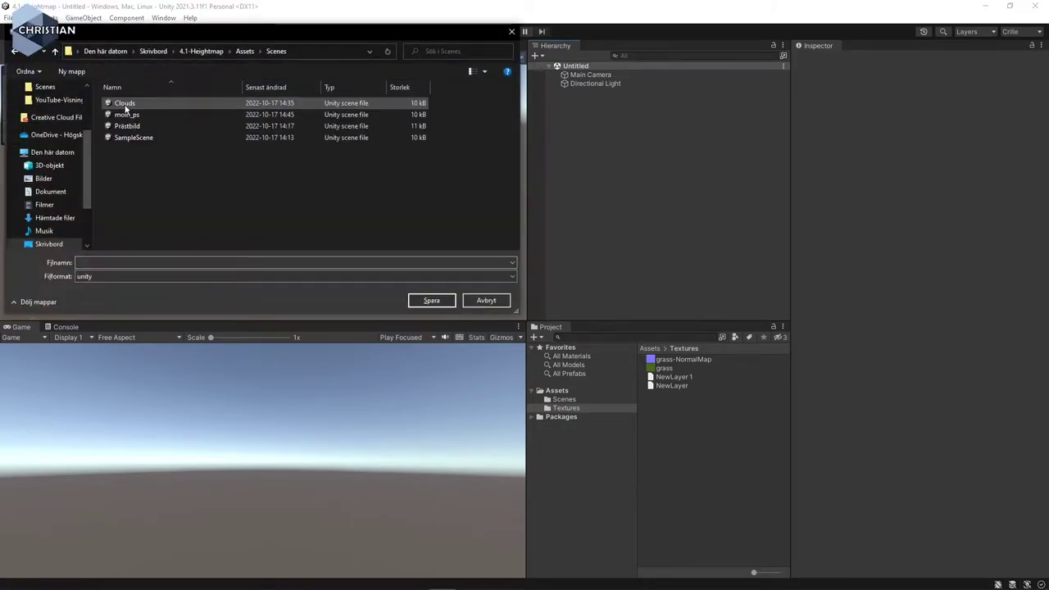
left_click(93, 263)
type("UnityScen")
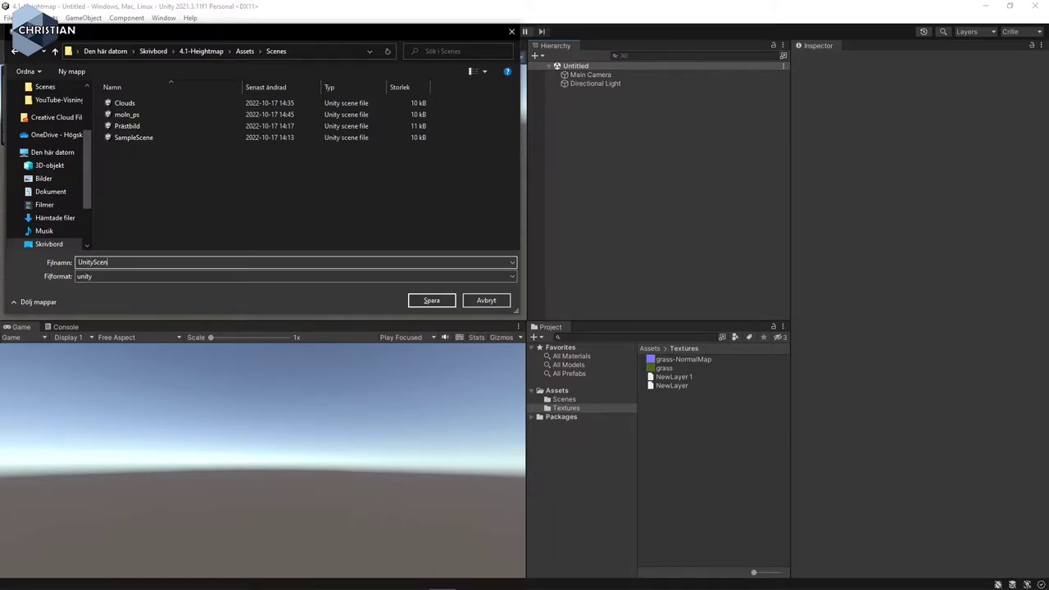
left_click(429, 299)
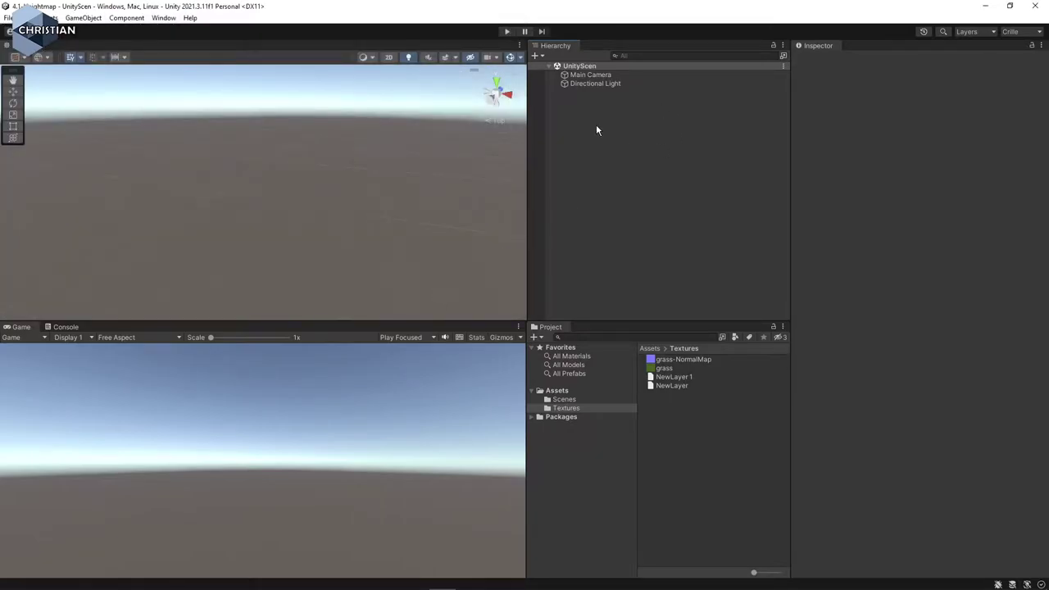
Step: Add a Terrain 3D object to the scene
left_click(534, 57)
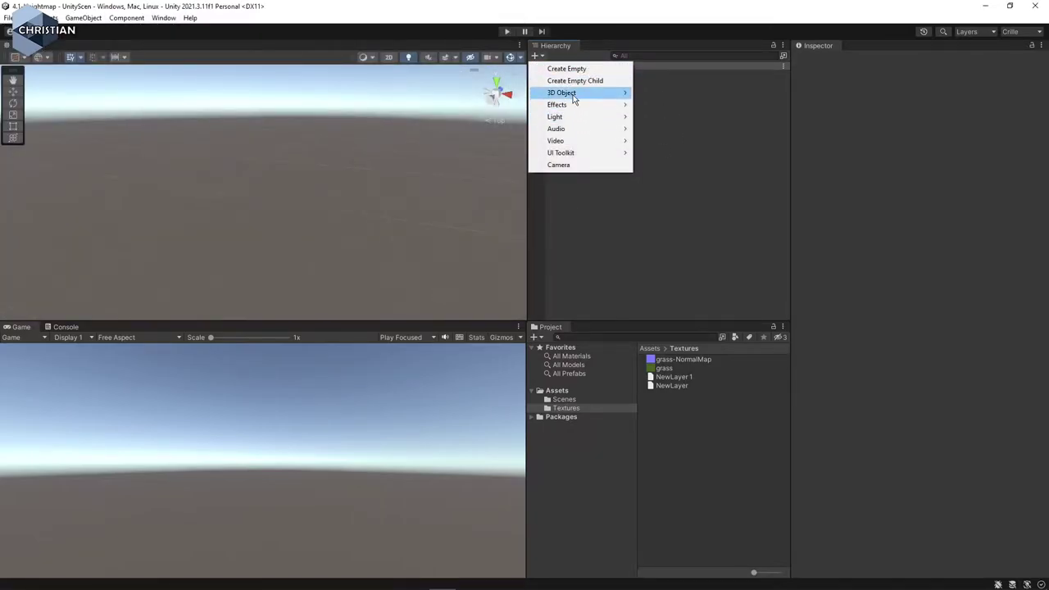
mouse_move(571, 95)
left_click(686, 203)
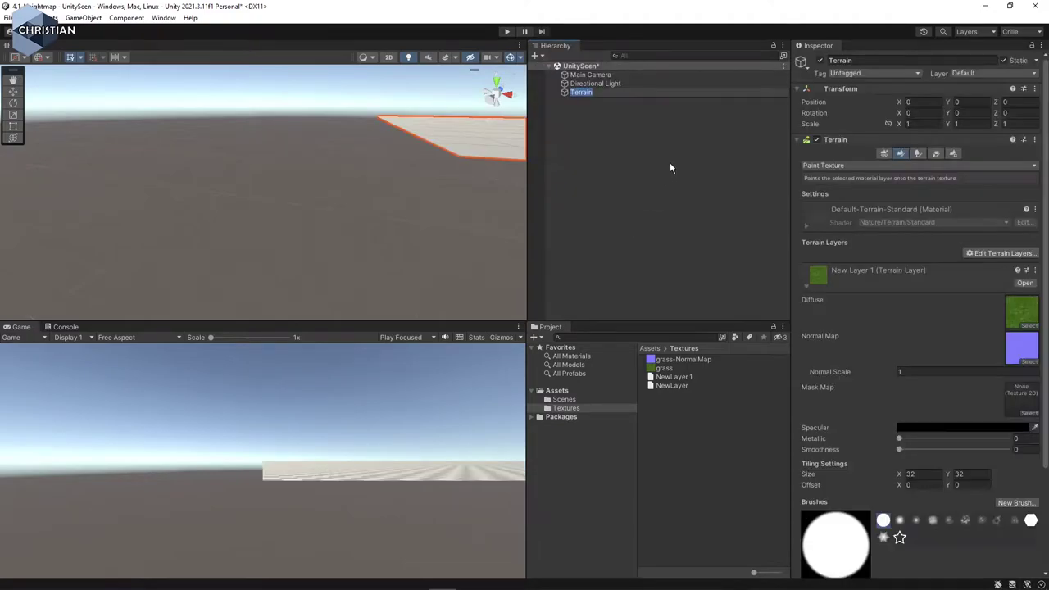
Step: Position the terrain at X -500, Z -500 and orbit the view to see it
left_click(911, 101)
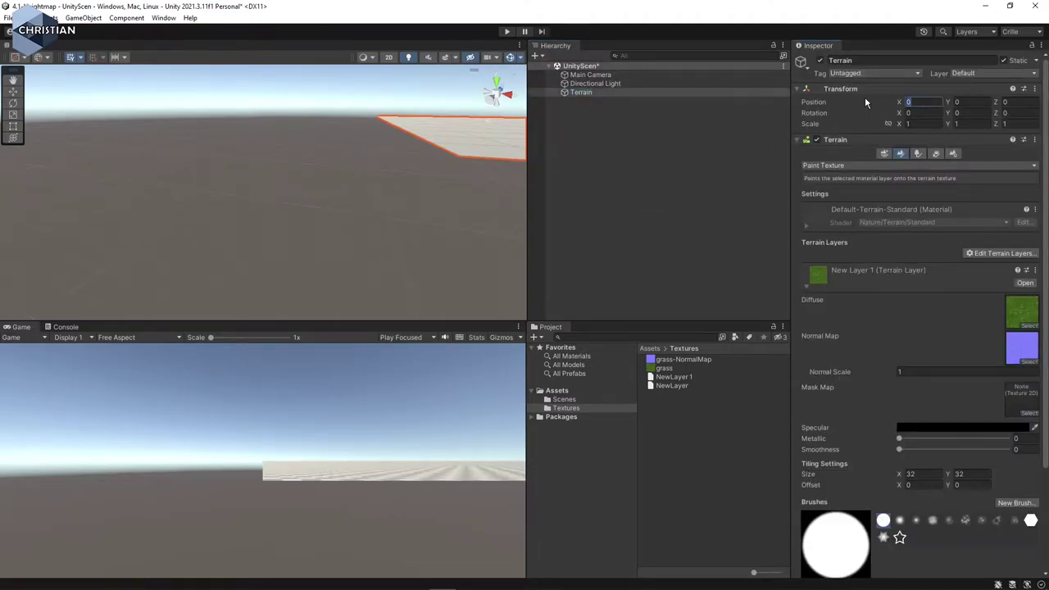
type("-500")
key("Tab")
key("Tab")
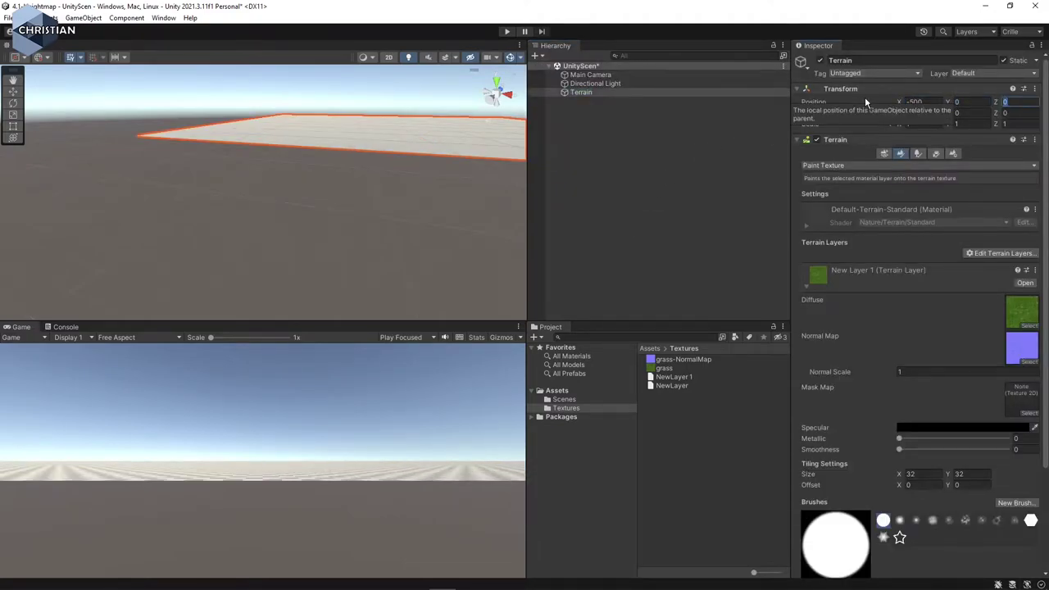
type("-500")
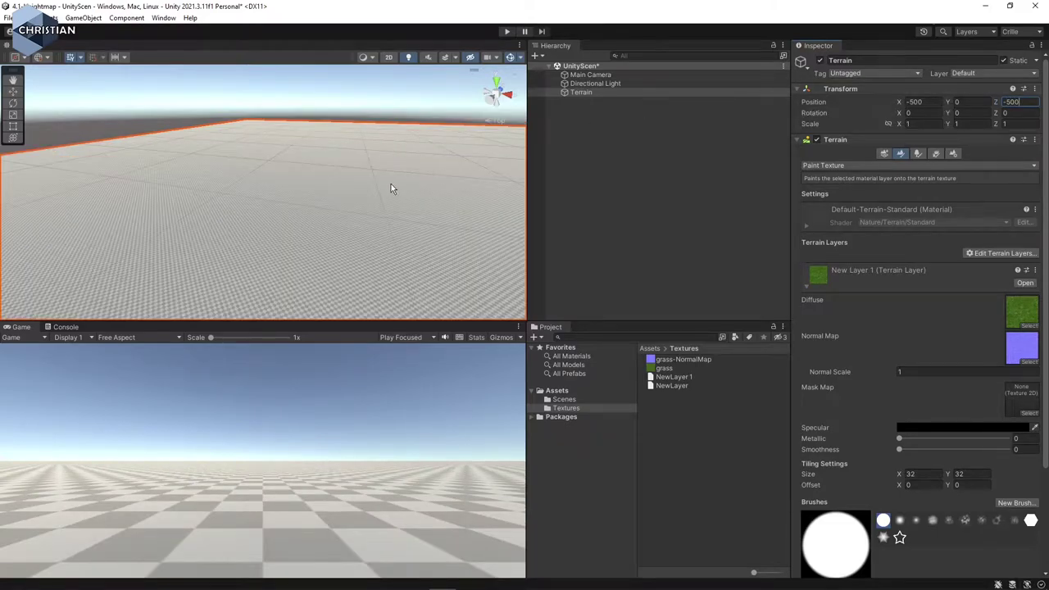
scroll(401, 215, "down", 2)
left_click_drag(385, 248, 425, 238, "alt")
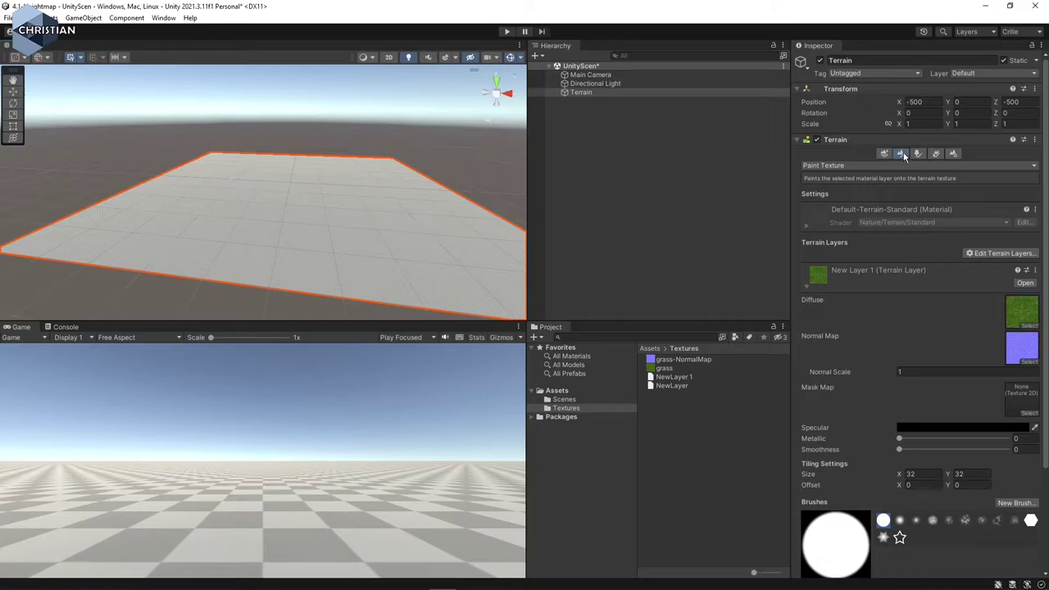
Step: Activate Raise or Lower Terrain with a soft round brush of size 71, viewed from the top
left_click(838, 166)
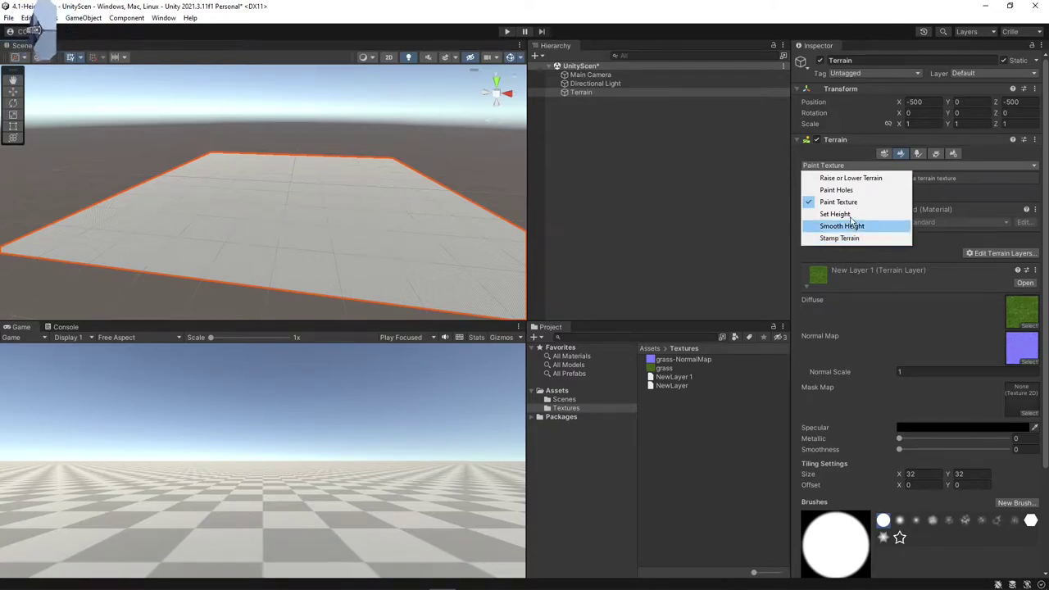
left_click(847, 180)
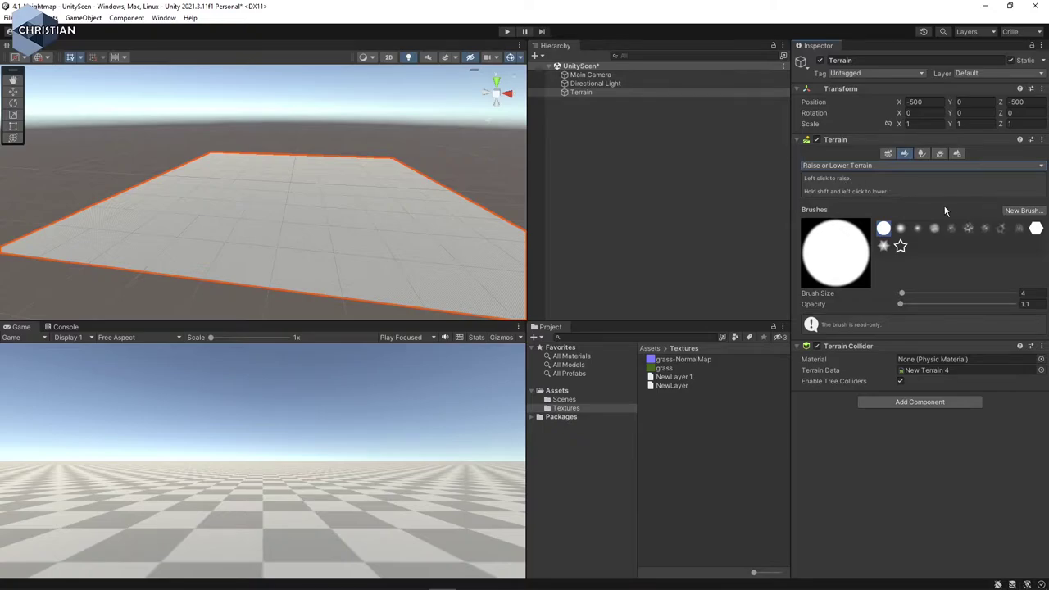
left_click(901, 229)
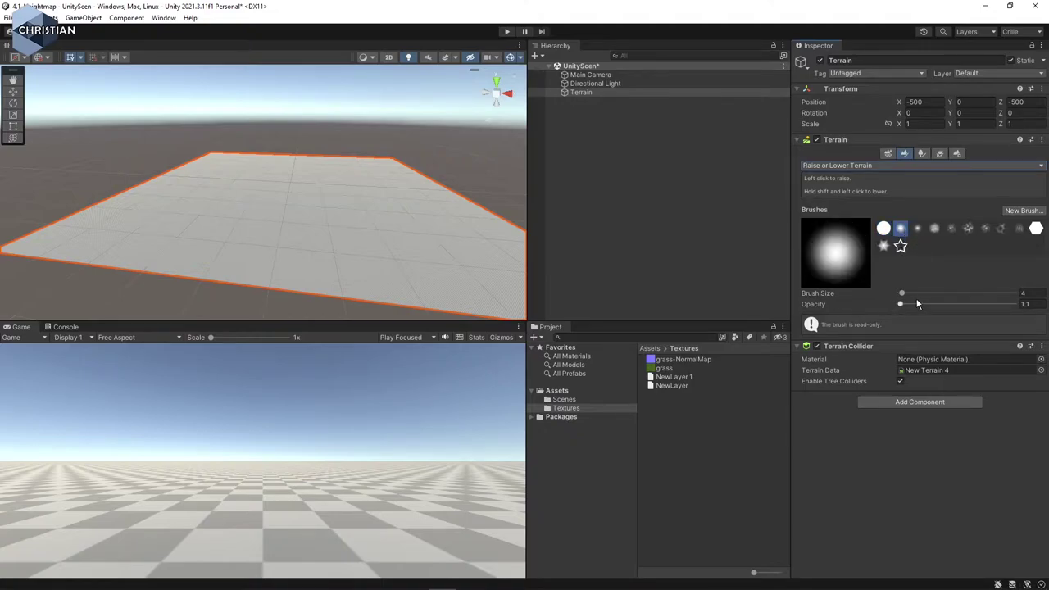
left_click_drag(902, 295, 912, 293)
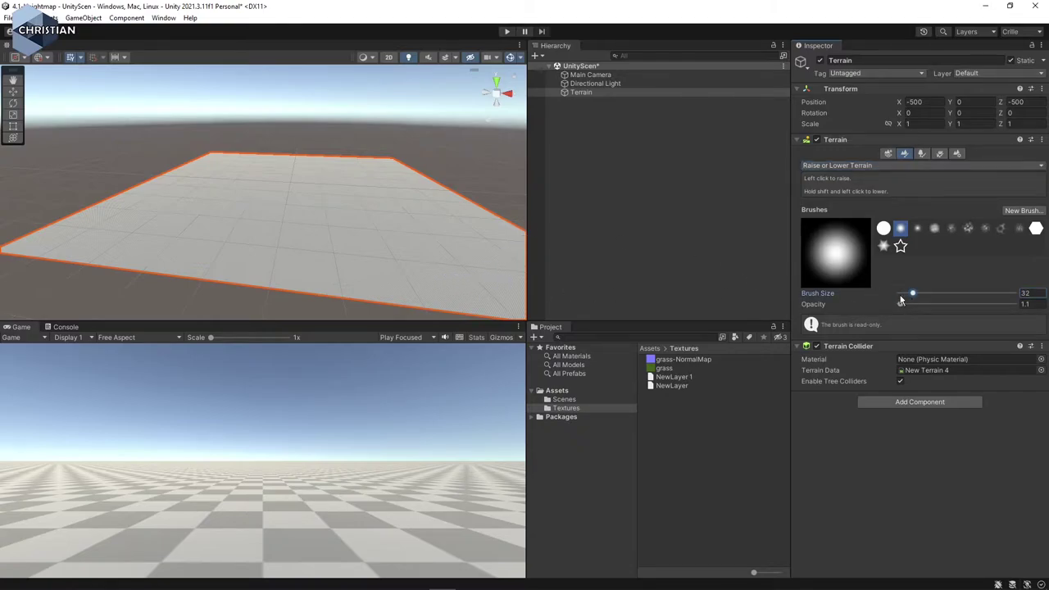
left_click_drag(915, 295, 921, 295)
left_click(497, 85)
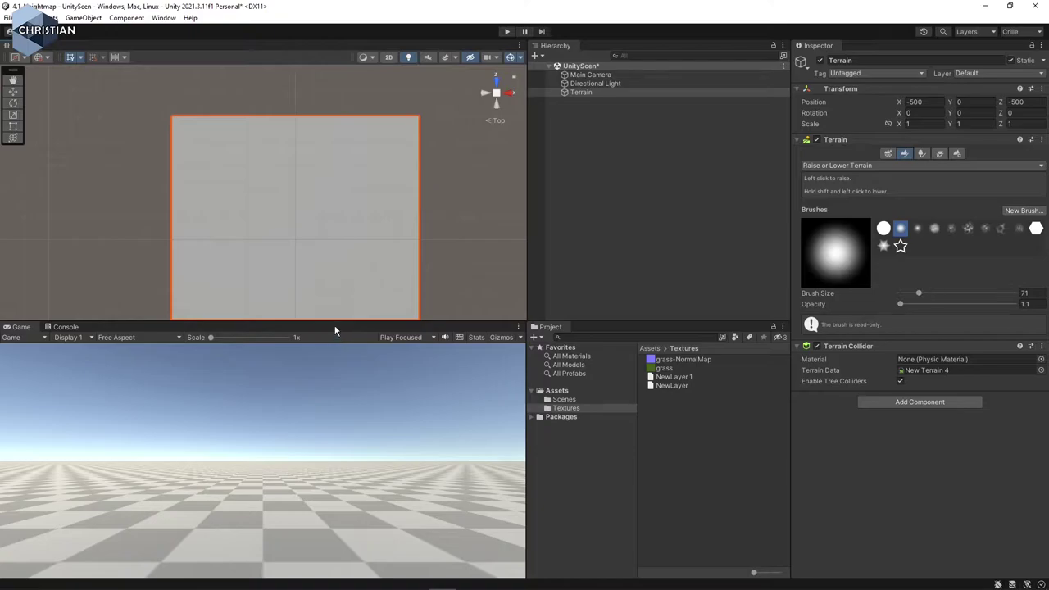
Step: Set the brush to size 146 and opacity 100, then paint trial ridges on the terrain's top and left
left_click_drag(333, 322, 331, 508)
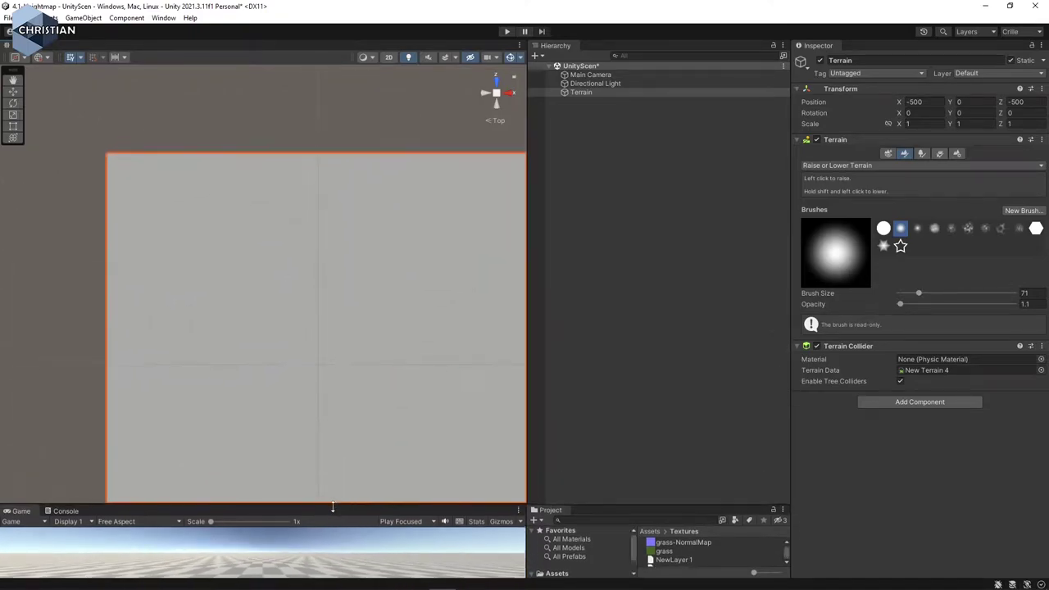
key("f")
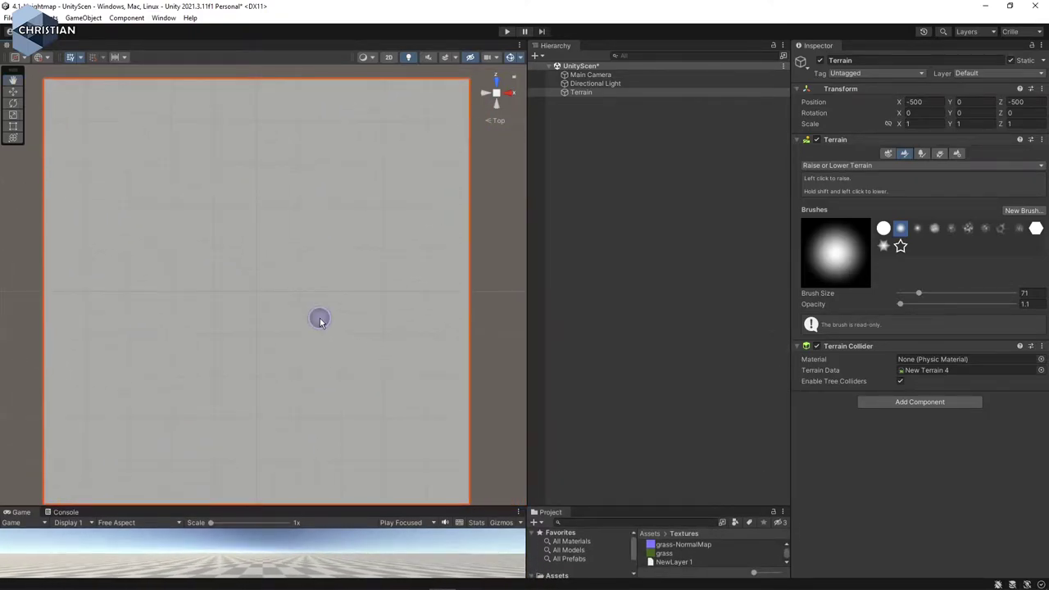
middle_click_drag(322, 343, 322, 335)
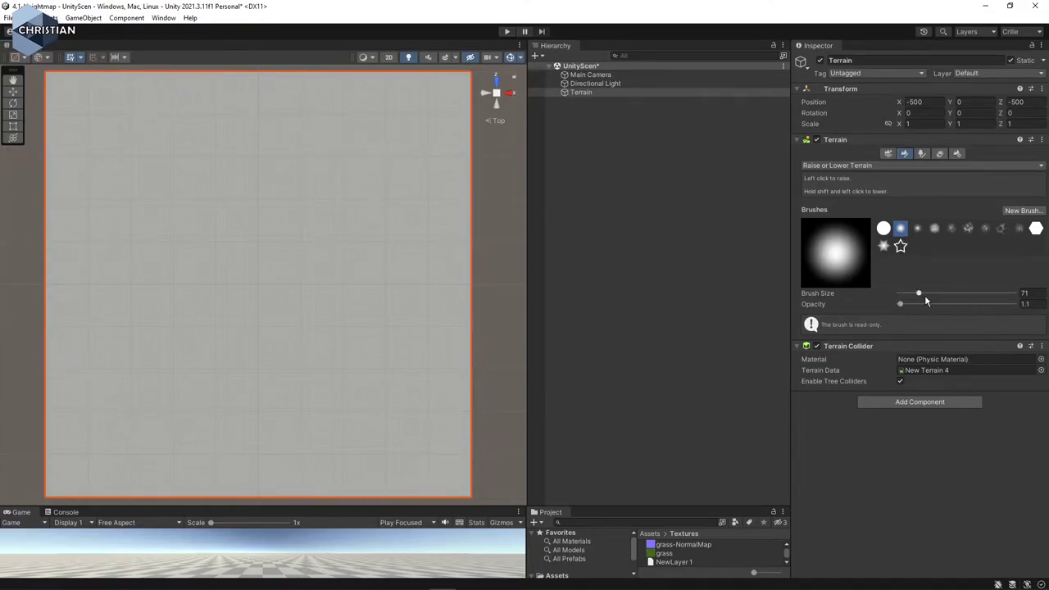
left_click_drag(919, 294, 927, 299)
left_click_drag(902, 303, 1020, 305)
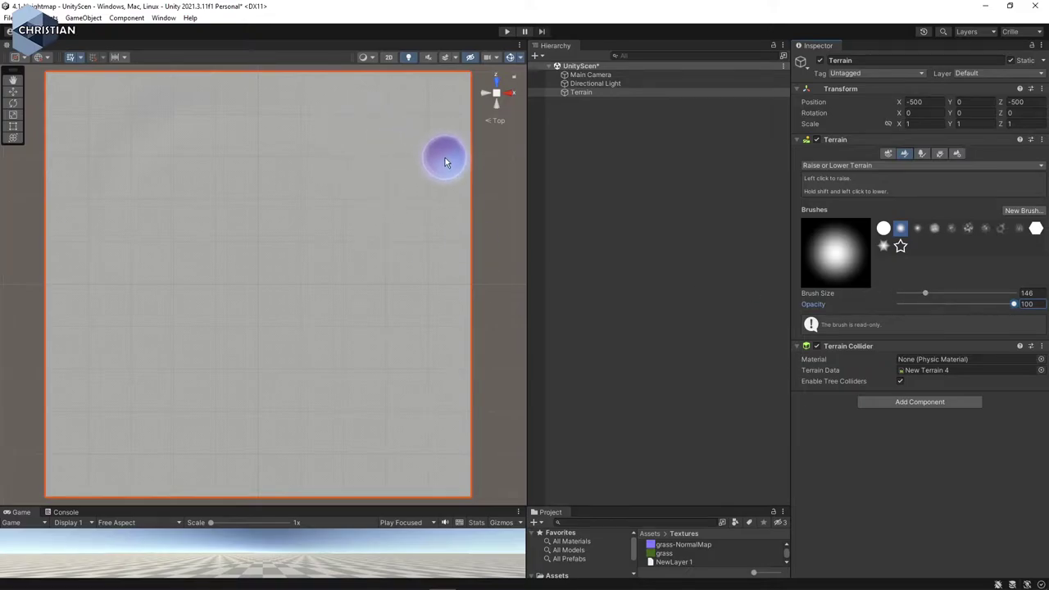
mouse_move(445, 161)
left_mouse_down()
mouse_move(332, 108)
mouse_move(180, 100)
mouse_move(87, 204)
mouse_move(87, 369)
mouse_move(253, 487)
mouse_move(417, 421)
mouse_move(443, 203)
left_mouse_up()
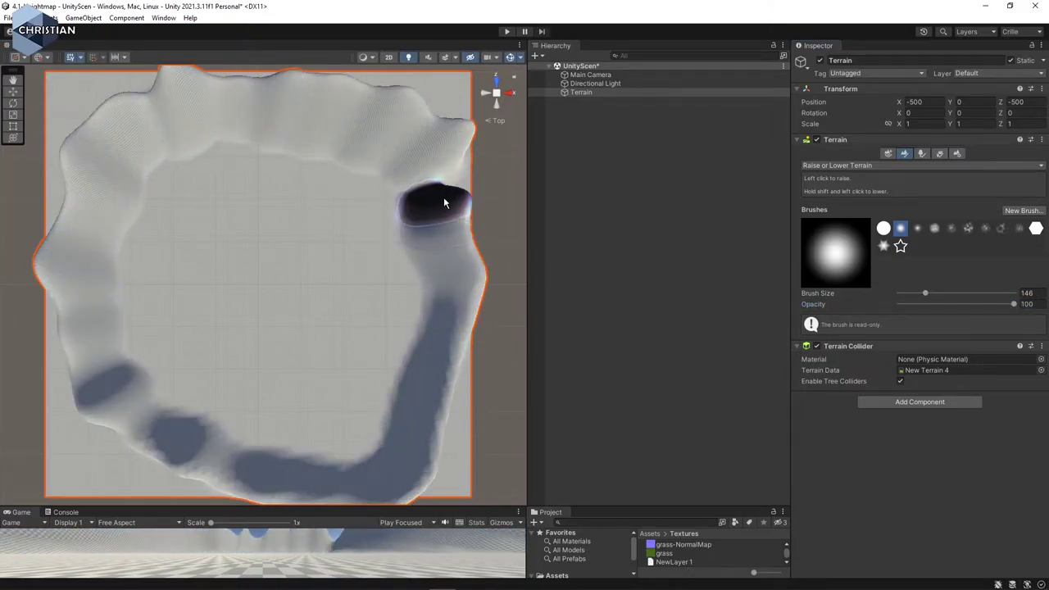
left_click_drag(82, 209, 117, 288)
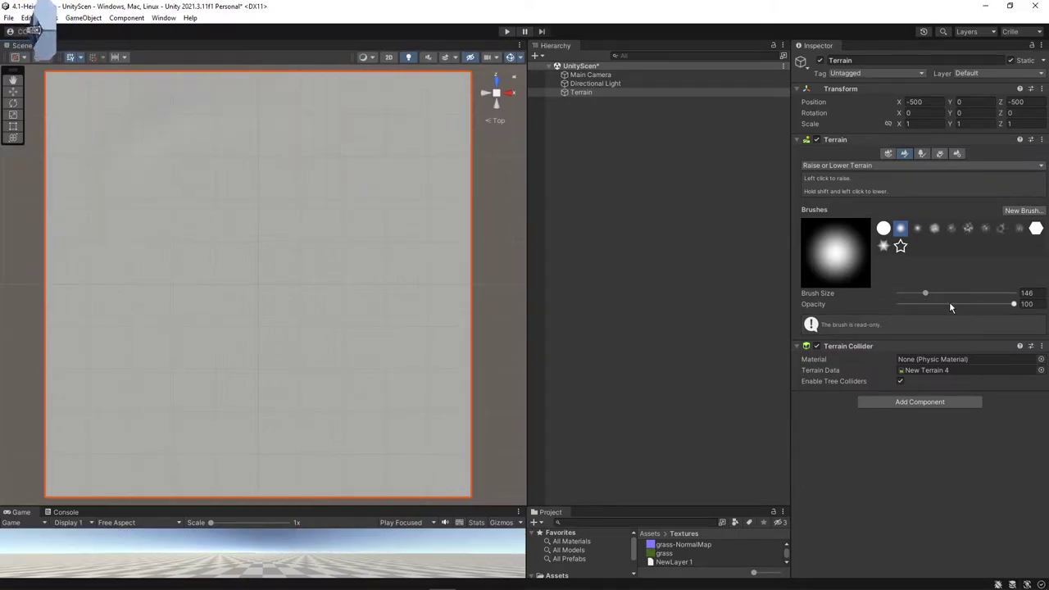
Step: Try a faint ridge at opacity 8.8 across the top, then undo it
left_click_drag(949, 303, 908, 301)
mouse_move(426, 137)
left_mouse_down()
mouse_move(152, 134)
mouse_move(113, 177)
left_mouse_up()
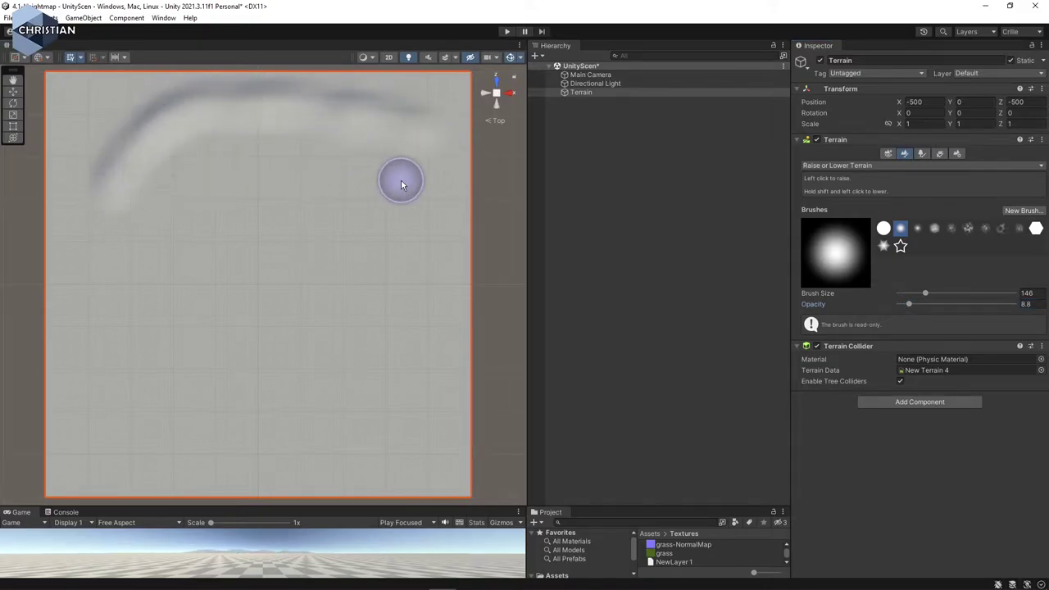
key("ctrl+z")
Step: At opacity 42.5, raise ridges along the terrain's top, left, bottom and right edges
left_click(947, 303)
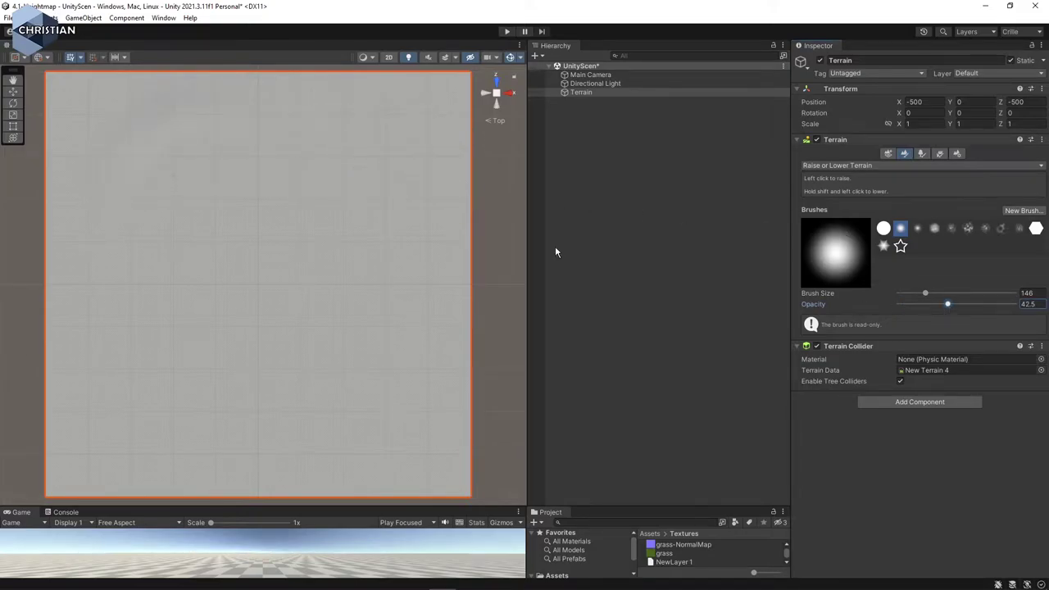
mouse_move(355, 103)
left_mouse_down()
mouse_move(207, 95)
mouse_move(154, 479)
left_mouse_up()
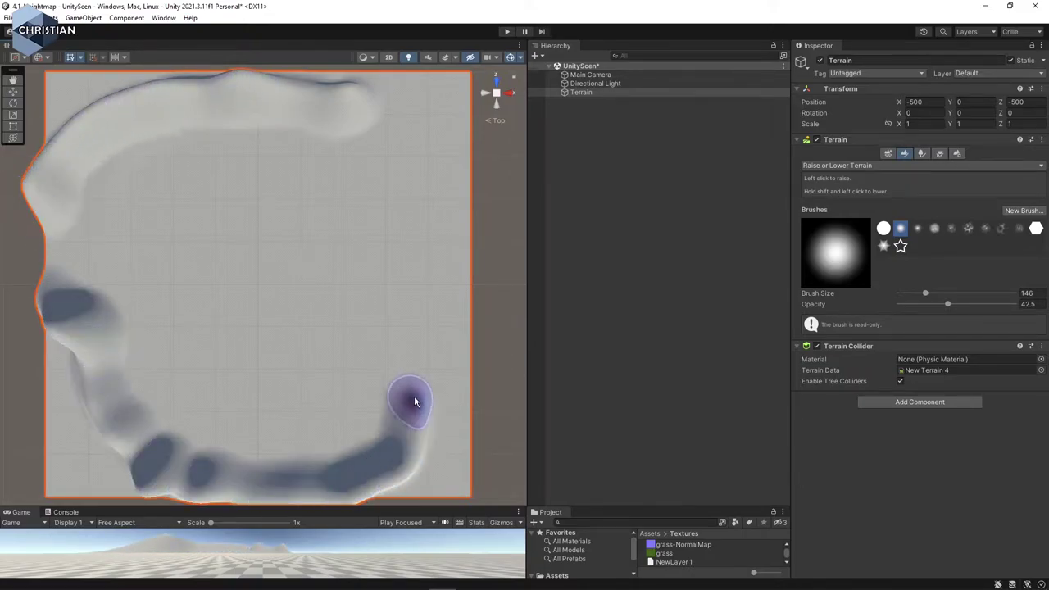
left_click_drag(414, 401, 446, 242)
mouse_move(409, 143)
left_mouse_down()
mouse_move(328, 128)
mouse_move(106, 133)
mouse_move(62, 291)
left_mouse_up()
left_click_drag(60, 242, 67, 288)
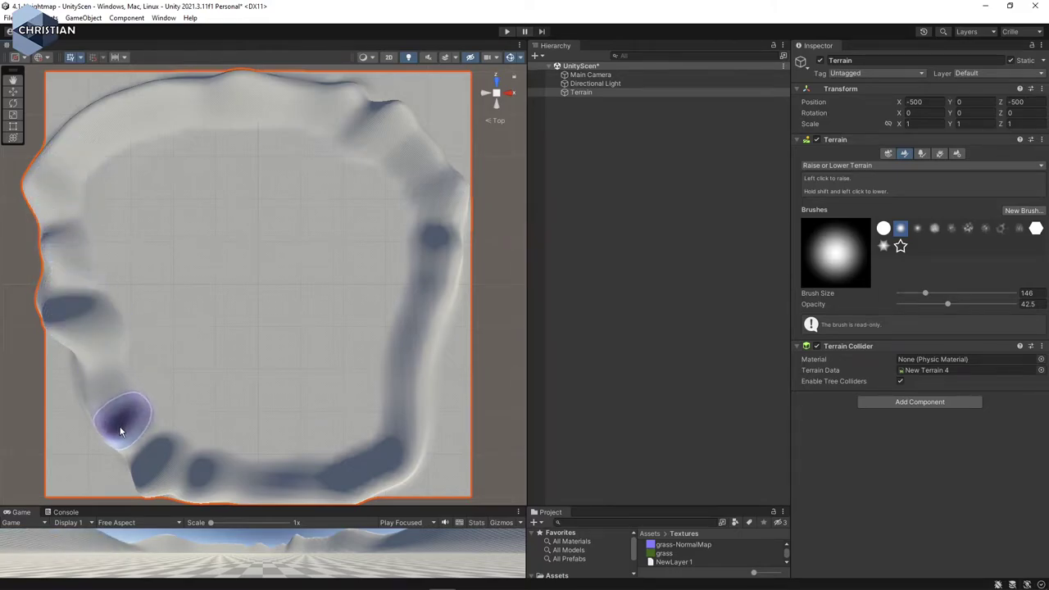
left_click_drag(139, 457, 99, 404)
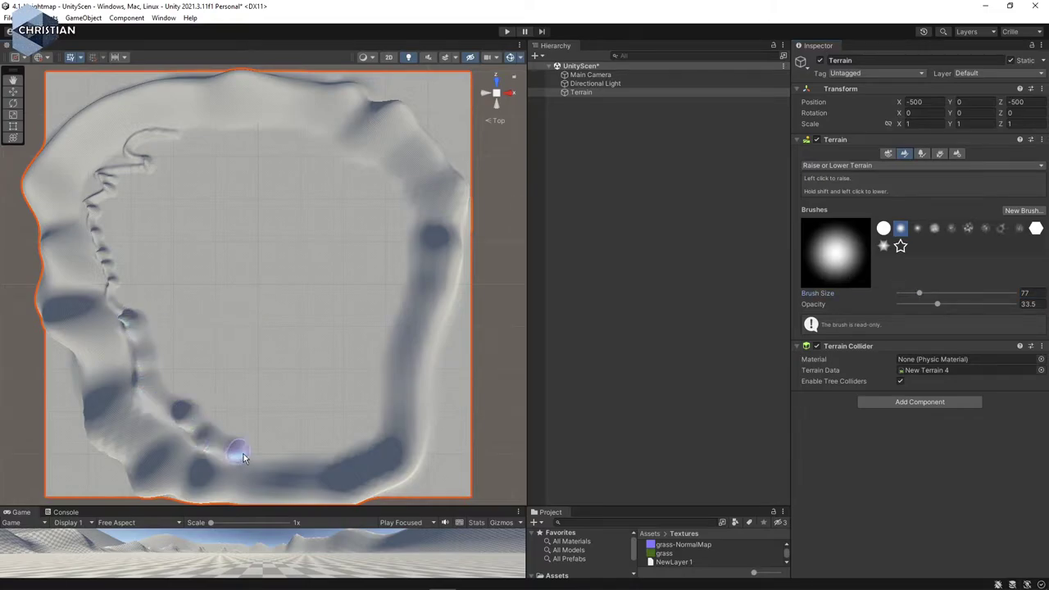
left_click_drag(243, 458, 364, 449)
mouse_move(390, 358)
left_mouse_down()
mouse_move(421, 262)
mouse_move(390, 192)
left_mouse_up()
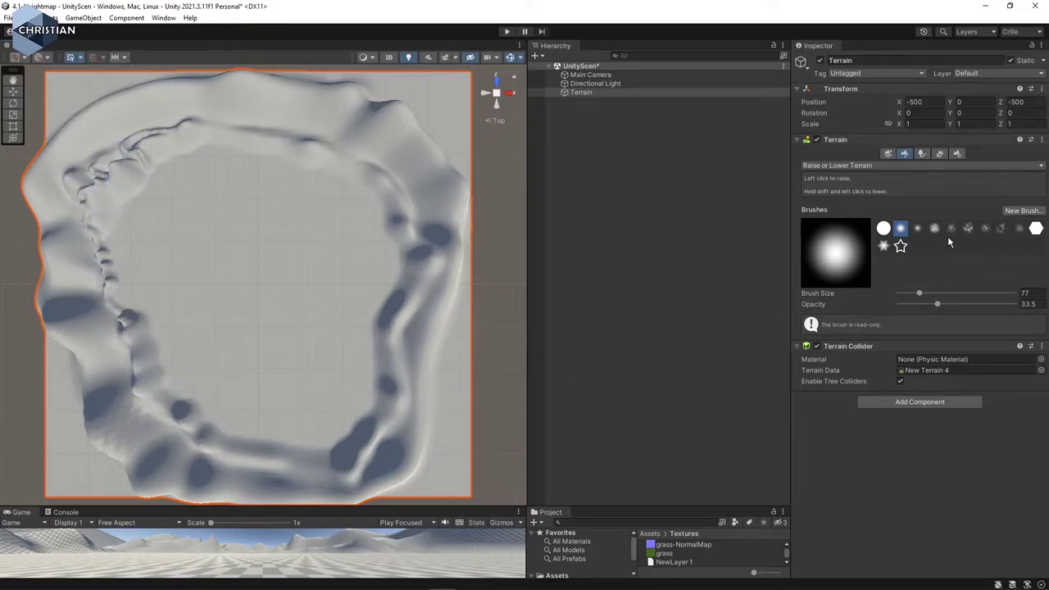
Step: Switch to a noise brush at size 565 and raise bumps across the terrain interior
left_click(967, 230)
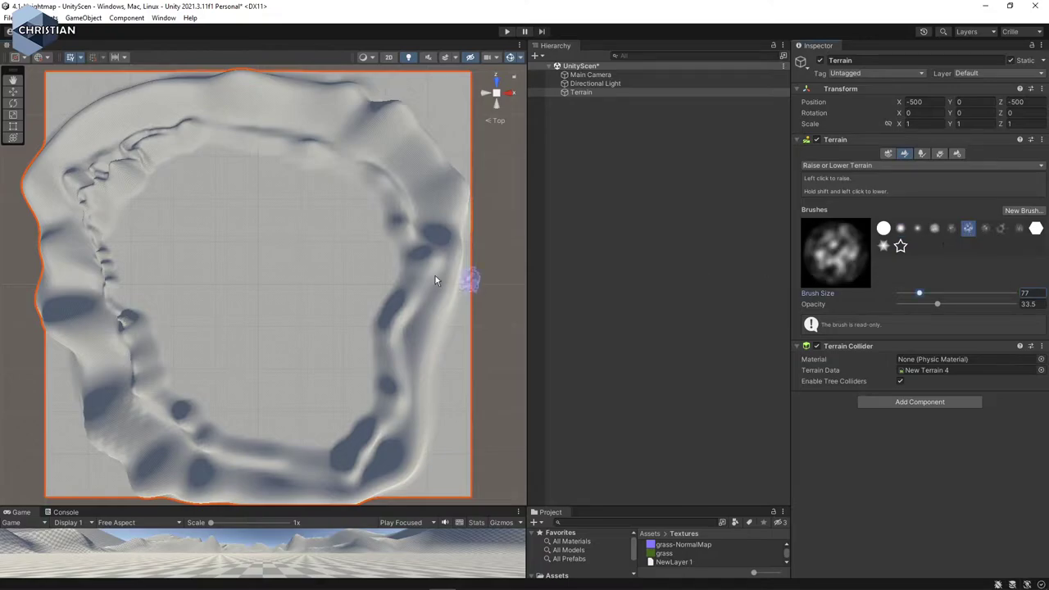
left_click(940, 293)
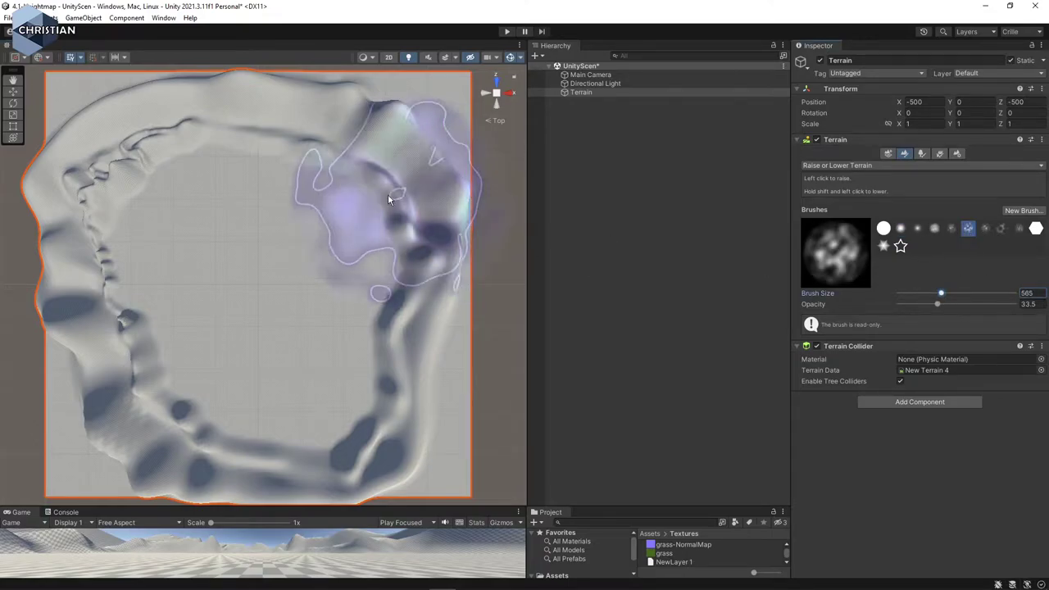
mouse_move(218, 248)
left_mouse_down()
mouse_move(338, 338)
mouse_move(193, 250)
left_mouse_up()
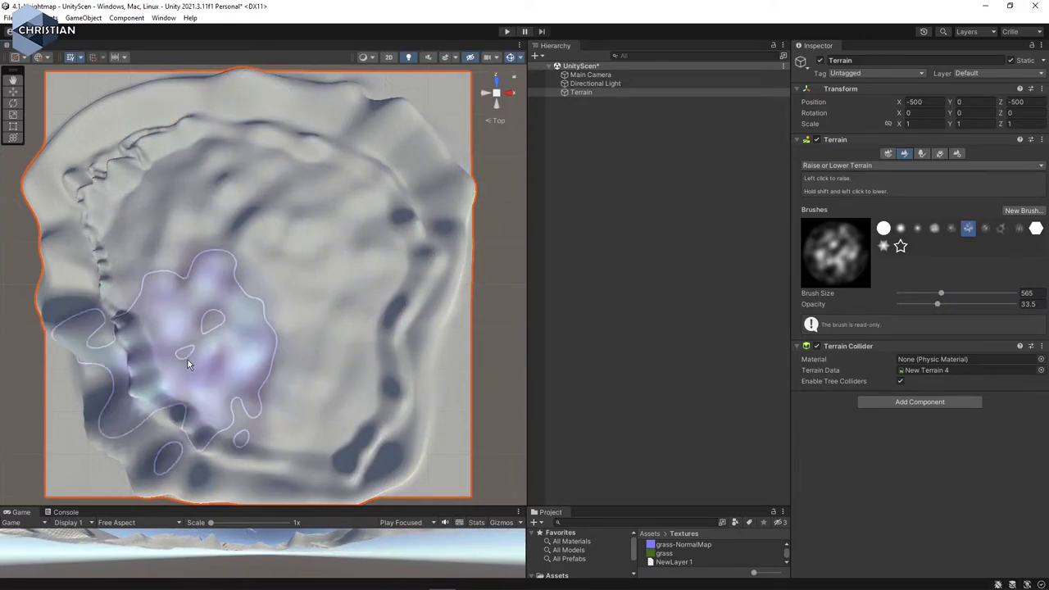
left_click_drag(194, 247, 349, 394)
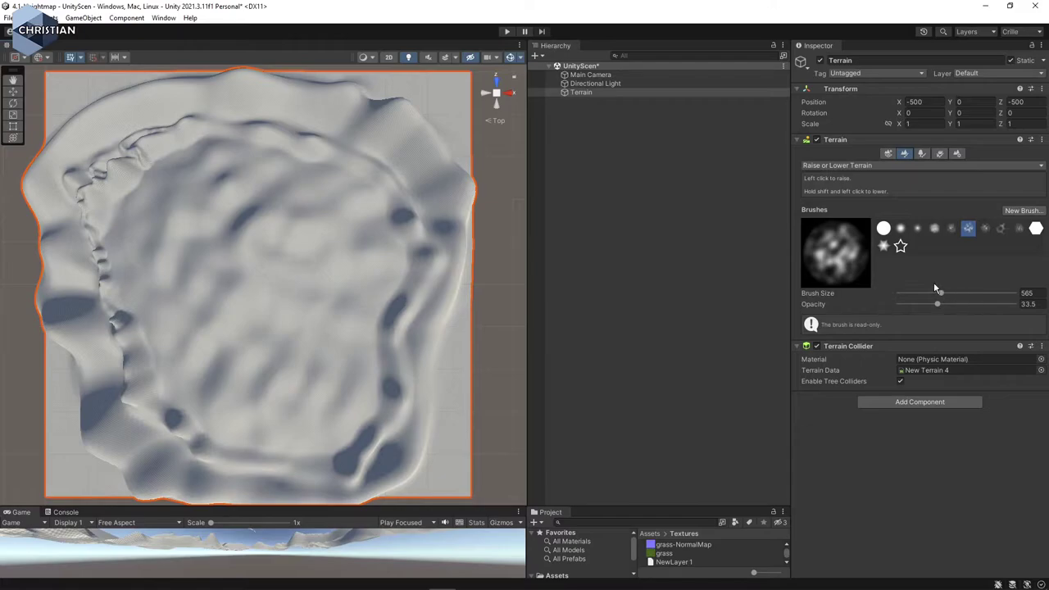
left_click(950, 228)
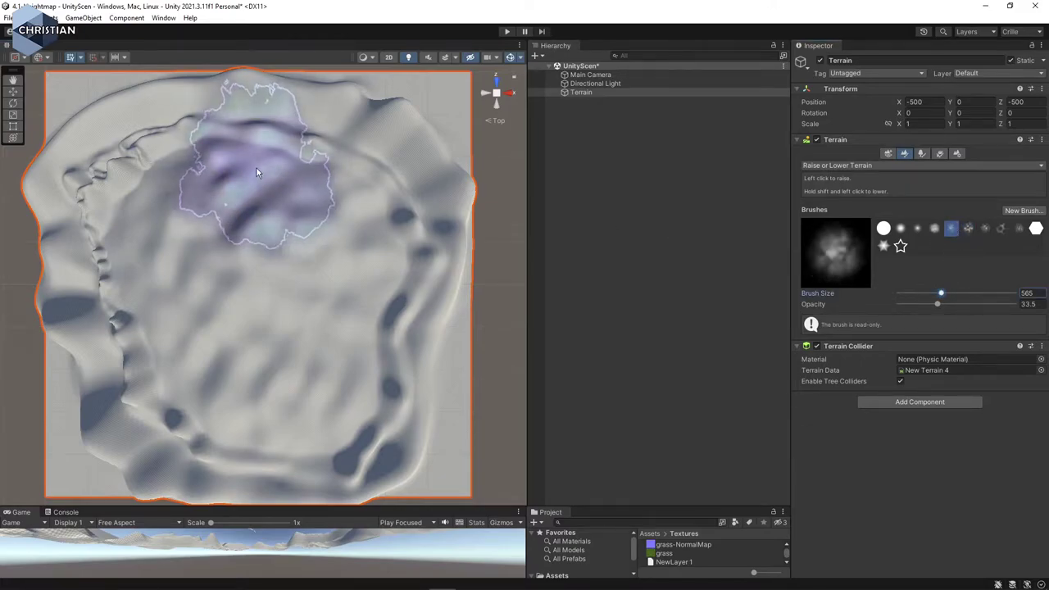
mouse_move(256, 168)
left_mouse_down()
mouse_move(137, 250)
mouse_move(171, 341)
mouse_move(269, 433)
mouse_move(199, 375)
mouse_move(115, 336)
mouse_move(88, 197)
mouse_move(168, 138)
mouse_move(337, 126)
mouse_move(372, 187)
mouse_move(410, 389)
mouse_move(340, 446)
mouse_move(286, 331)
mouse_move(305, 205)
mouse_move(324, 350)
mouse_move(335, 306)
mouse_move(208, 265)
mouse_move(293, 333)
left_mouse_up()
Step: Raise tall ridges and peaks across the upper and upper-left terrain
scroll(297, 331, "up", 1)
scroll(295, 332, "down", 2)
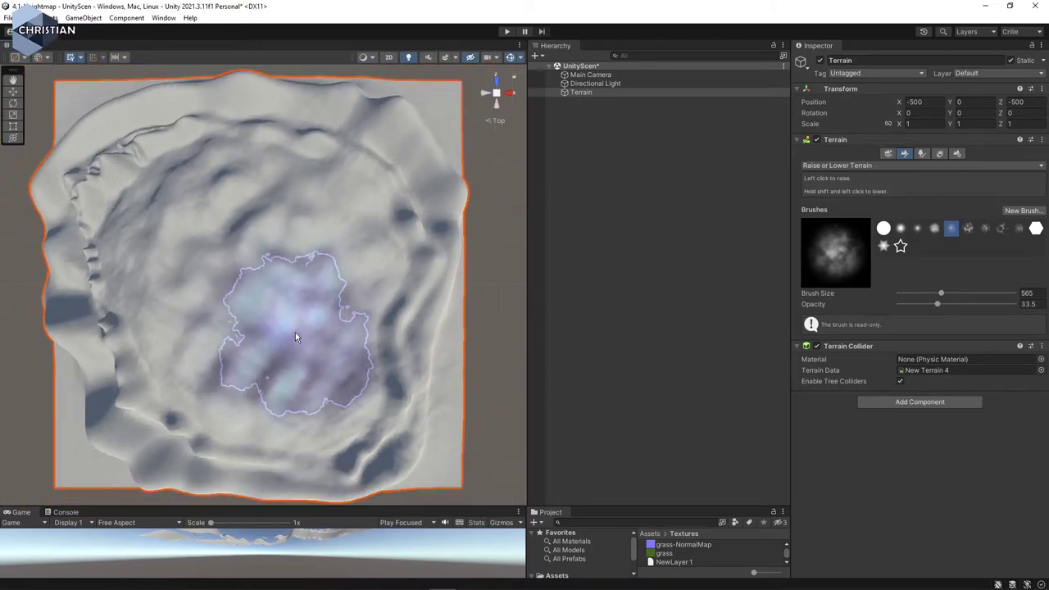
mouse_move(295, 323)
right_mouse_down()
mouse_move(317, 238)
mouse_move(297, 335)
mouse_move(330, 159)
mouse_move(320, 215)
right_mouse_up()
scroll(321, 214, "up", 3)
mouse_move(319, 192)
middle_mouse_down()
mouse_move(183, 134)
mouse_move(74, 124)
mouse_move(72, 148)
middle_mouse_up()
scroll(72, 148, "down", 3)
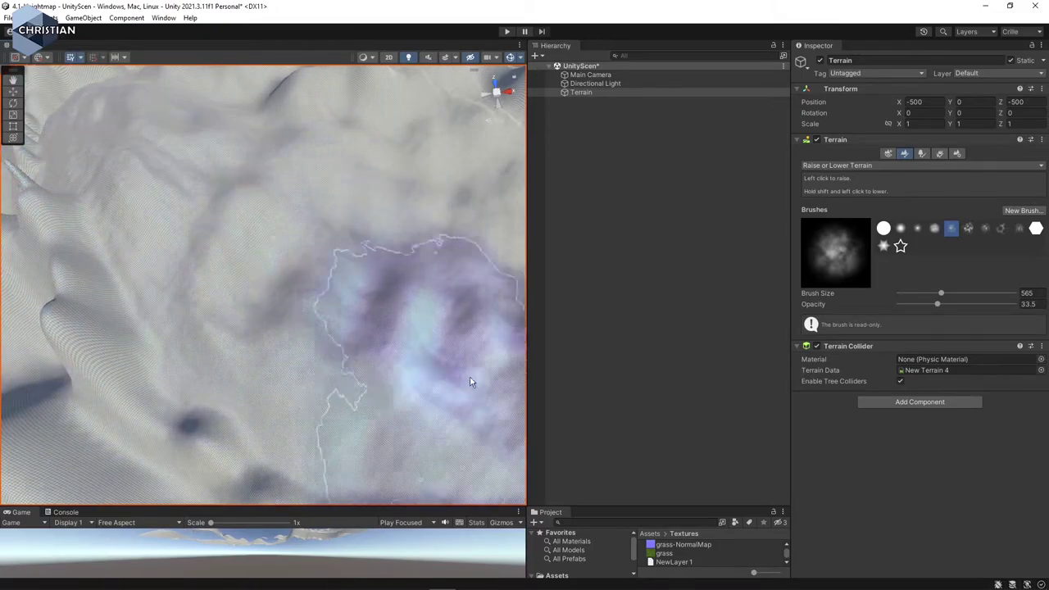
scroll(409, 298, "down", 3)
right_click_drag(428, 283, 363, 250)
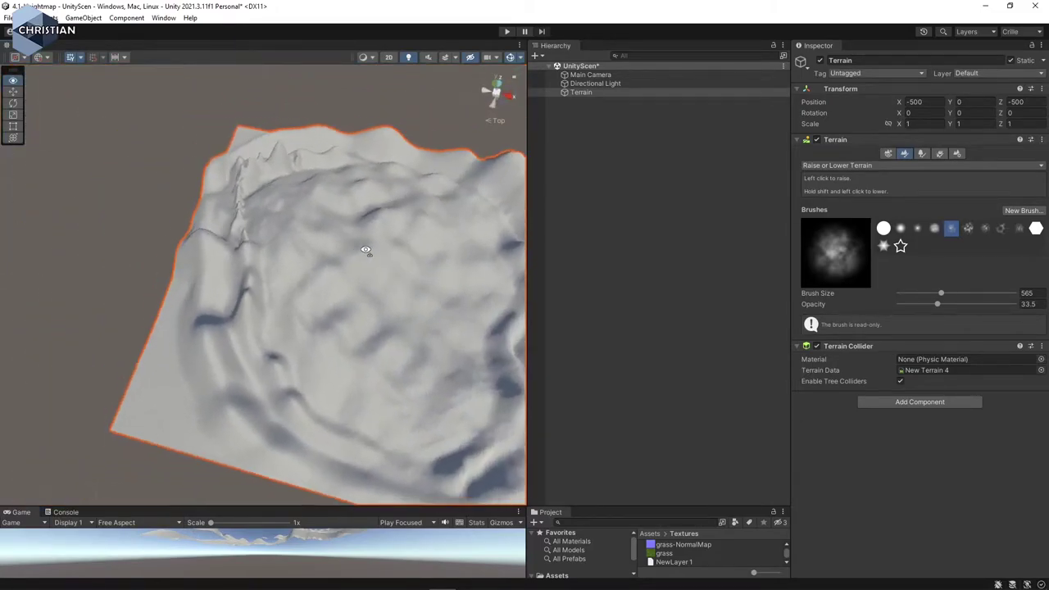
scroll(372, 292, "up", 2)
middle_click_drag(372, 293, 207, 194)
scroll(280, 291, "up", 2)
scroll(190, 264, "up", 2)
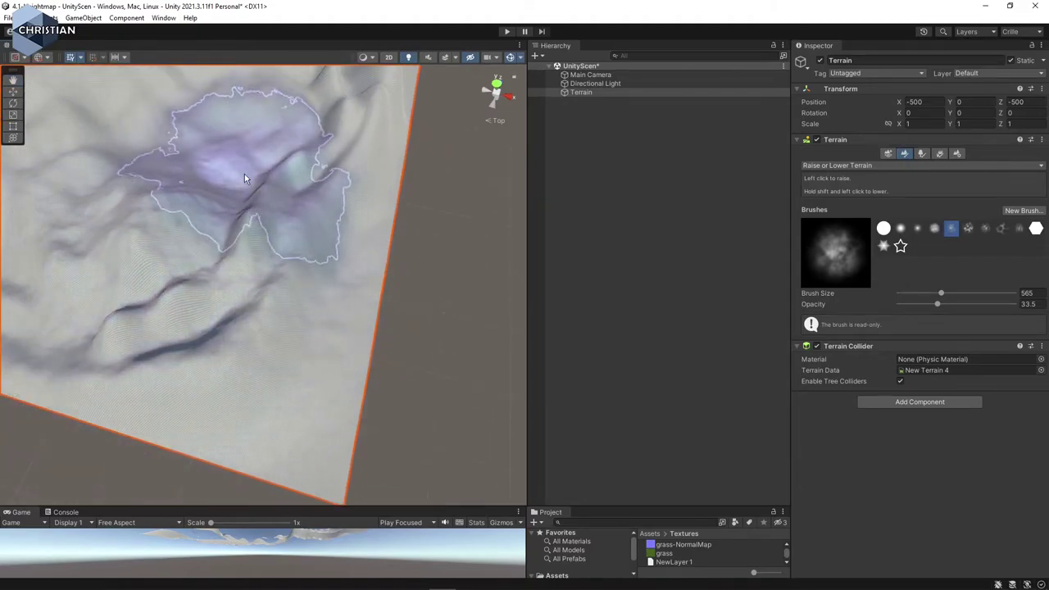
middle_click_drag(220, 203, 298, 231)
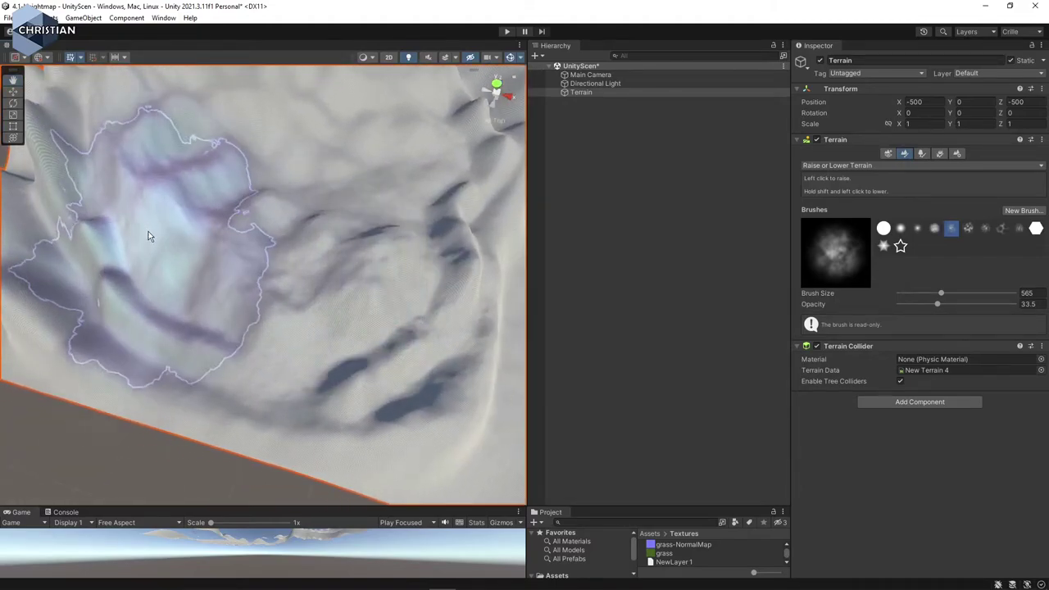
left_click_drag(285, 196, 348, 162)
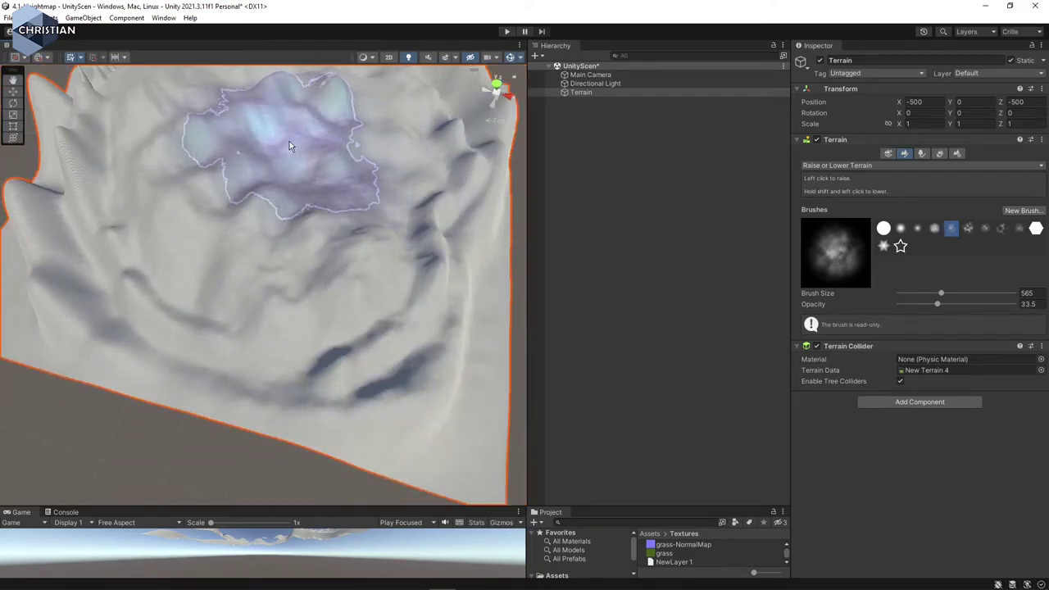
left_click_drag(348, 161, 303, 134)
middle_click_drag(304, 134, 281, 237)
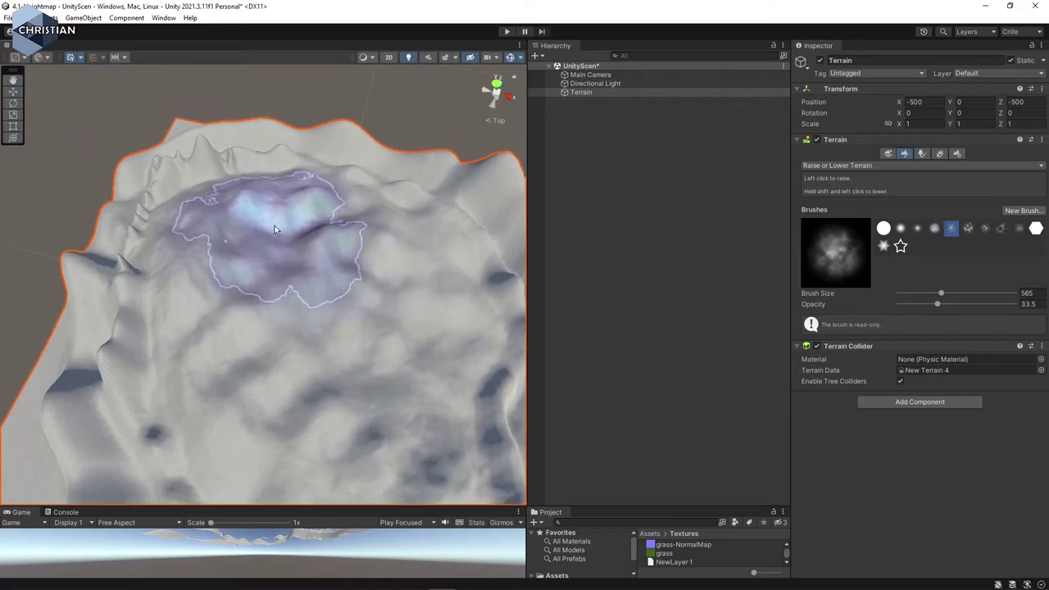
left_click_drag(274, 225, 227, 210)
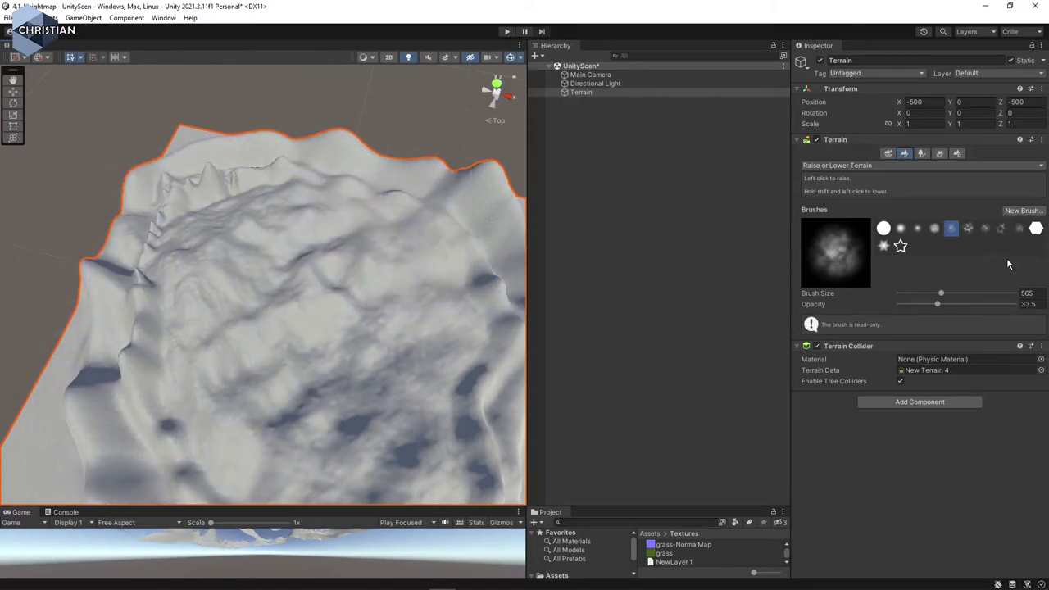
Step: Roughen the upper terrain with the neighbouring brush shape, then bring up the terrain tool list
left_click(935, 227)
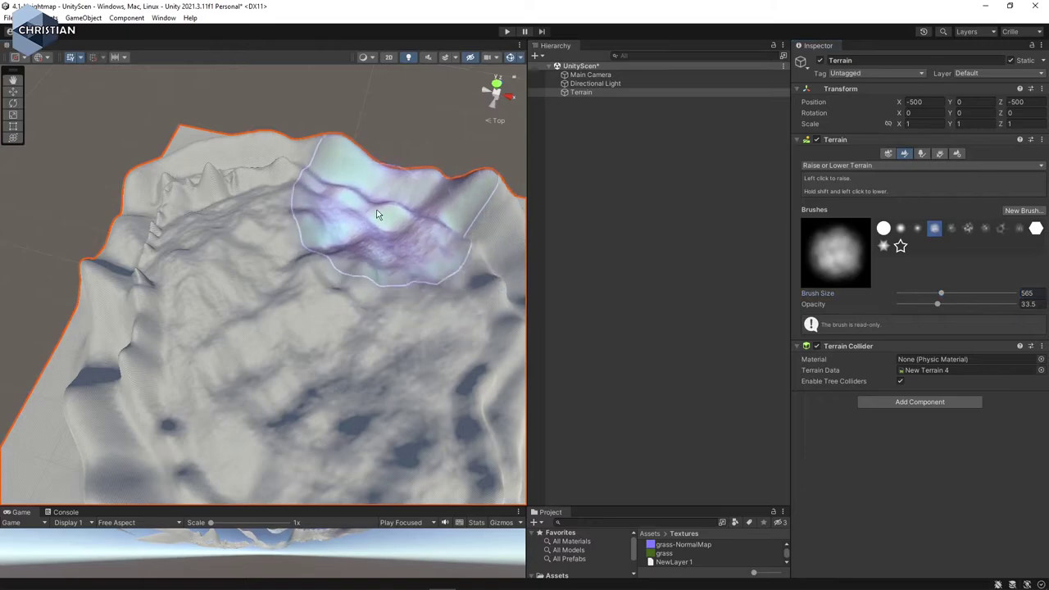
mouse_move(245, 311)
left_mouse_down()
mouse_move(302, 246)
mouse_move(354, 375)
mouse_move(284, 305)
mouse_move(328, 339)
mouse_move(435, 246)
mouse_move(373, 210)
left_mouse_up()
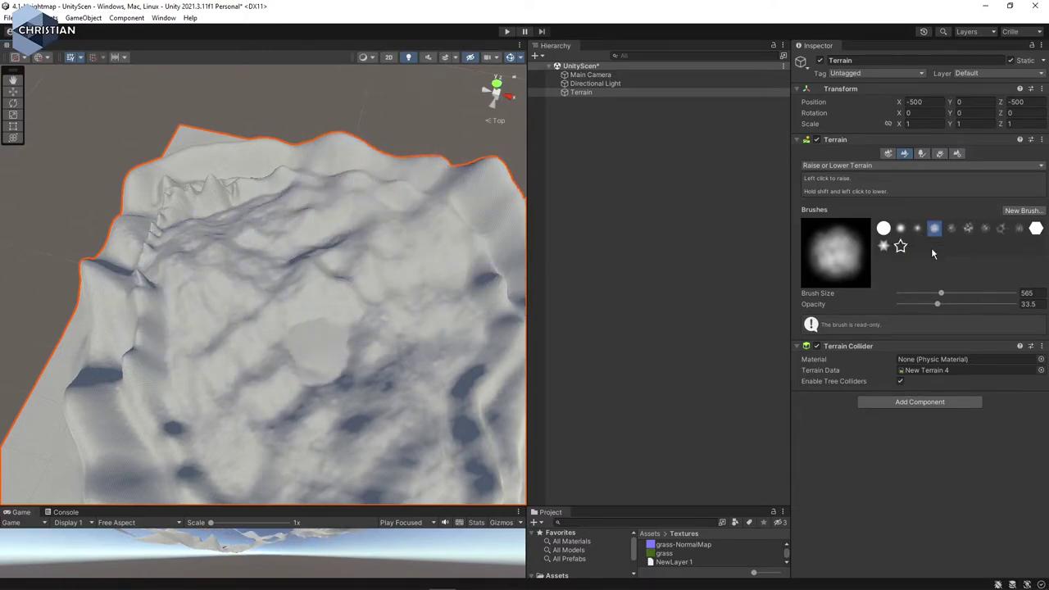
left_click(864, 166)
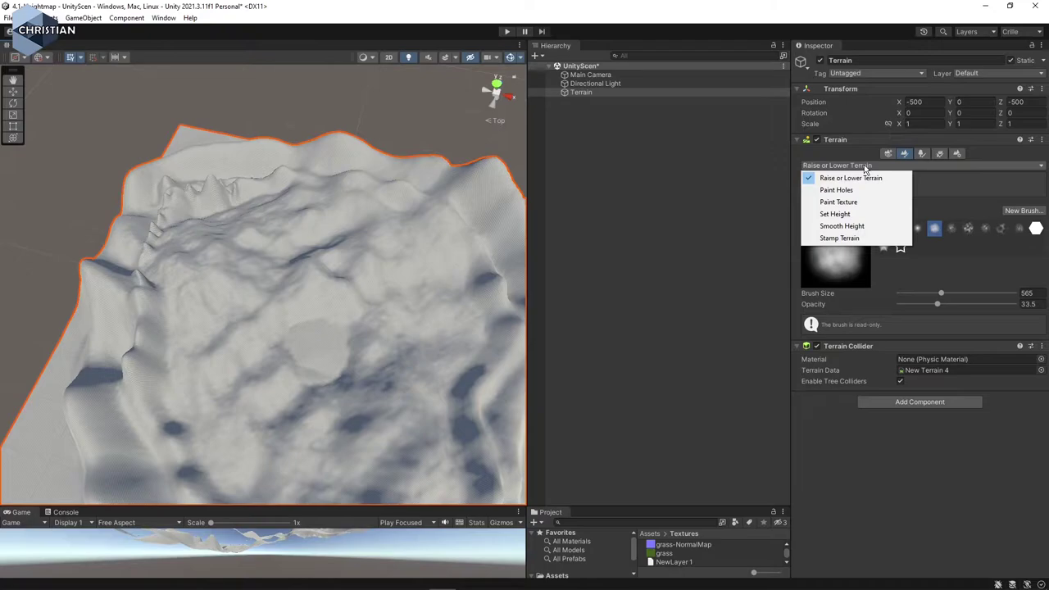
Step: Switch to Smooth Height and soften the ridges across the upper and central terrain
left_click(868, 228)
mouse_move(480, 253)
left_mouse_down()
mouse_move(252, 218)
mouse_move(213, 287)
left_mouse_up()
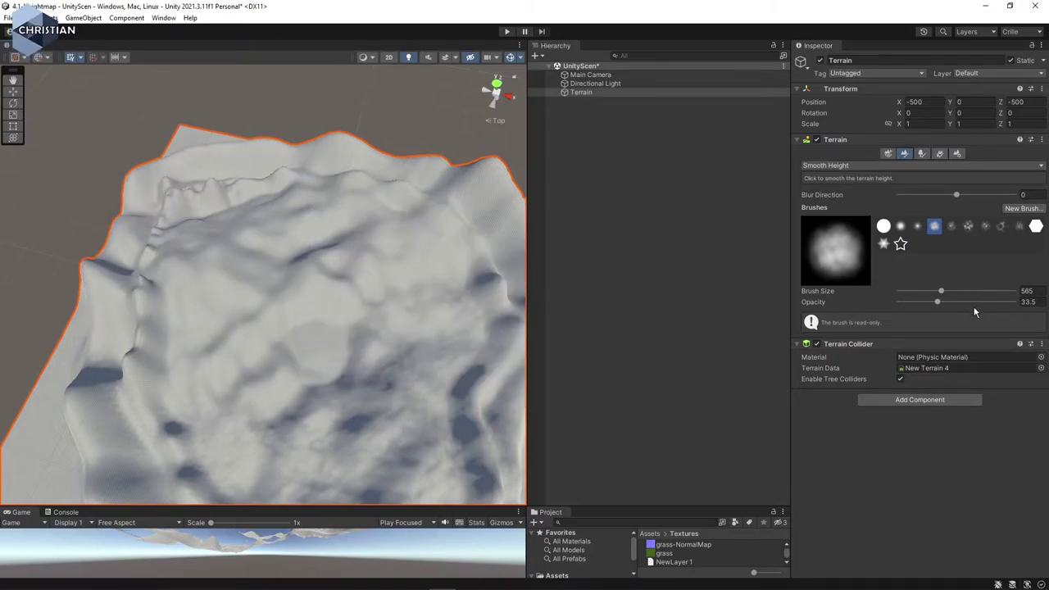
mouse_move(360, 323)
left_mouse_down()
mouse_move(164, 284)
mouse_move(438, 290)
mouse_move(276, 367)
left_mouse_up()
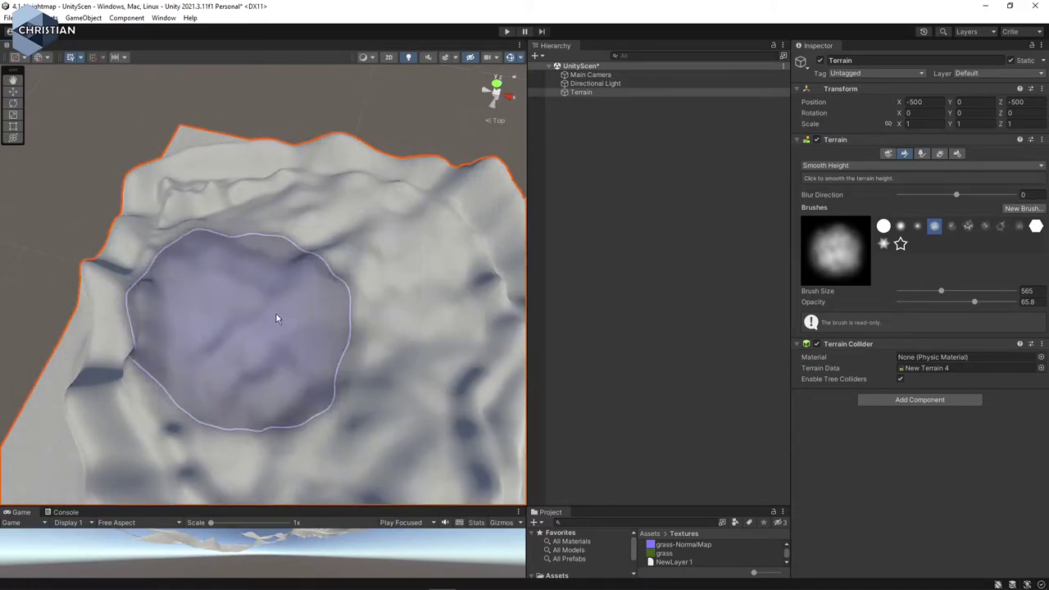
right_click_drag(281, 364, 475, 328)
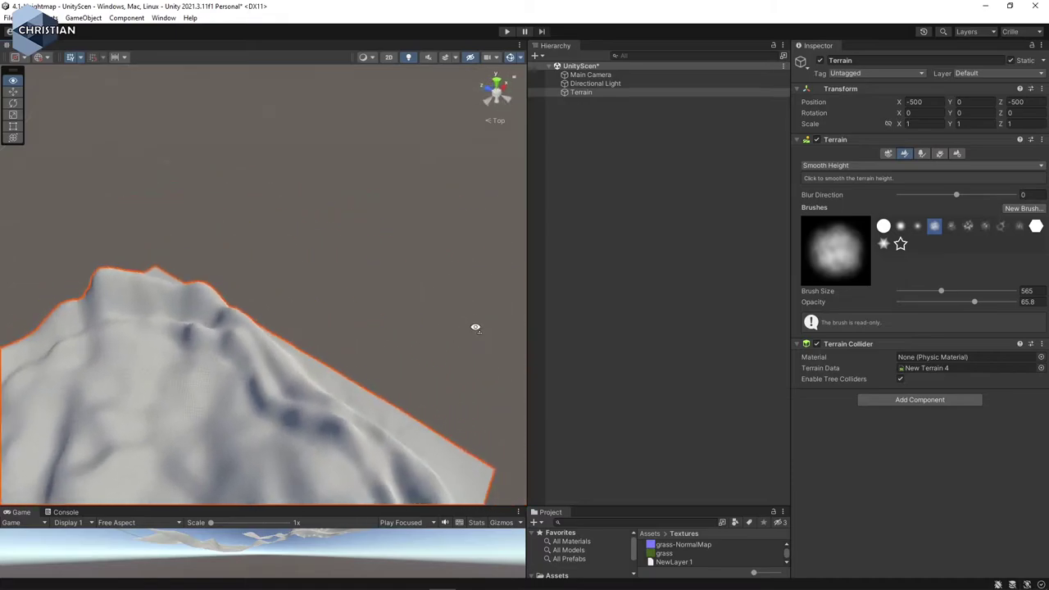
middle_click_drag(288, 410, 313, 308)
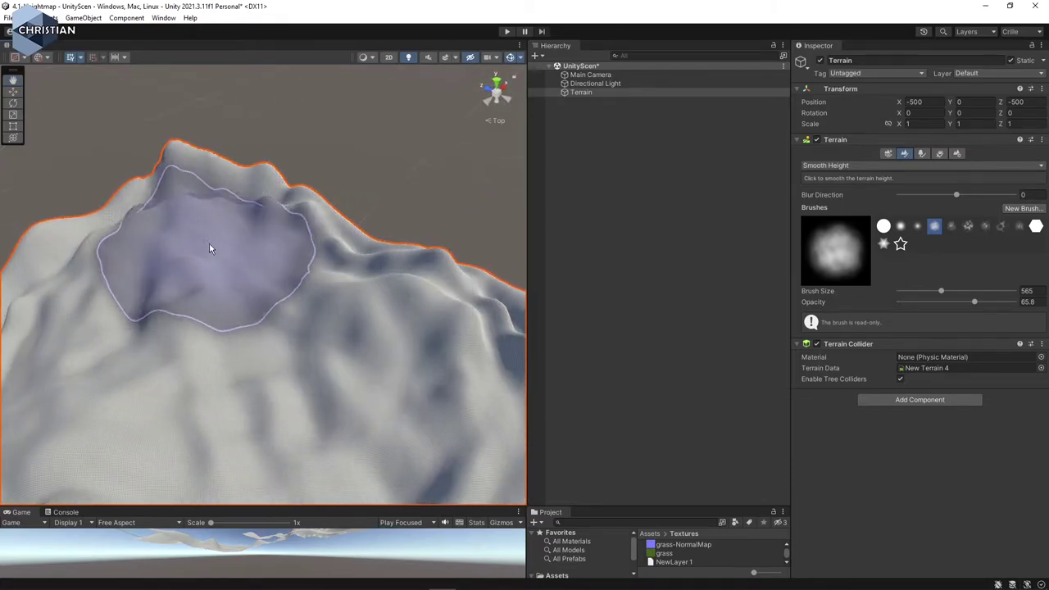
left_click_drag(191, 228, 340, 303)
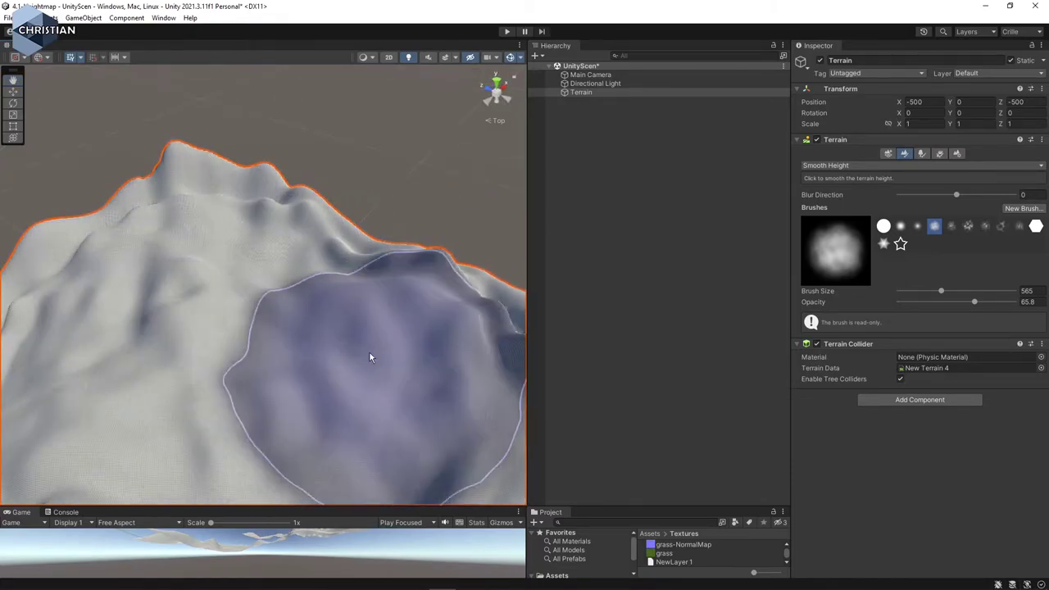
right_click_drag(340, 307, 475, 335)
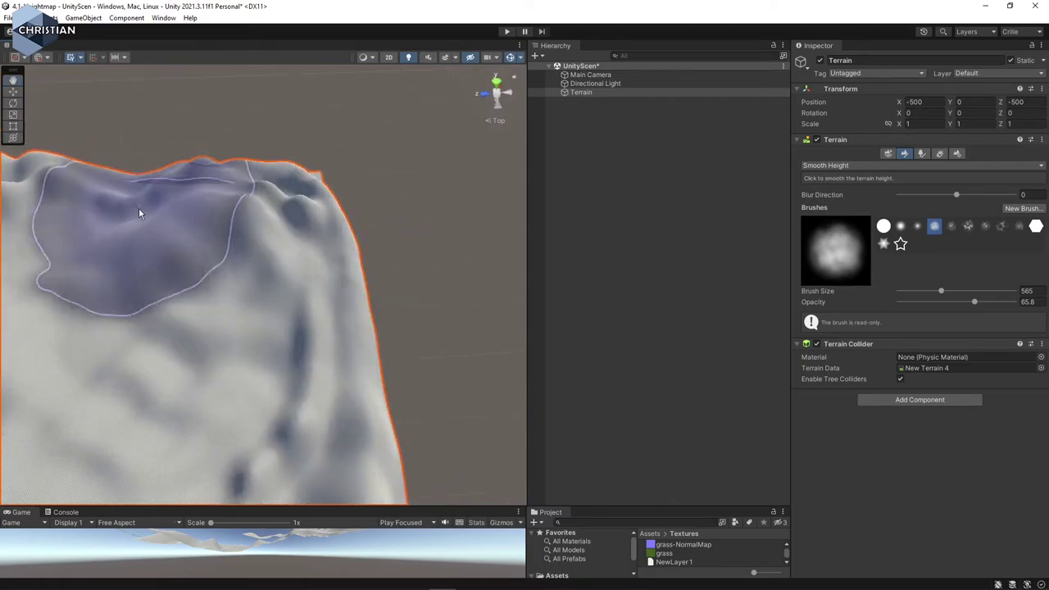
left_click_drag(184, 238, 121, 405)
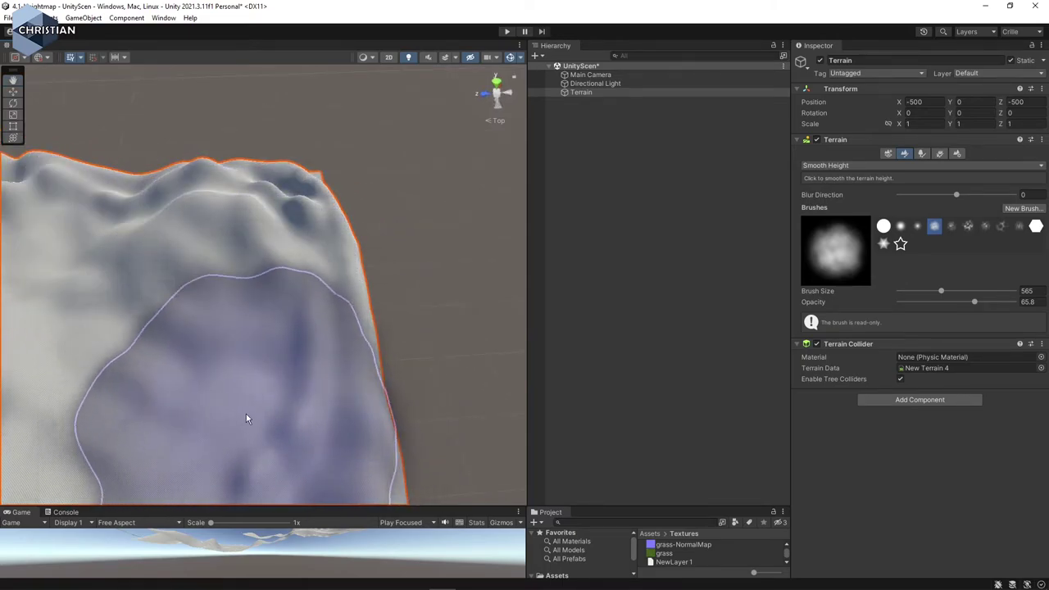
Step: Smooth the remaining bumps, hollows and dark crevices across the terrain
scroll(122, 404, "up", 5)
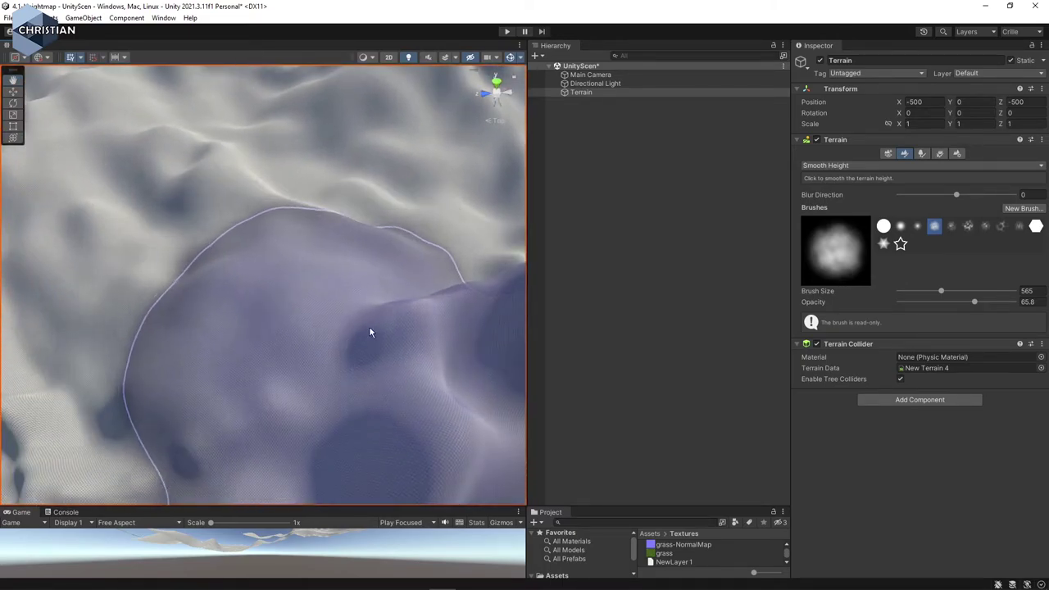
mouse_move(318, 342)
left_mouse_down()
mouse_move(198, 262)
mouse_move(209, 267)
left_mouse_up()
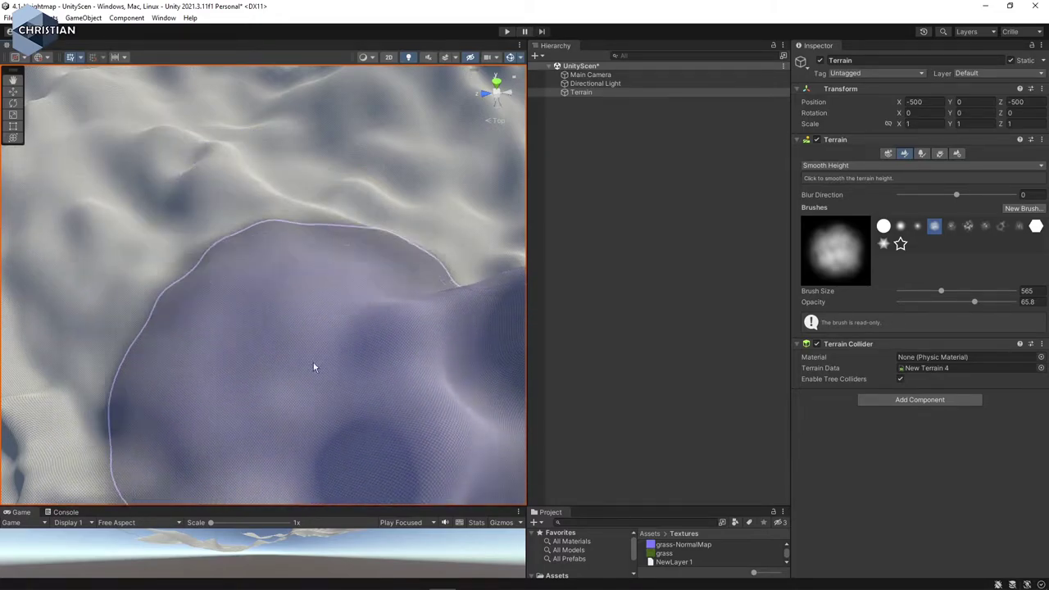
scroll(177, 195, "down", 5)
mouse_move(218, 236)
left_mouse_down("alt")
mouse_move(354, 336)
mouse_move(340, 249)
mouse_move(244, 235)
left_mouse_up("alt")
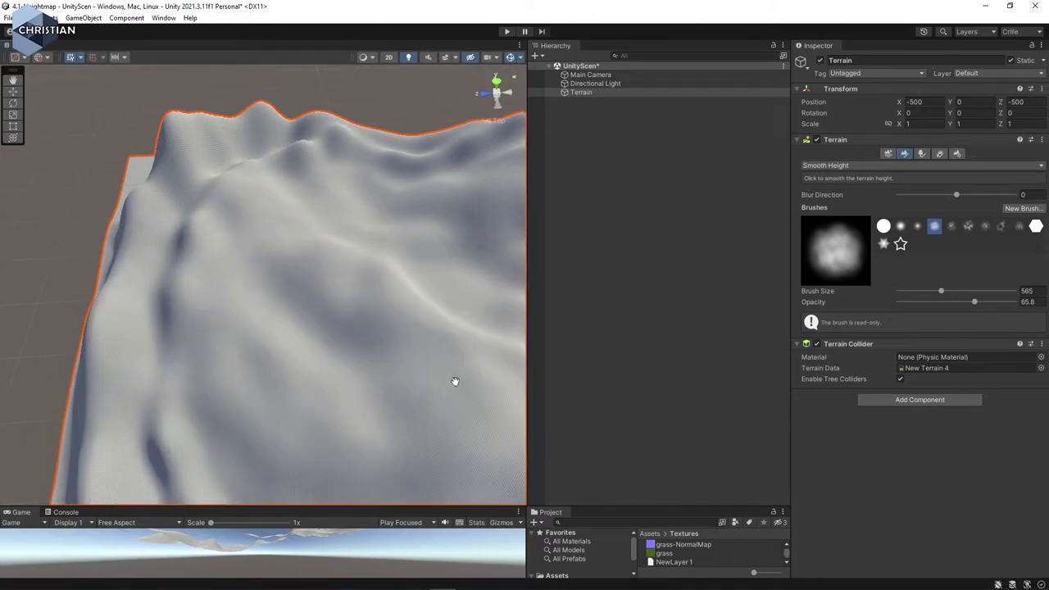
scroll(454, 381, "up", 5)
mouse_move(454, 382)
middle_mouse_down()
mouse_move(285, 286)
mouse_move(309, 322)
middle_mouse_up()
scroll(309, 323, "down", 3)
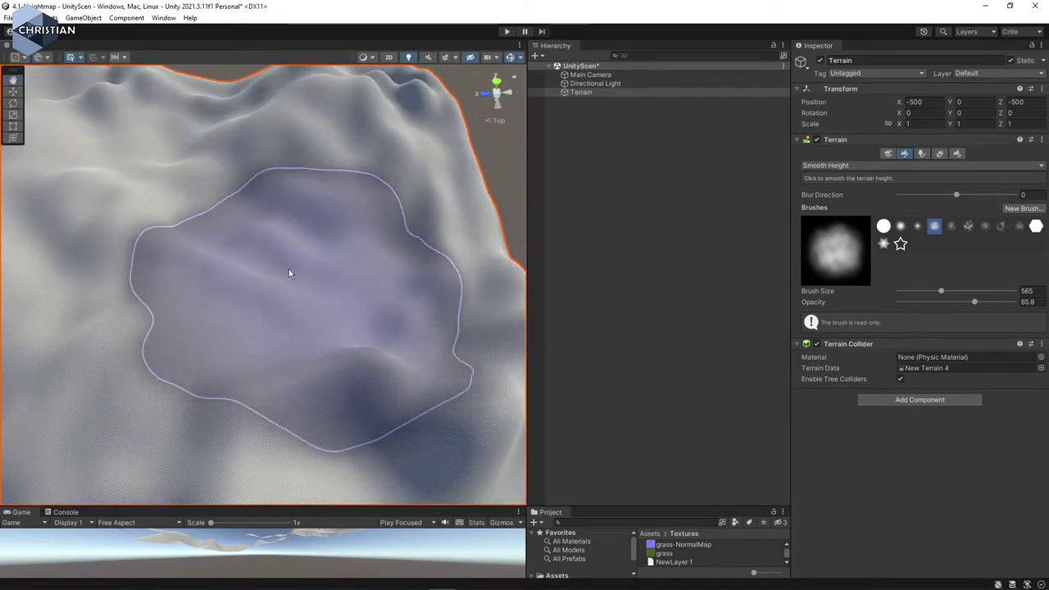
scroll(288, 268, "up", 5)
middle_click_drag(288, 269, 244, 275)
scroll(244, 275, "down", 5)
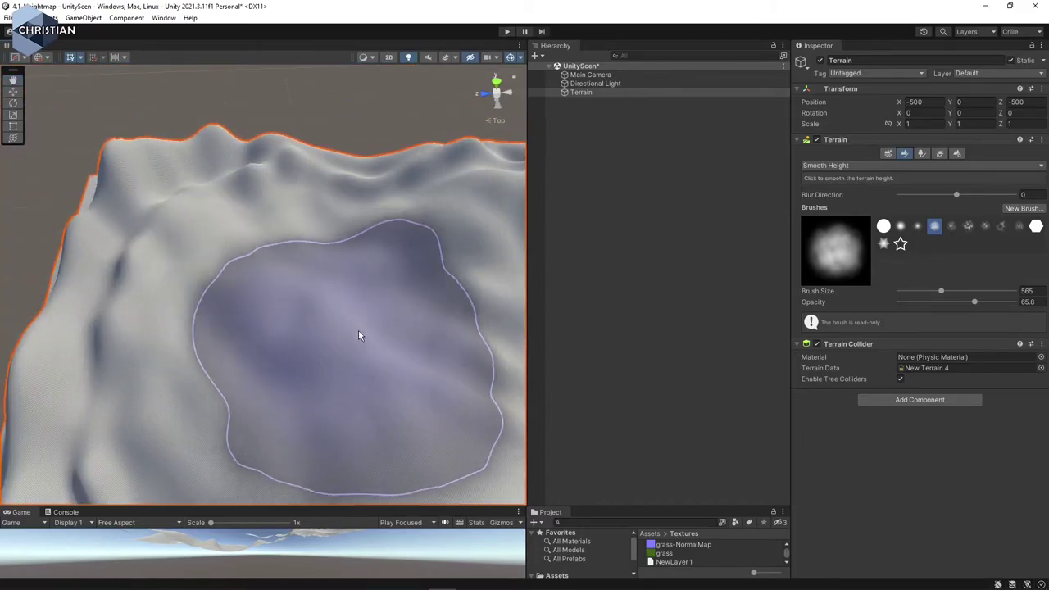
scroll(364, 325, "down", 3)
scroll(342, 329, "down", 3)
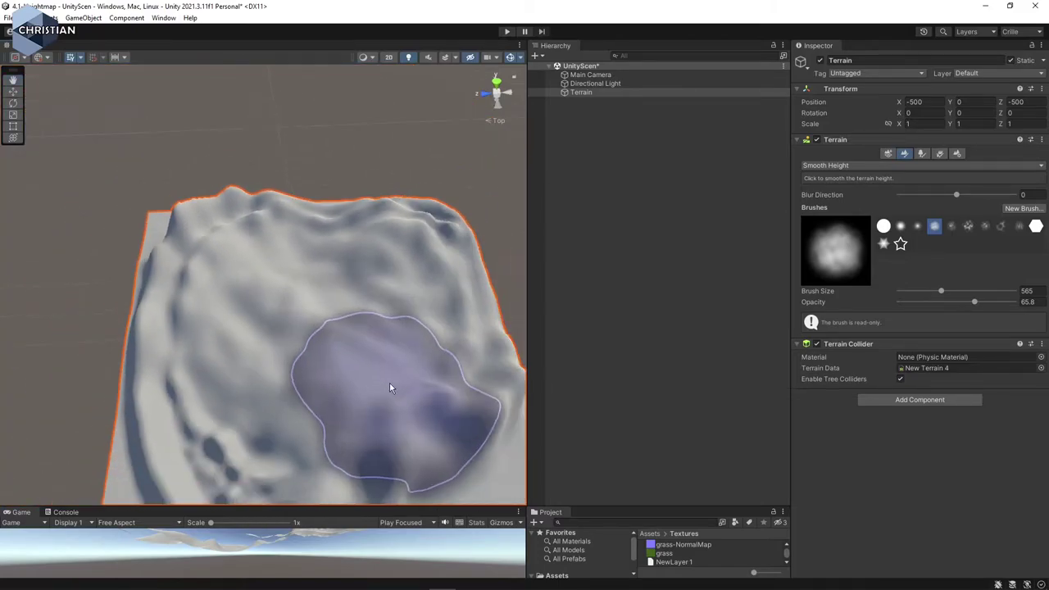
middle_click_drag(389, 382, 366, 309)
mouse_move(366, 308)
left_mouse_down()
mouse_move(218, 324)
mouse_move(232, 343)
mouse_move(161, 313)
mouse_move(412, 295)
left_mouse_up()
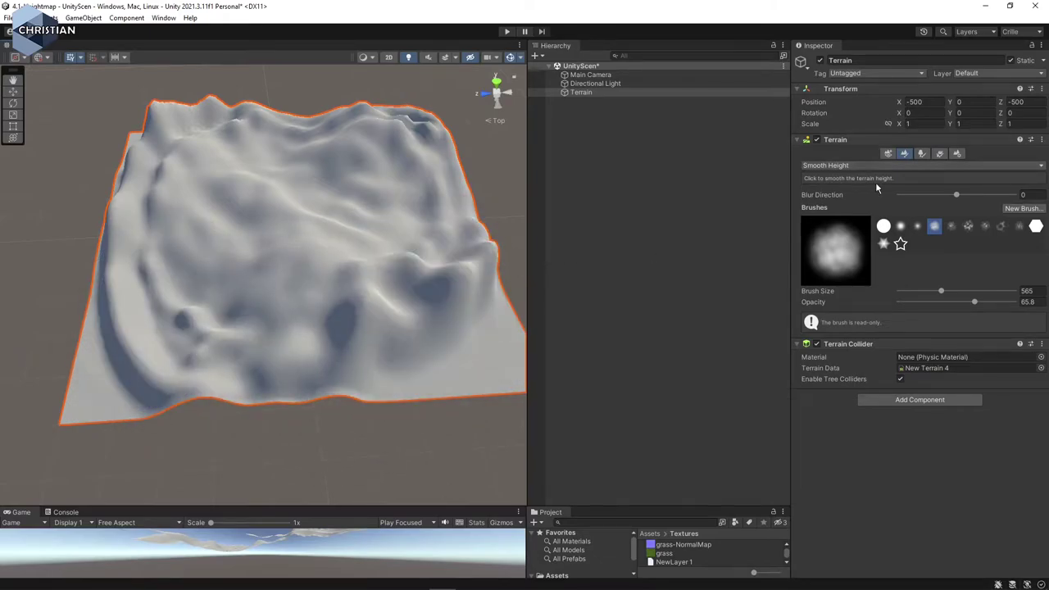
Step: Switch the terrain tool to Stamp Terrain, then to Paint Texture
left_click(841, 167)
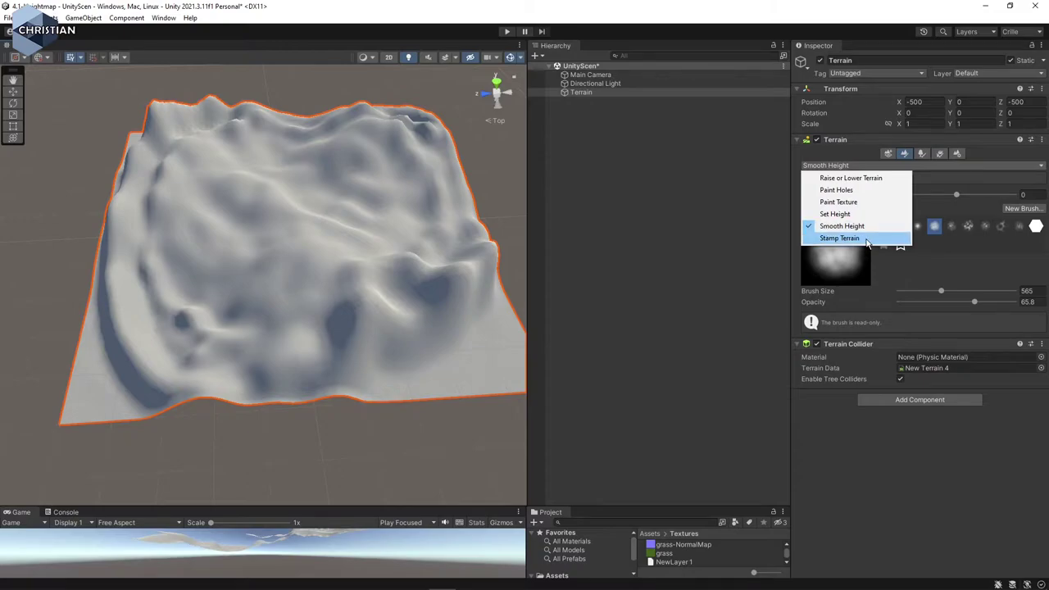
left_click(839, 237)
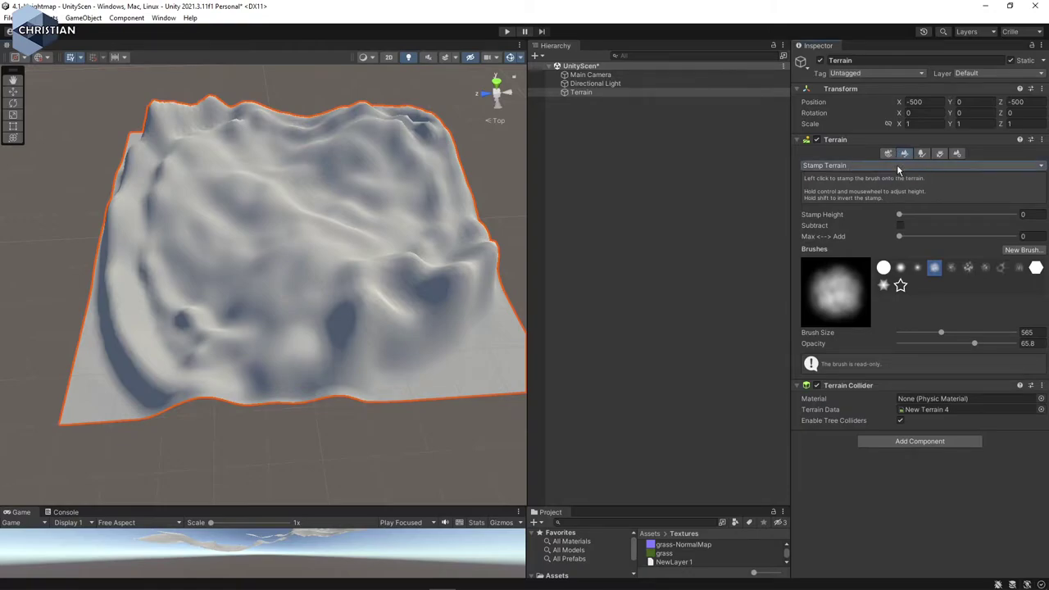
left_click(898, 167)
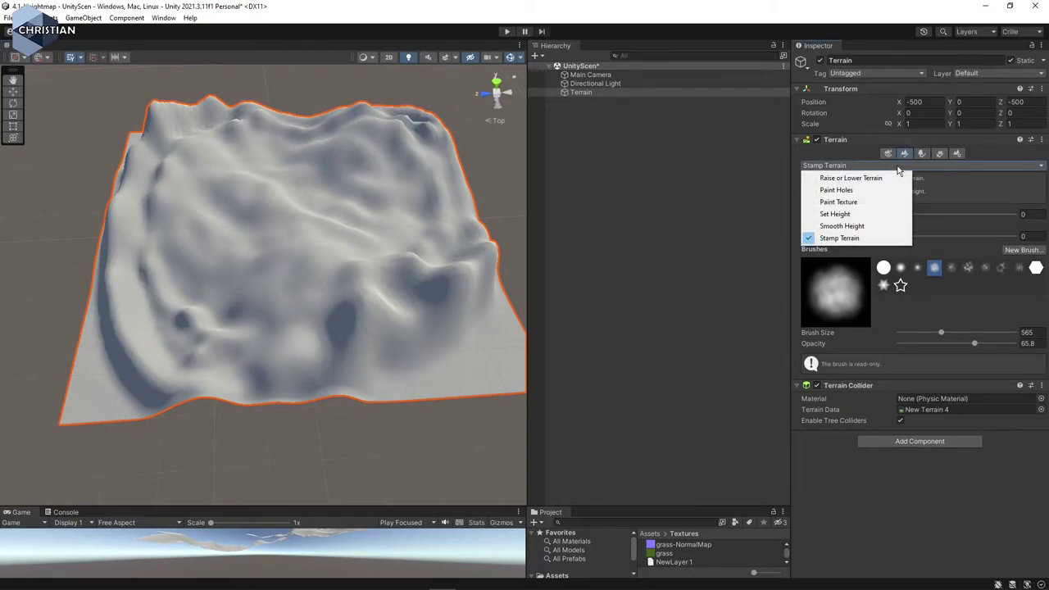
left_click(861, 205)
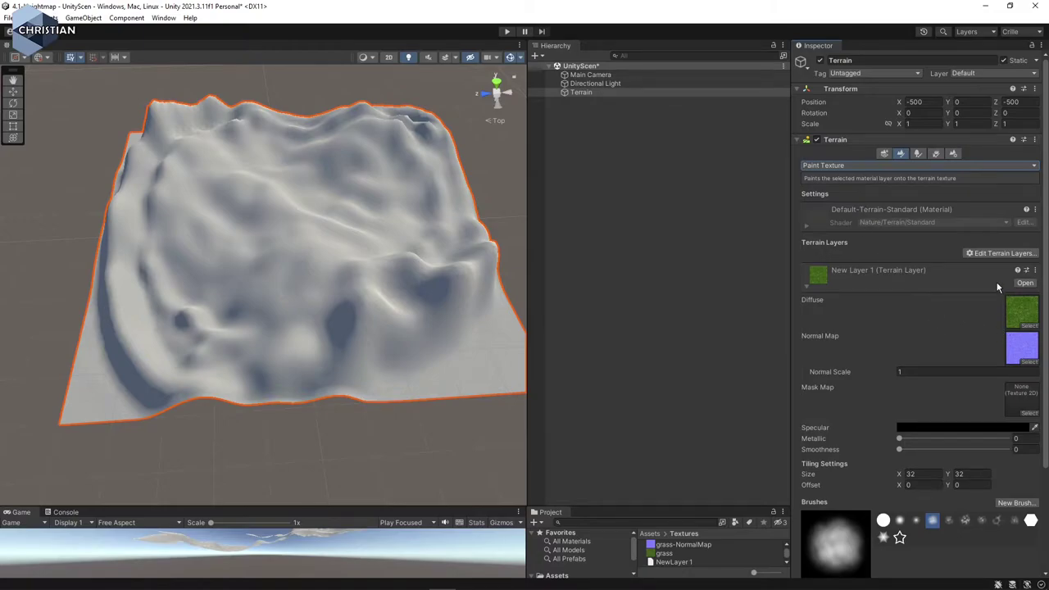
Step: Create terrain layer NewLayer 2 from the grass texture with grass-NormalMap as its normal map
left_click(1031, 311)
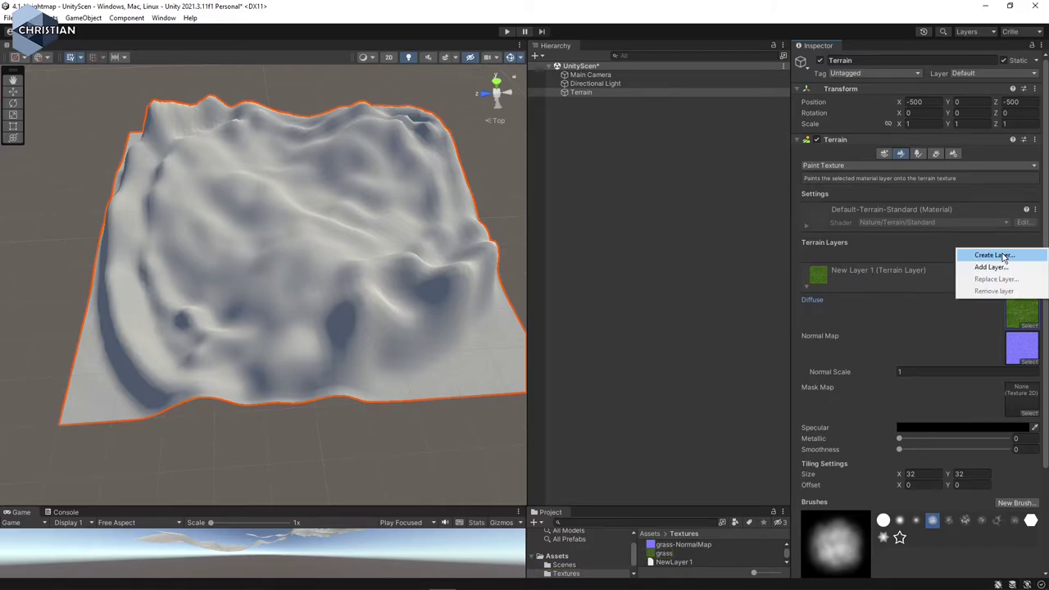
left_click(1004, 260)
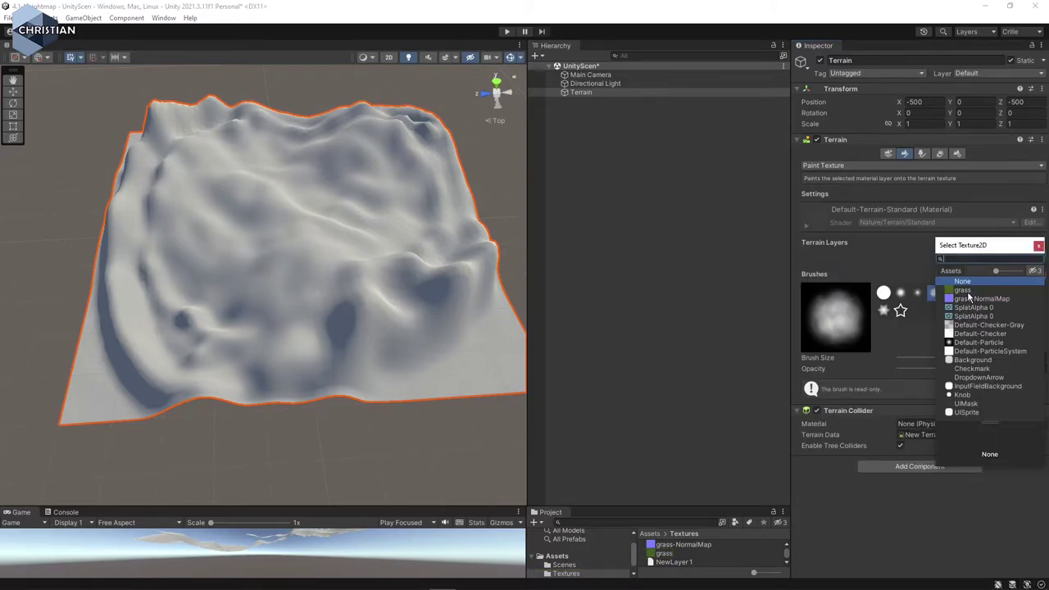
double_click(966, 291)
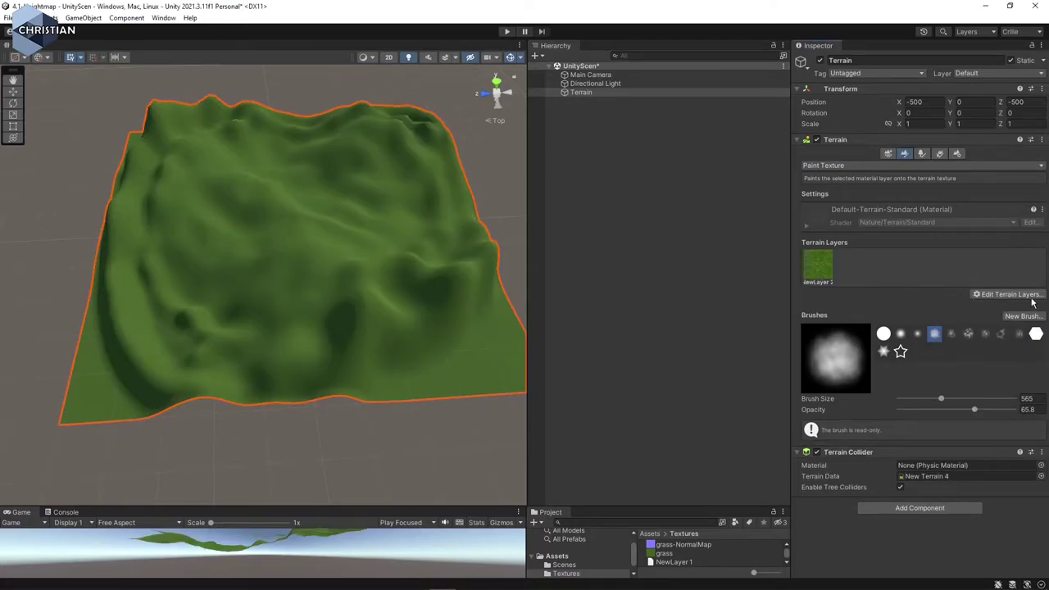
left_click(825, 271)
scroll(985, 403, "down", 1)
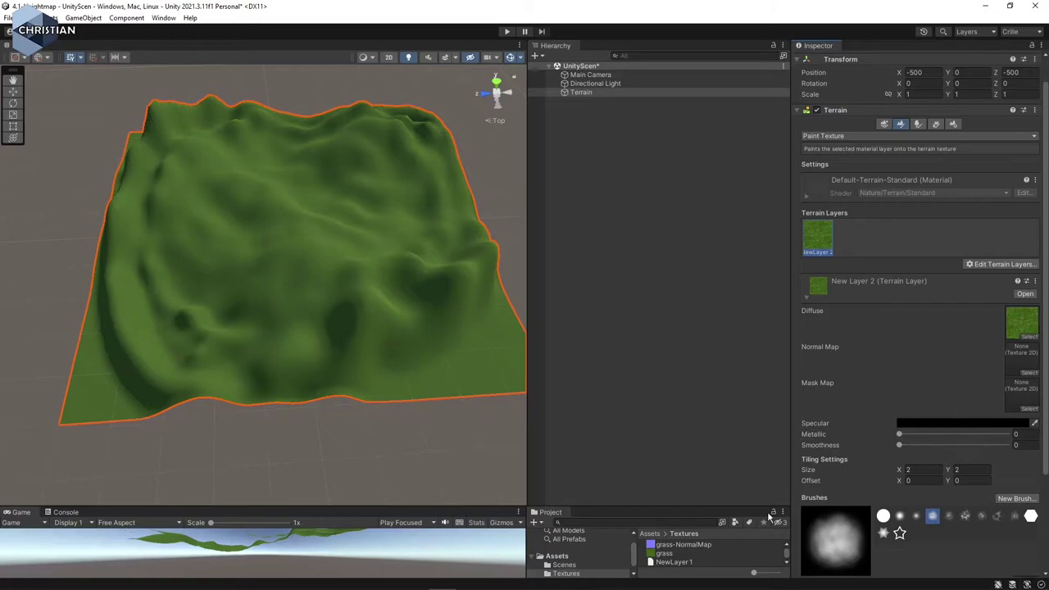
left_click_drag(675, 544, 1021, 355)
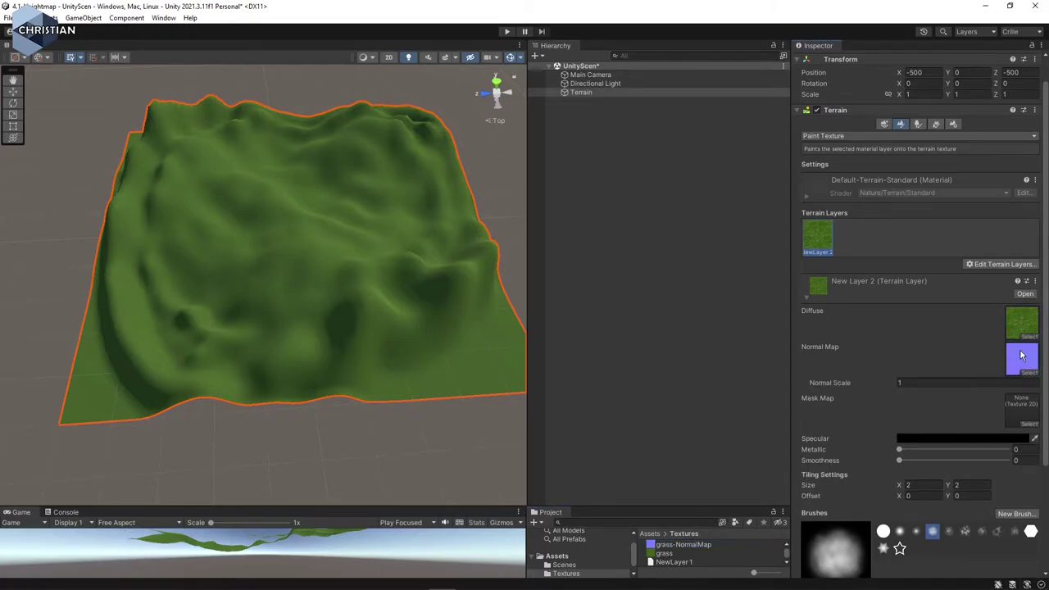
scroll(355, 285, "up", 3)
Step: Set NewLayer 2's tiling Size X and Y to 32
scroll(361, 304, "up", 3)
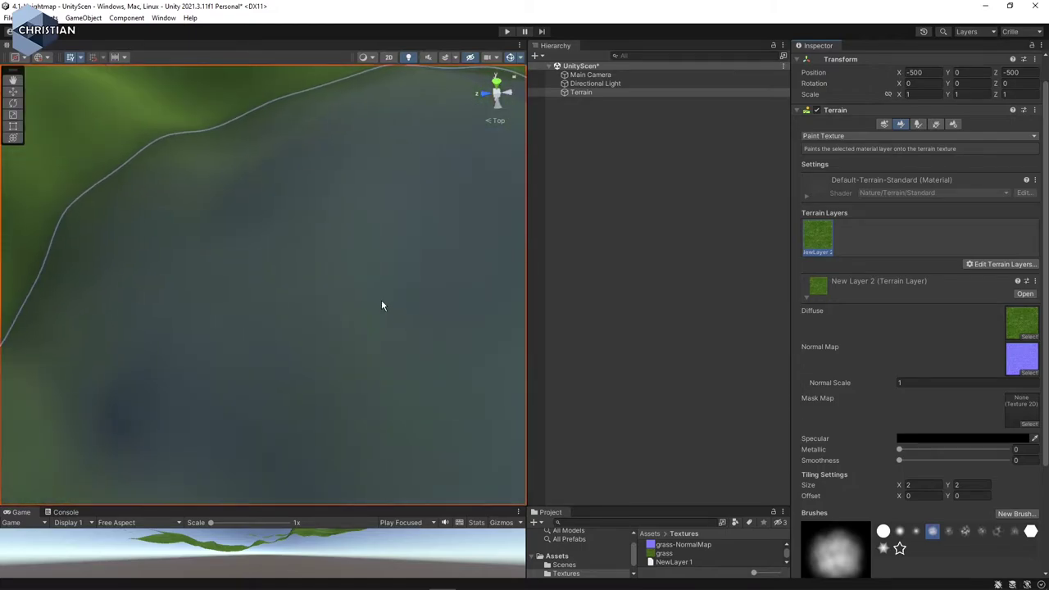
scroll(381, 299, "up", 2)
scroll(342, 304, "down", 3)
scroll(325, 323, "down", 3)
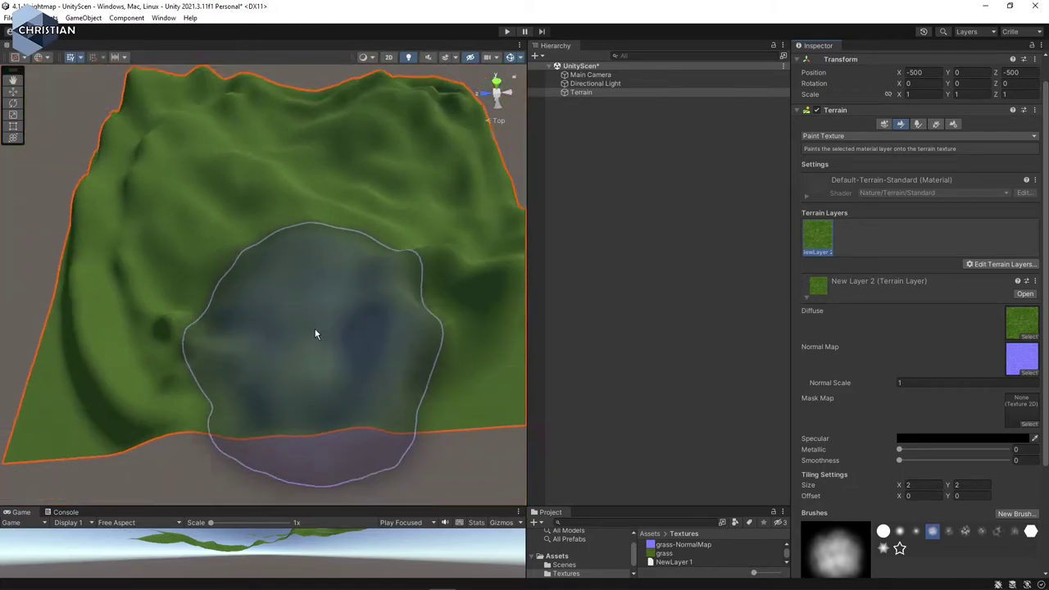
scroll(317, 332, "down", 2)
scroll(868, 369, "down", 2)
scroll(901, 360, "down", 2)
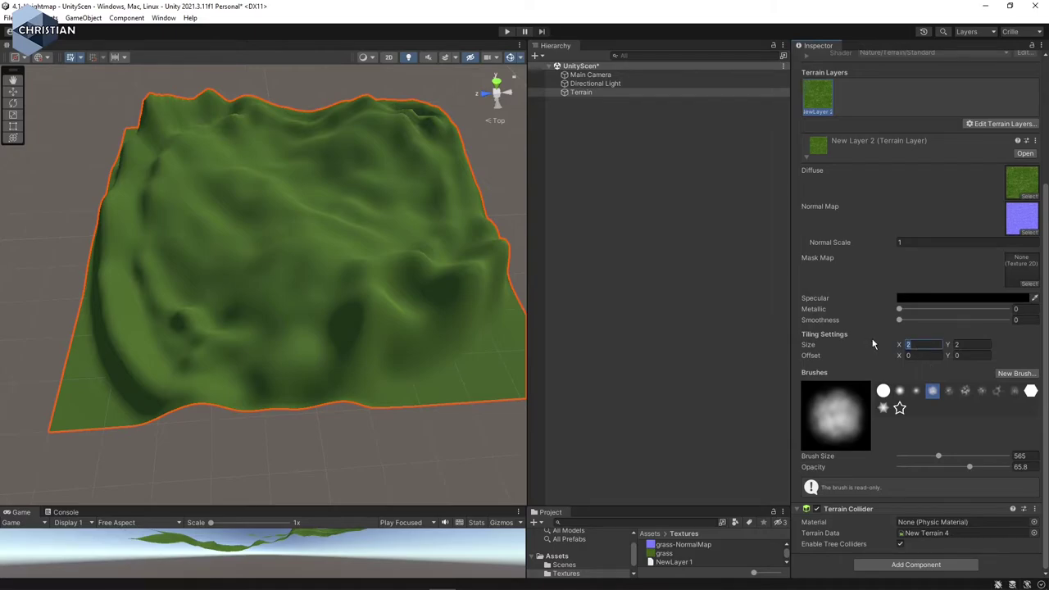
type("32")
key("Tab")
key("Return")
Step: Change NewLayer 2's tiling size to 64 by 64 for finer grass
scroll(286, 297, "up", 3)
scroll(284, 303, "up", 3)
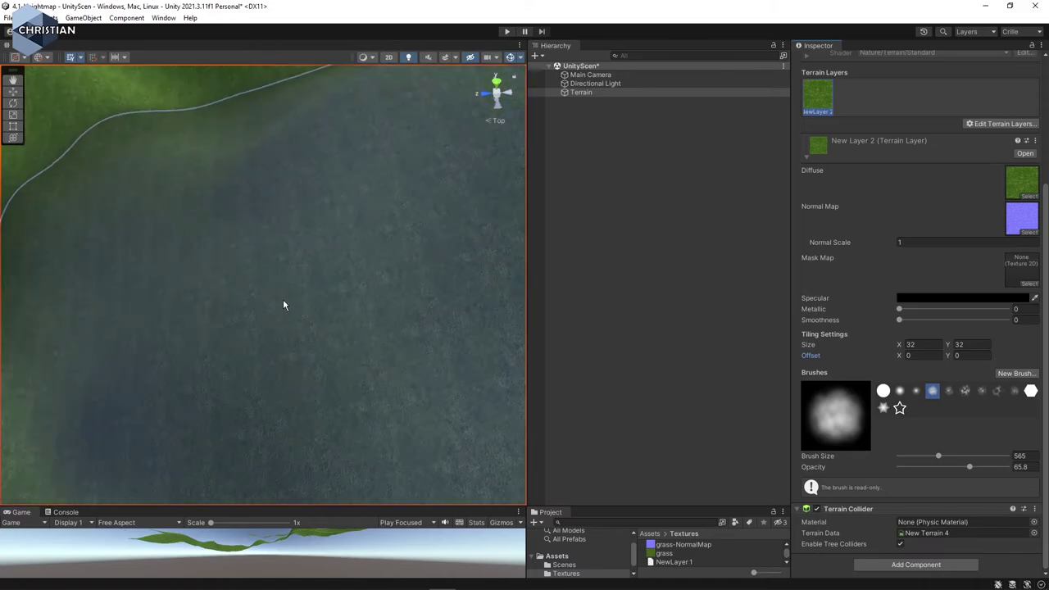
left_click(910, 344)
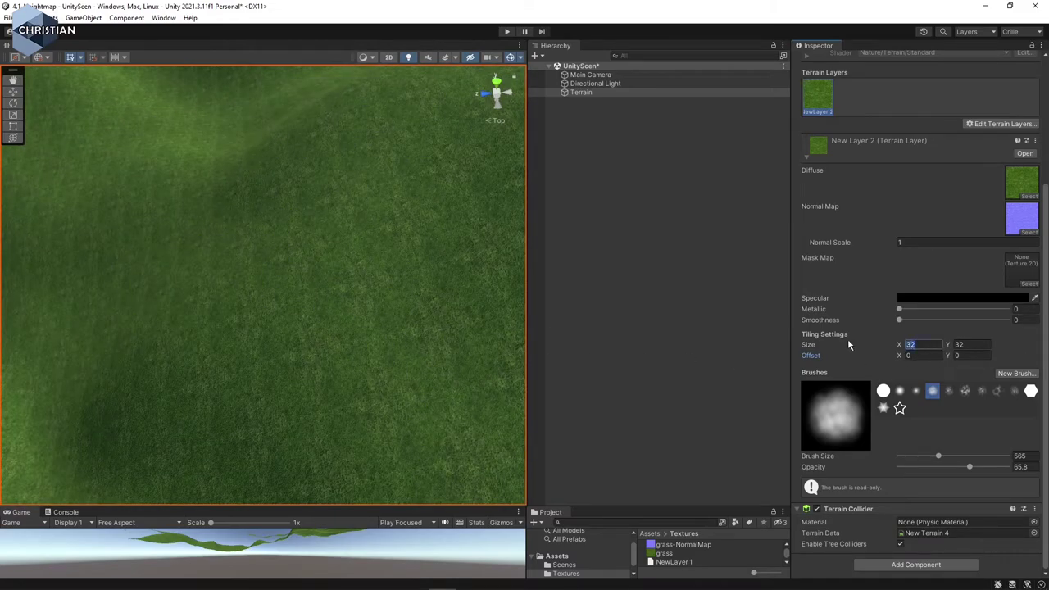
type("64")
key("Tab")
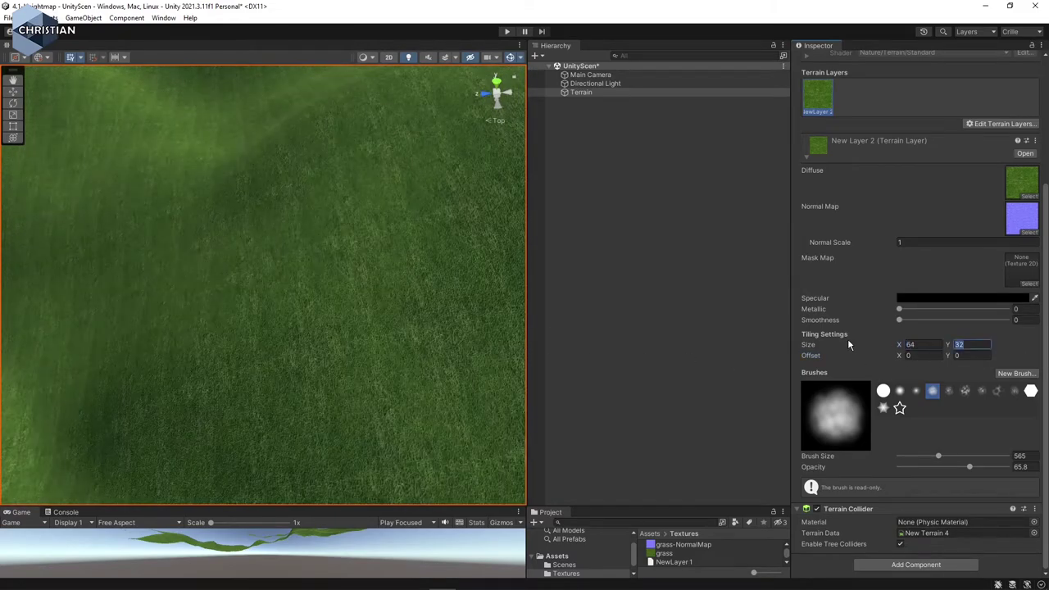
type("64")
Step: Orbit and pan the Scene view to inspect the finely tiled grass on the hills
scroll(326, 293, "down", 5)
mouse_move(327, 293)
left_mouse_down("alt")
mouse_move(295, 349)
mouse_move(318, 213)
mouse_move(361, 237)
left_mouse_up("alt")
scroll(392, 189, "up", 3)
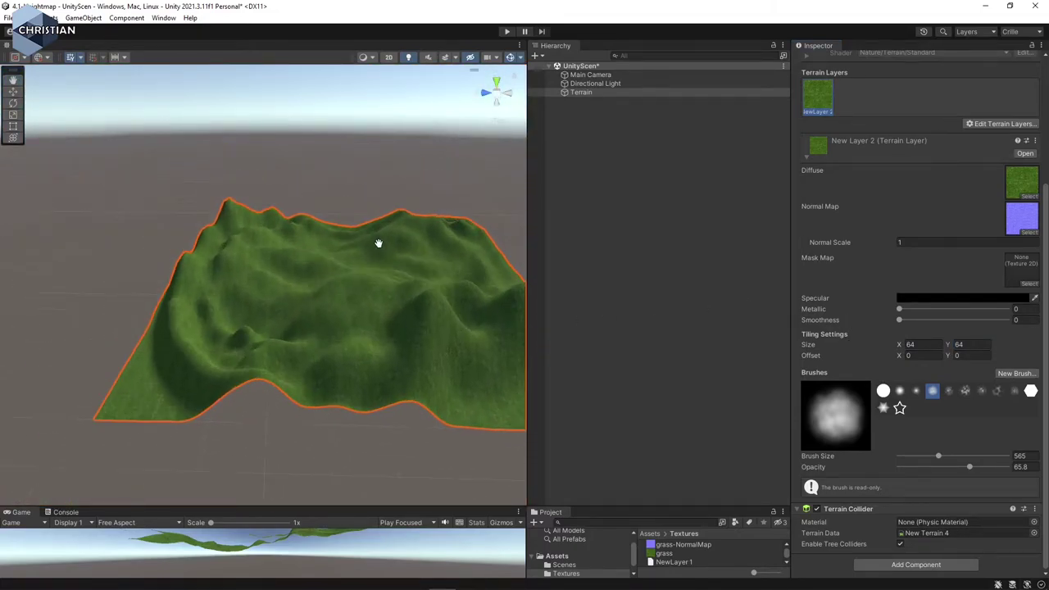
scroll(354, 281, "up", 3)
scroll(353, 281, "up", 3)
scroll(432, 295, "up", 2)
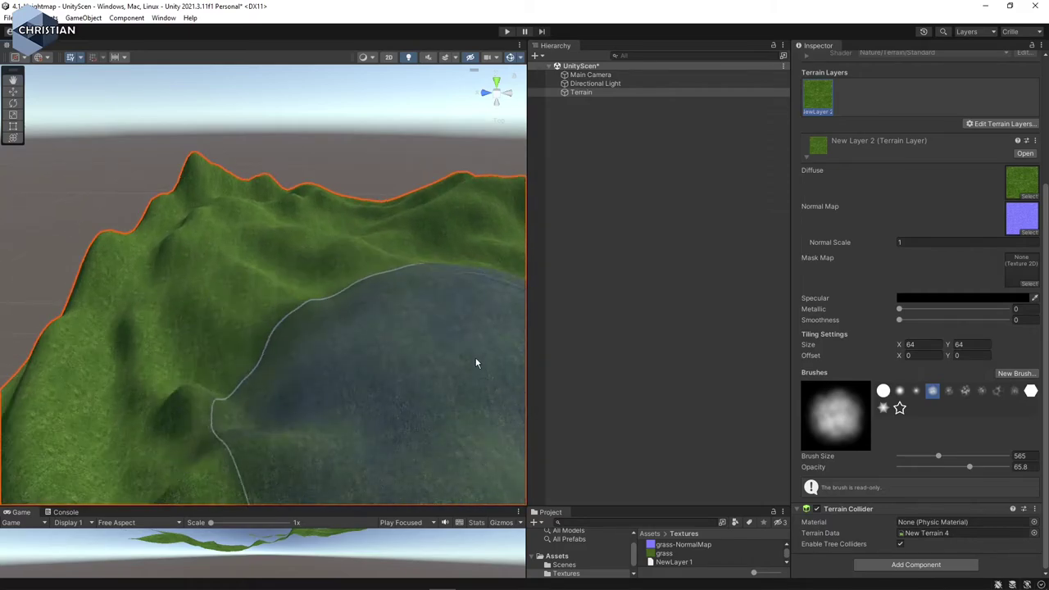
middle_click_drag(417, 347, 318, 284)
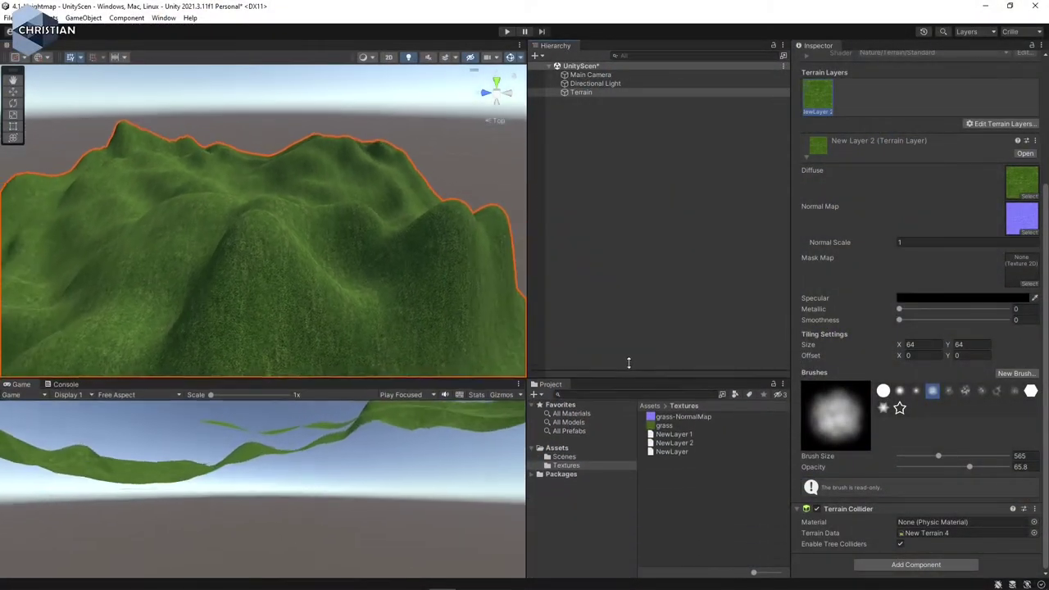
Step: Drag the Scene/Game divider upward to enlarge the Game view and Project window
left_click_drag(630, 506, 630, 325)
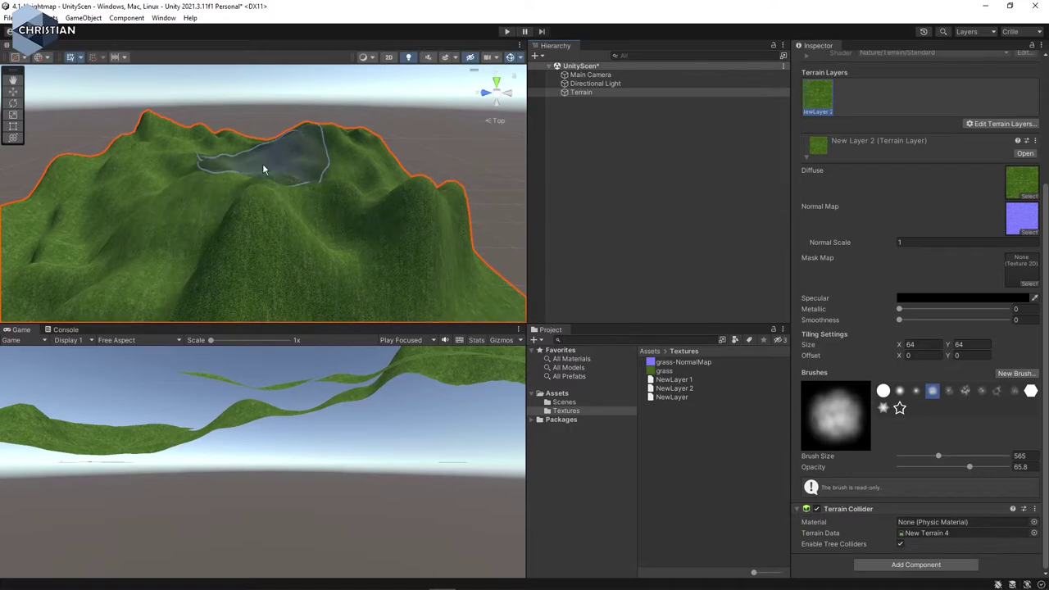
Step: Choose Assets > Import Package > Custom Package
left_click(48, 17)
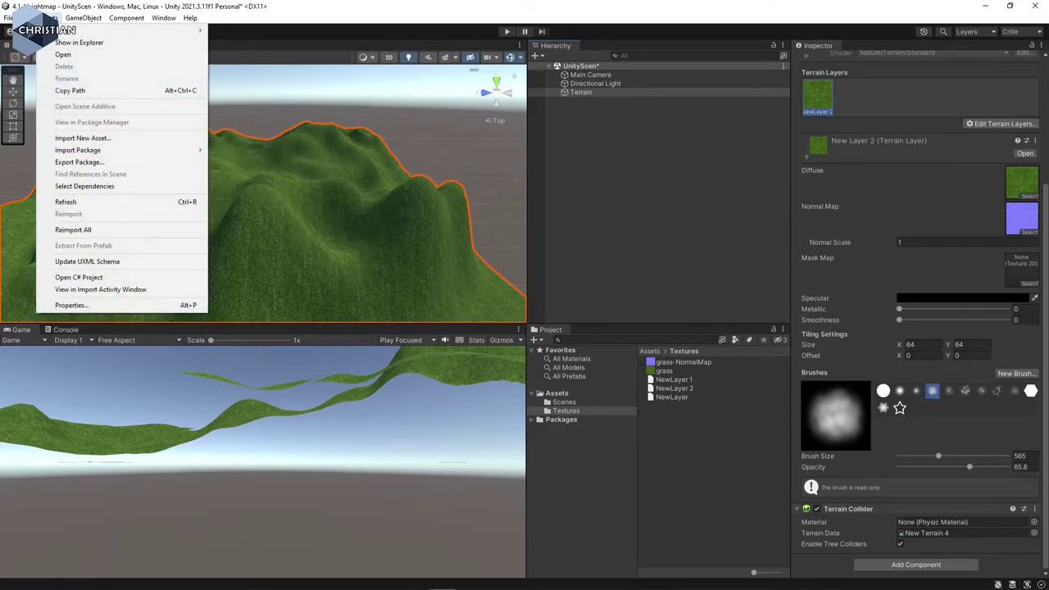
mouse_move(104, 152)
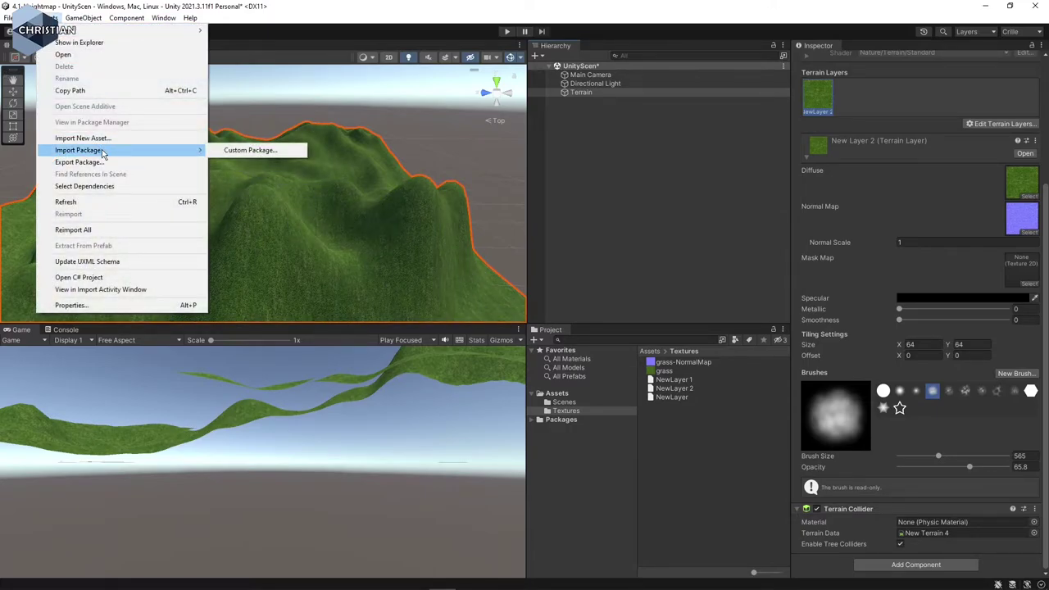
left_click(242, 151)
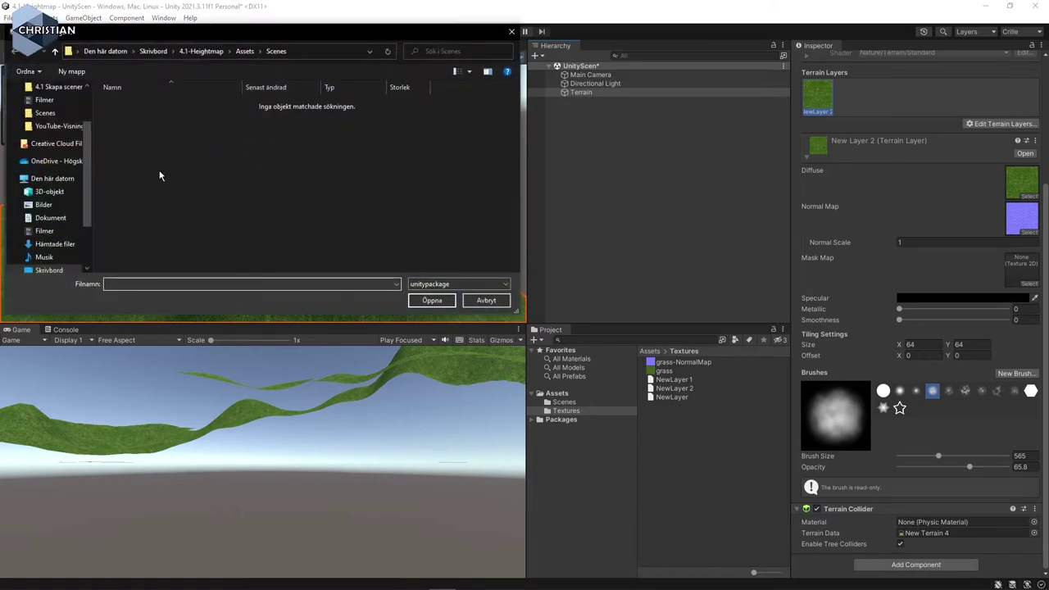
Step: Open GrassAndSurface.unitypackage from kurser > Spelutveckling i 3D-miljö > Mina UnityAssets
scroll(90, 139, "up", 2)
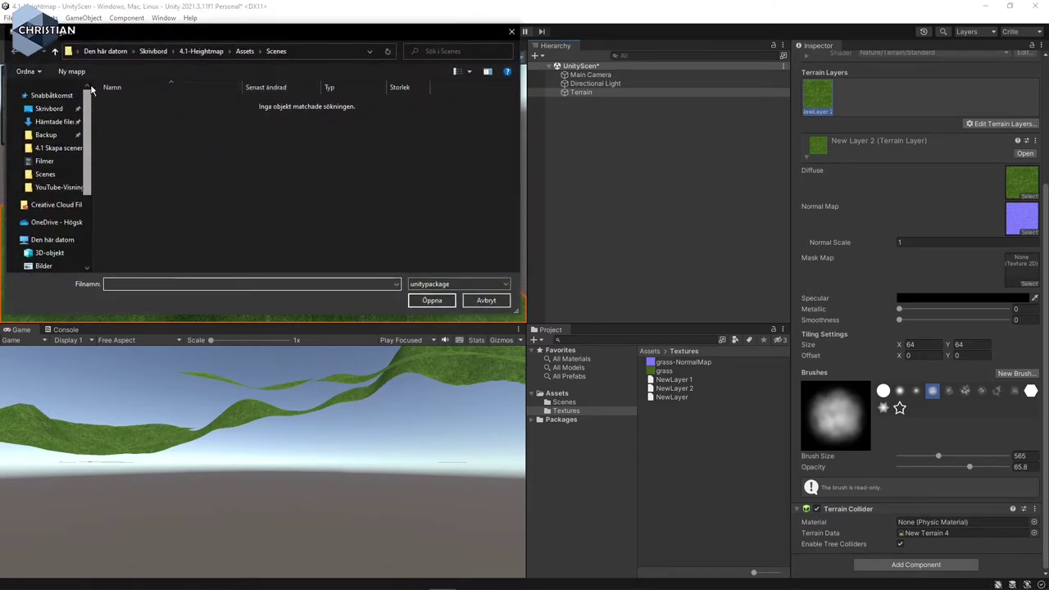
scroll(92, 136, "down", 1)
scroll(90, 141, "down", 3)
scroll(86, 149, "up", 2)
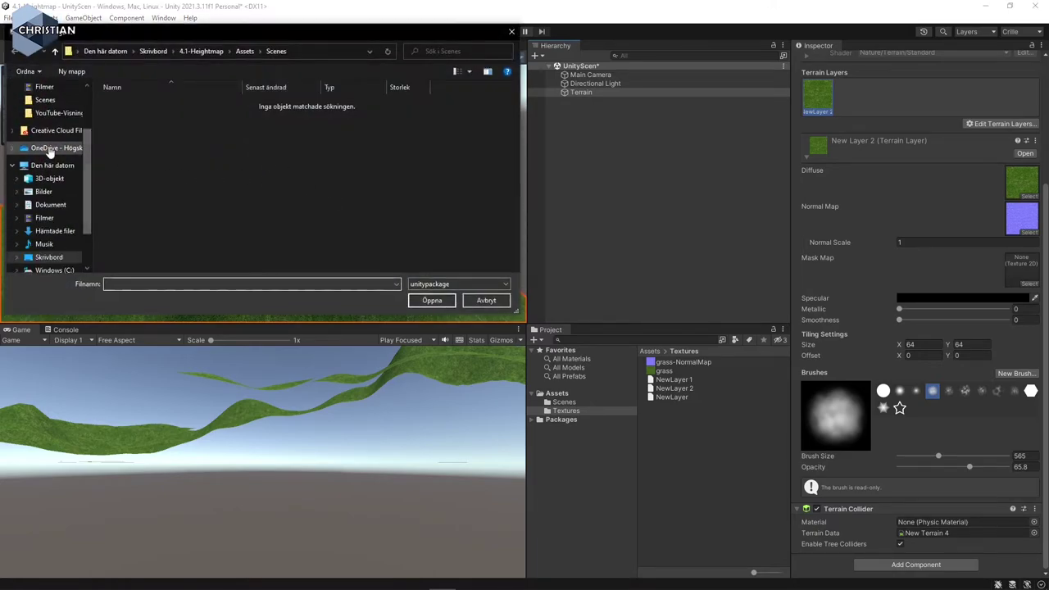
left_click(56, 147)
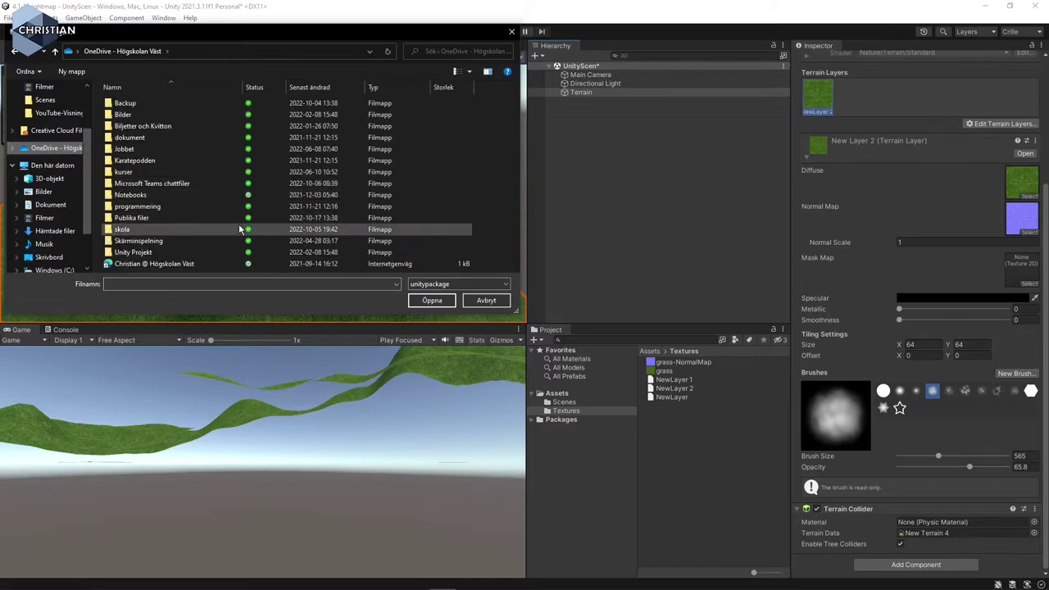
double_click(127, 172)
double_click(153, 206)
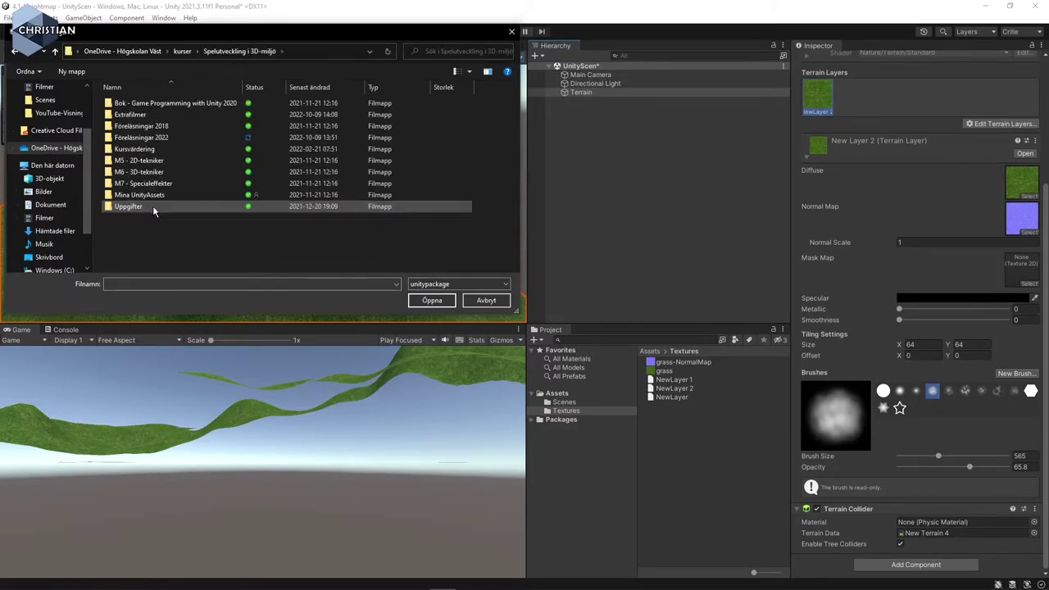
double_click(152, 195)
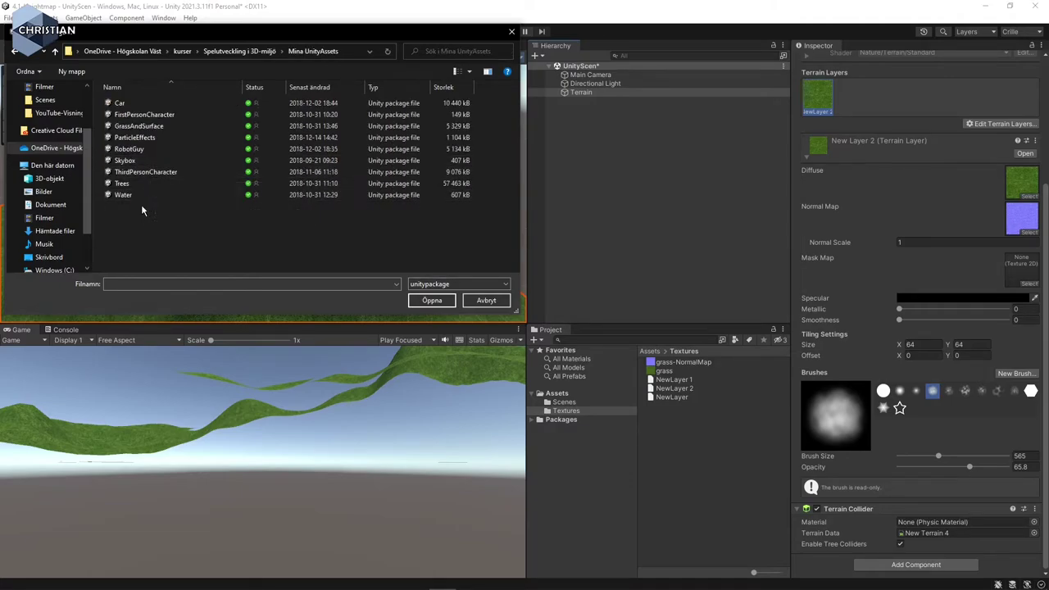
left_click(136, 128)
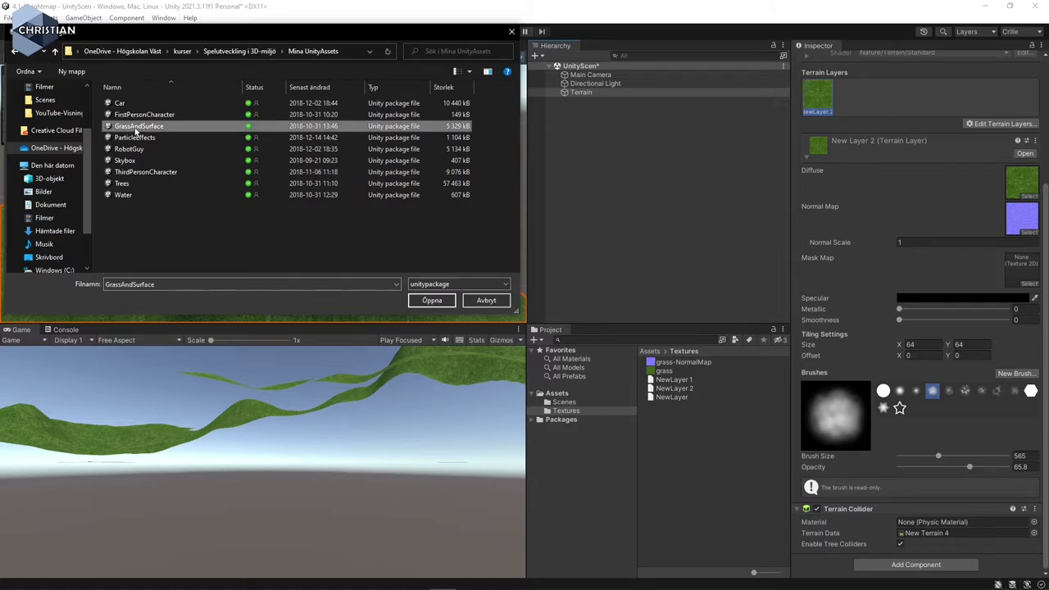
double_click(136, 128)
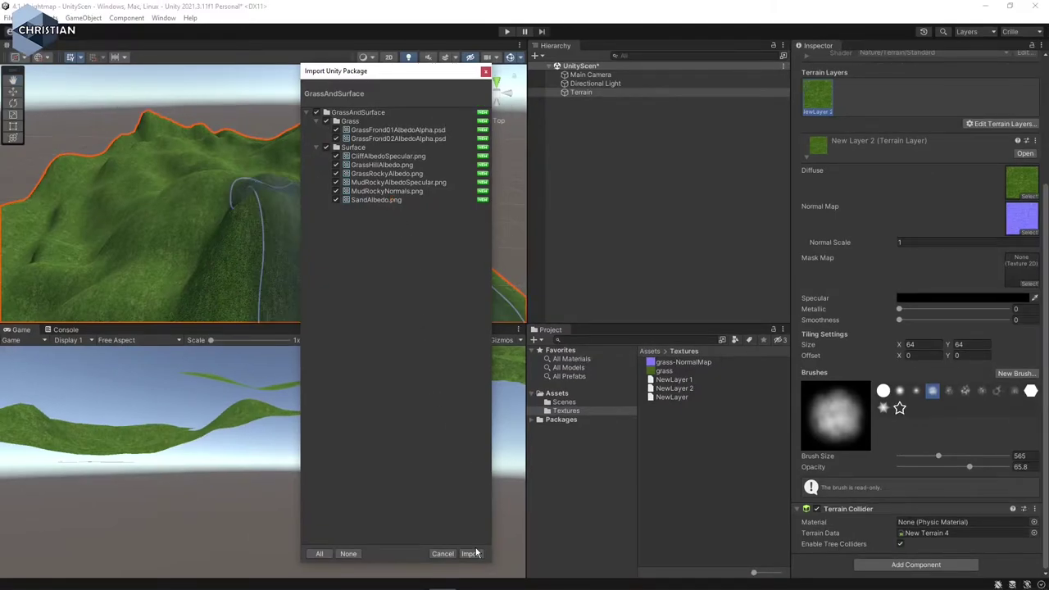
Step: Import all GrassAndSurface assets, then expand the package to browse its Grass and Surface folders
left_click(471, 555)
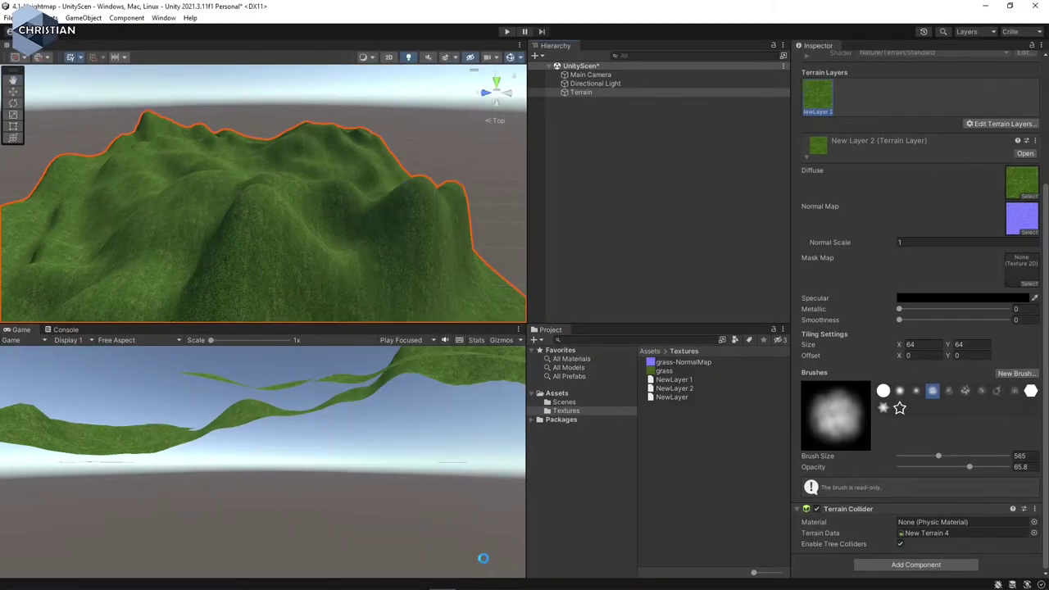
left_click(563, 422)
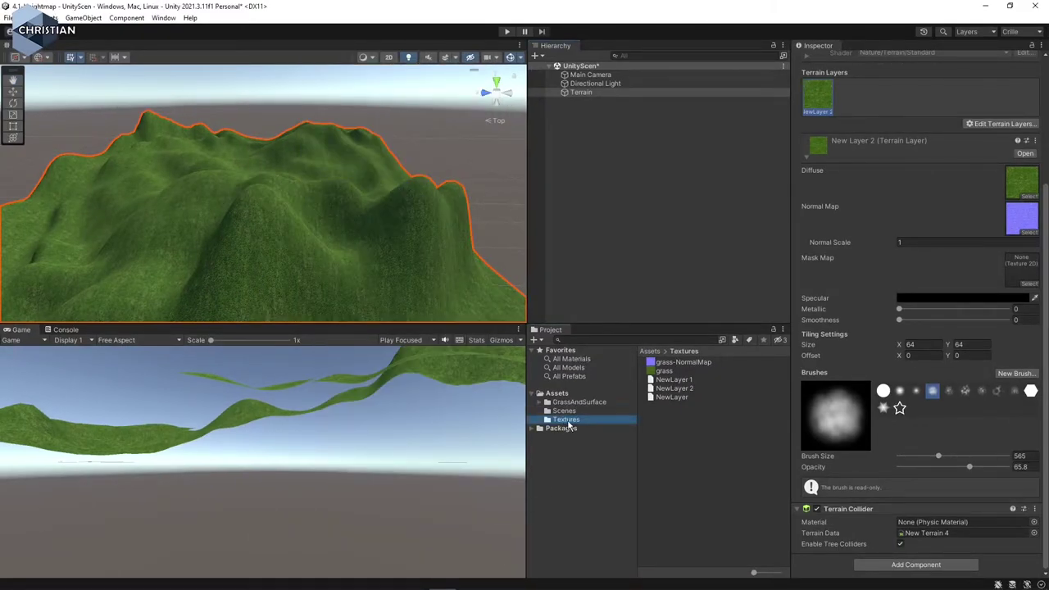
left_click(574, 403)
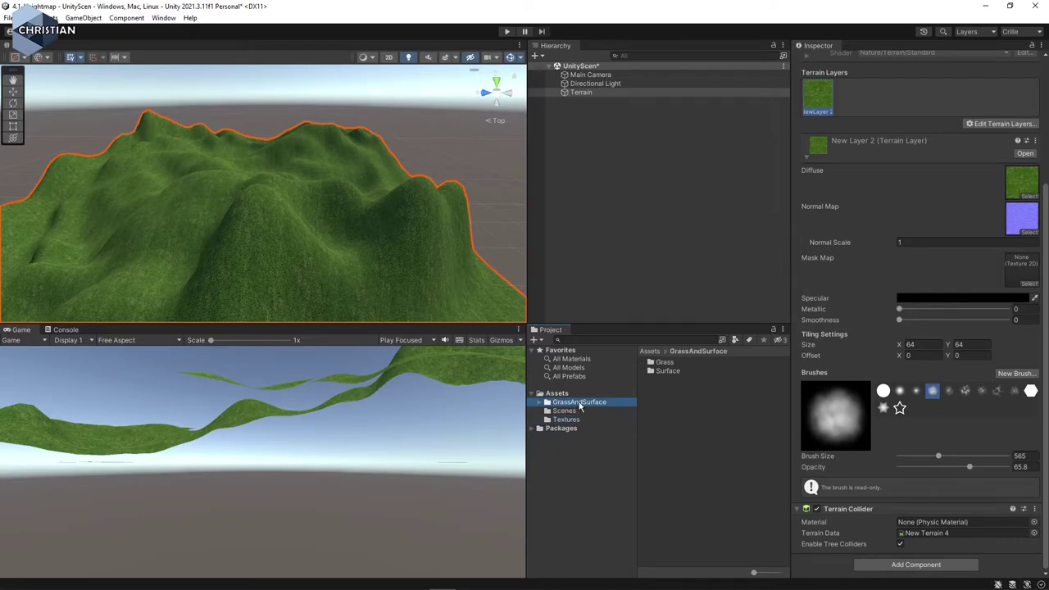
left_click(541, 402)
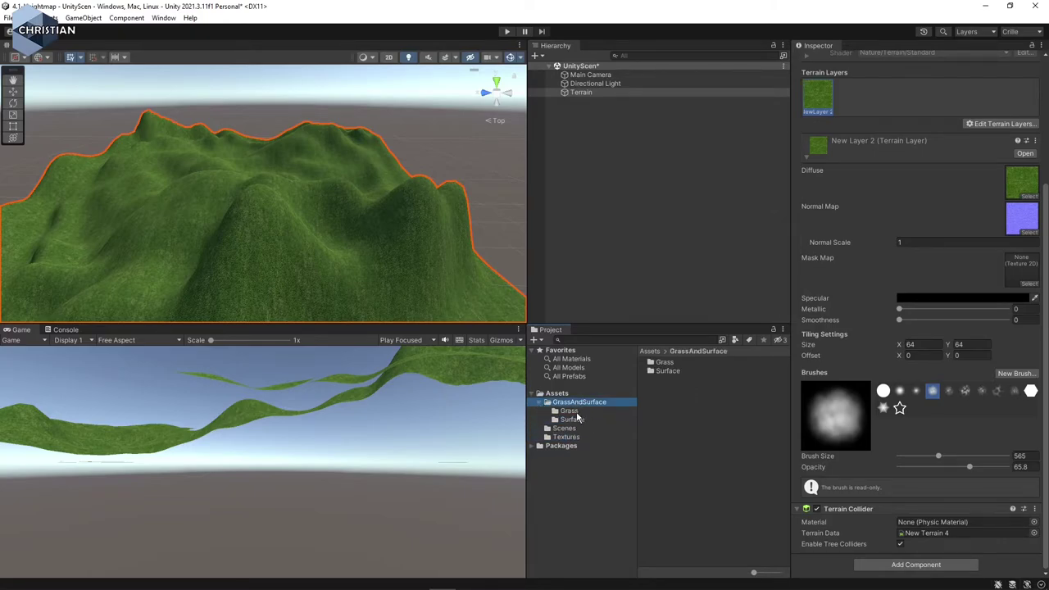
left_click(573, 412)
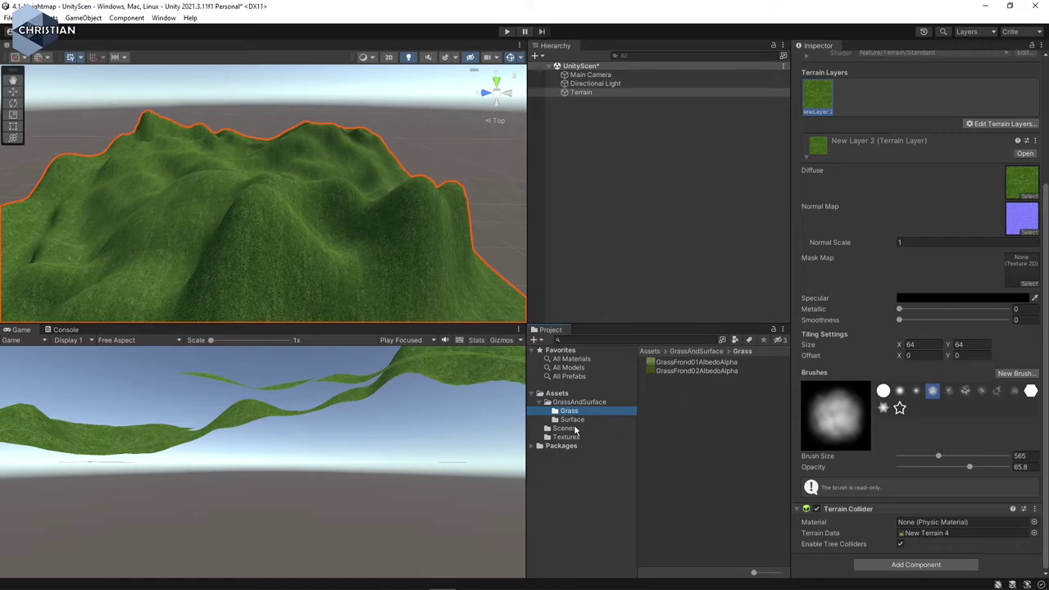
left_click(579, 421)
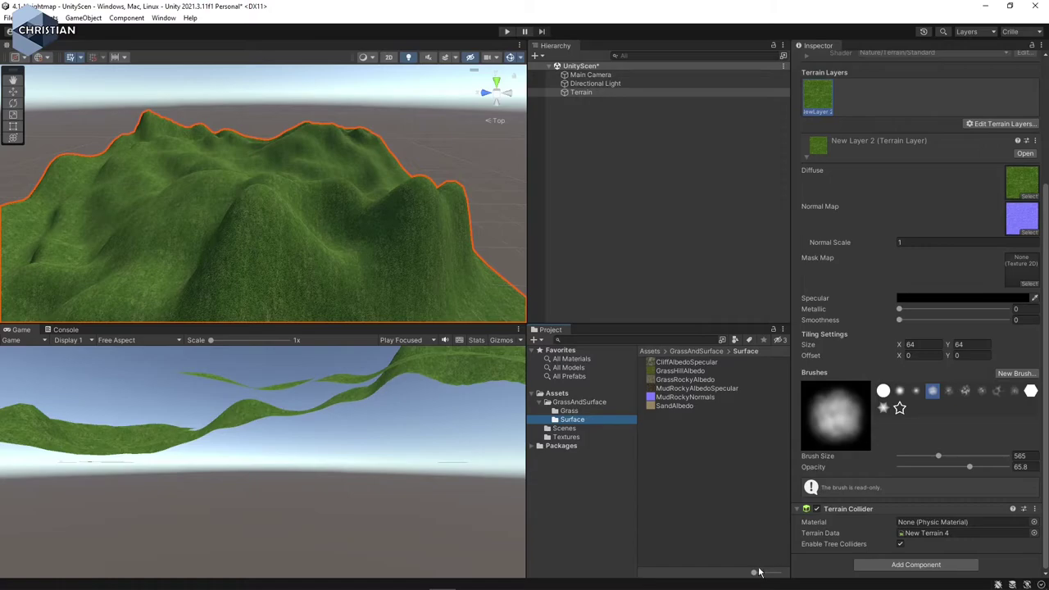
Step: Show large thumbnails and inspect the MudRockyAlbedo and CliffAlbedoSpecular textures
left_click_drag(754, 572, 778, 575)
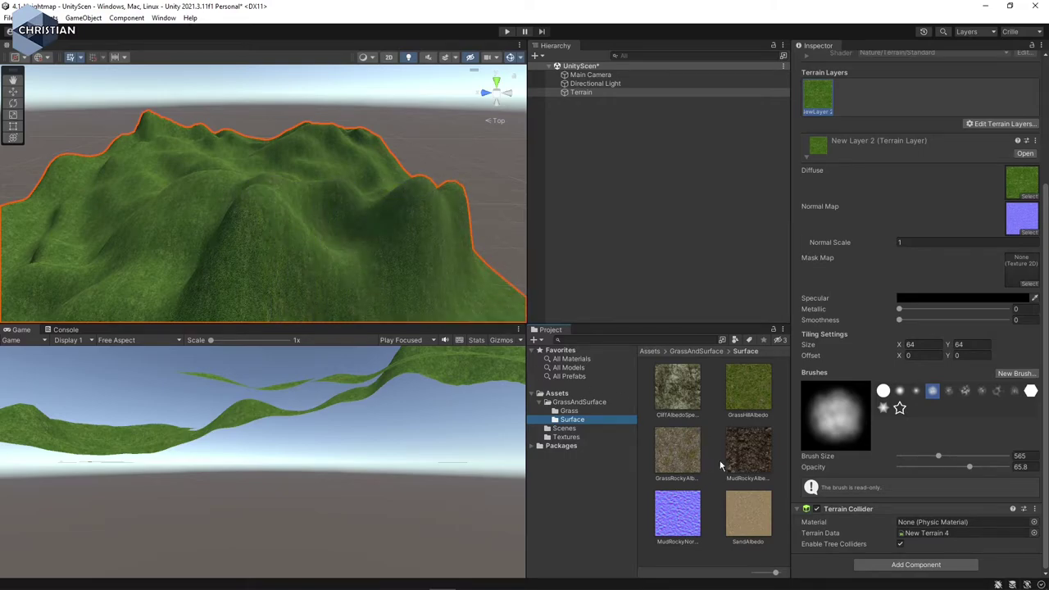
left_click(750, 460)
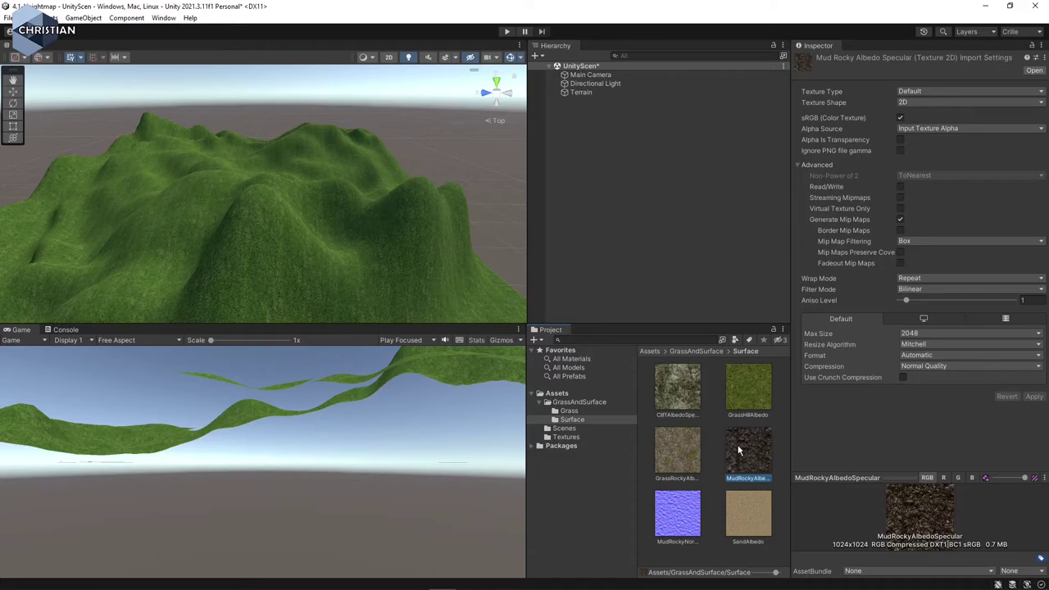
left_click(676, 387)
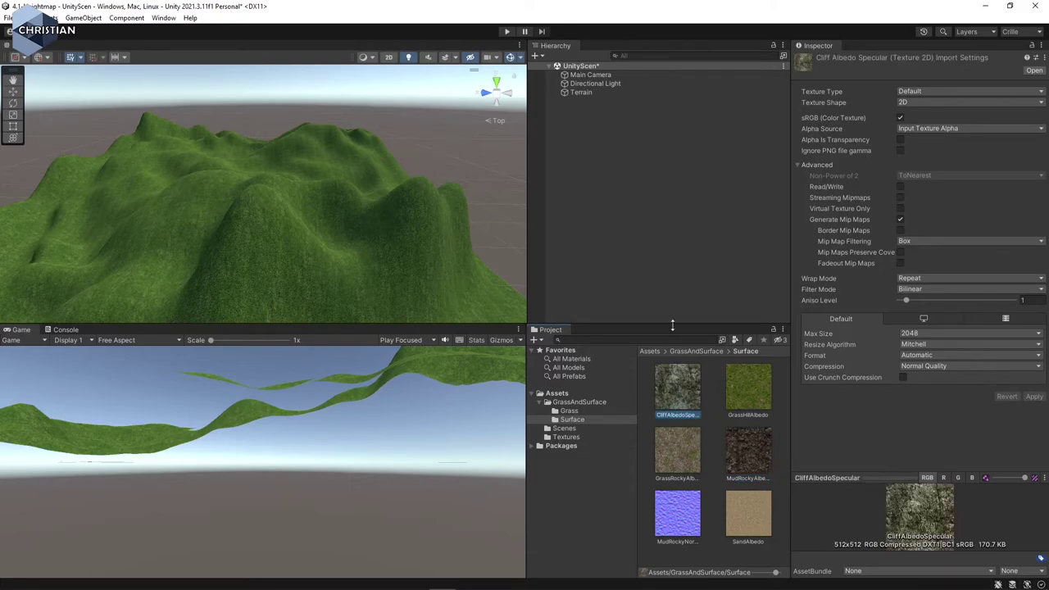
Step: Reselect Terrain, frame it in an enlarged Scene view, and choose Create Layer under Edit Terrain Layers
left_click(581, 92)
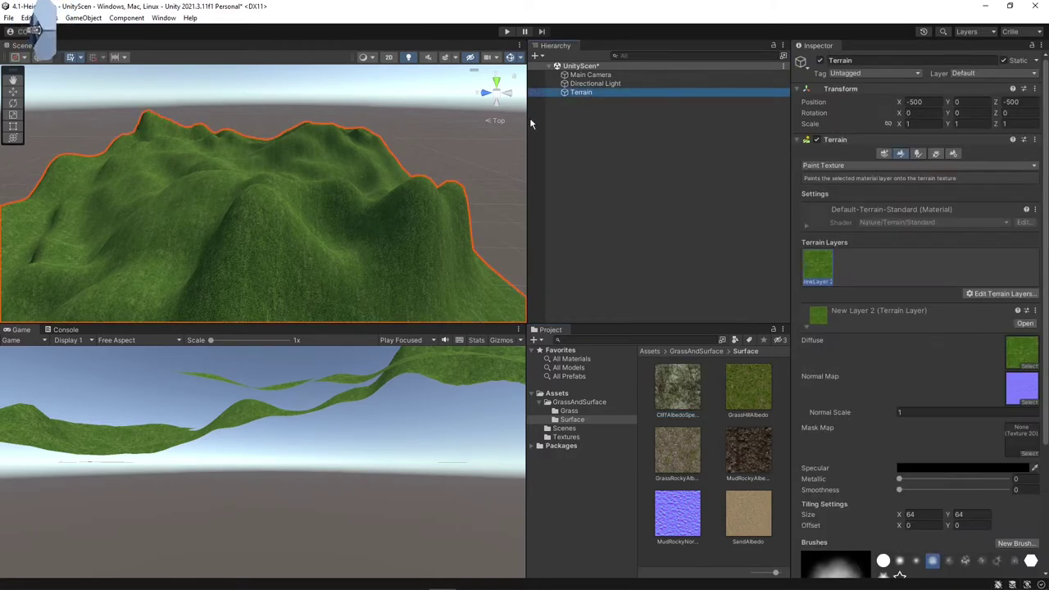
left_click_drag(462, 322, 461, 524)
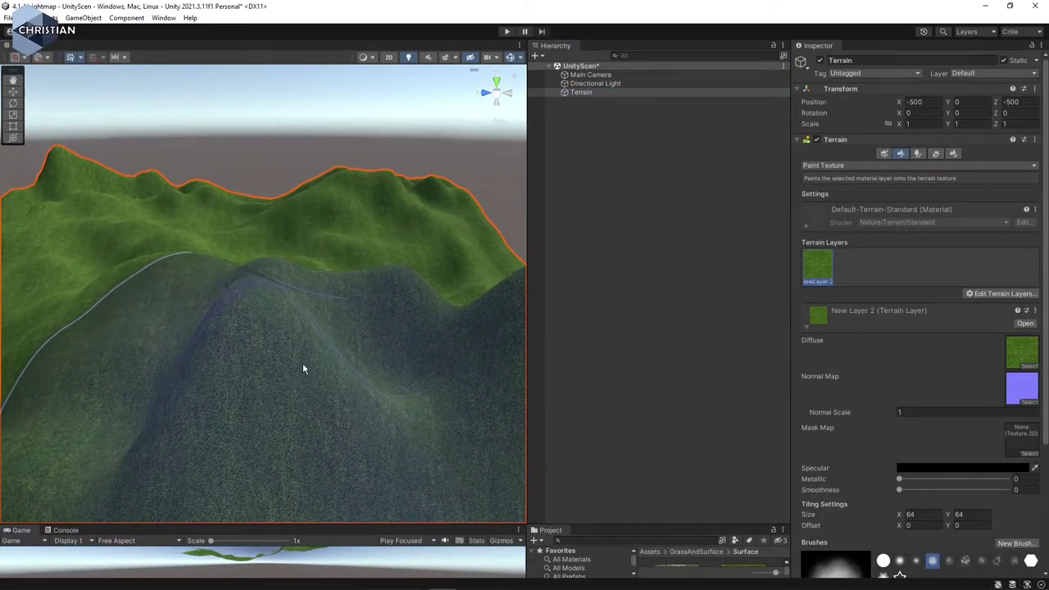
key("f")
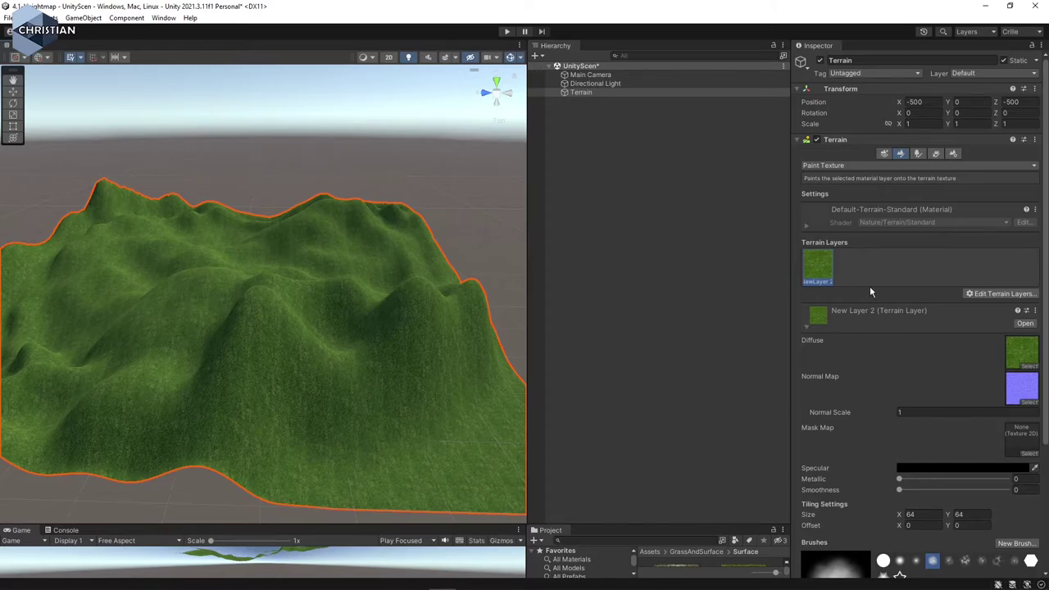
left_click(991, 295)
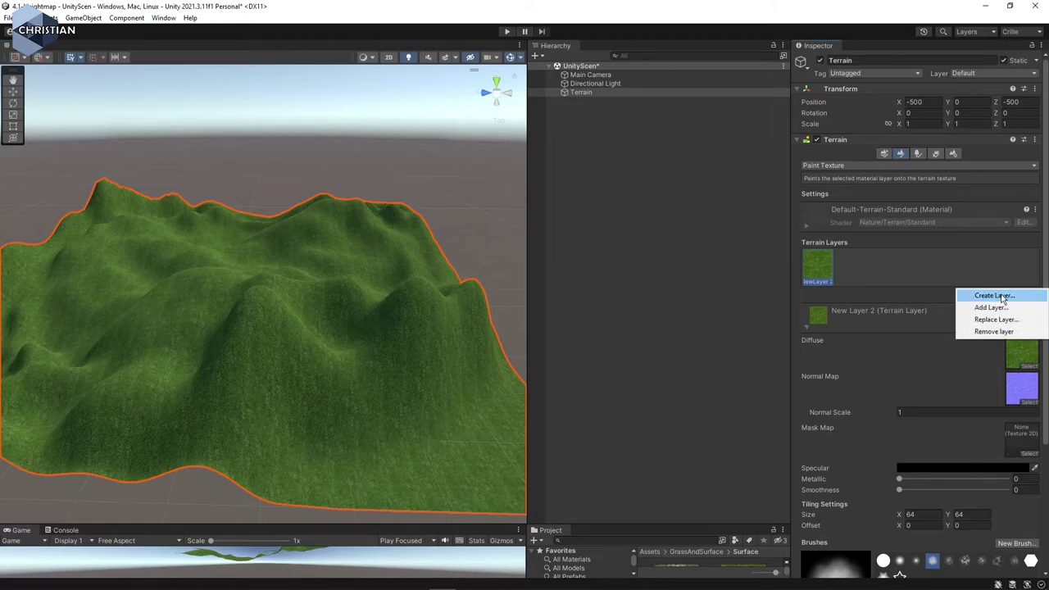
left_click(1016, 298)
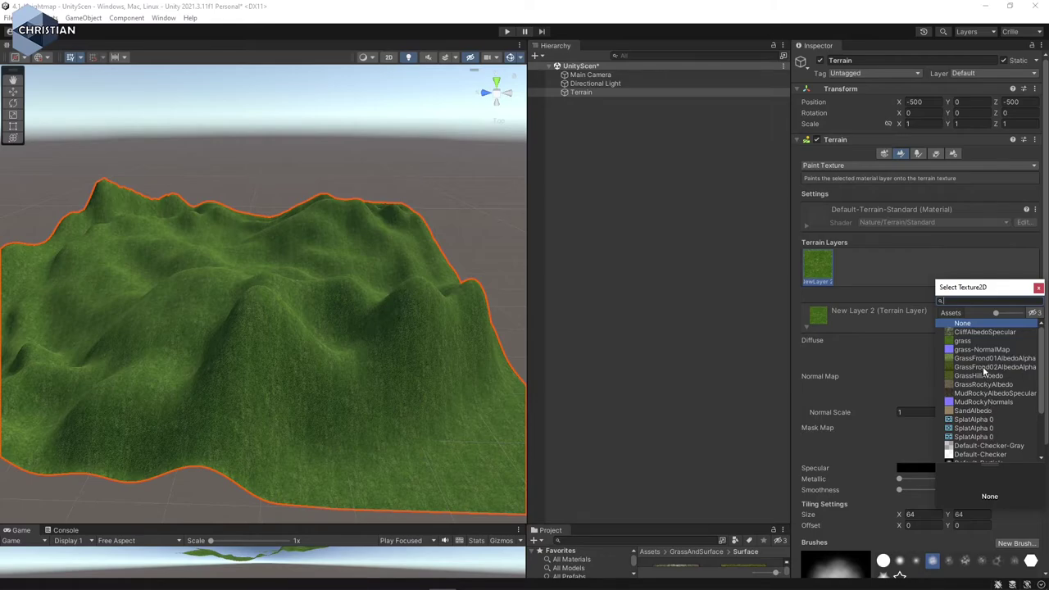
Step: Create a second terrain layer from the GrassRockyAlbedo texture and select it
left_click_drag(997, 314, 1011, 314)
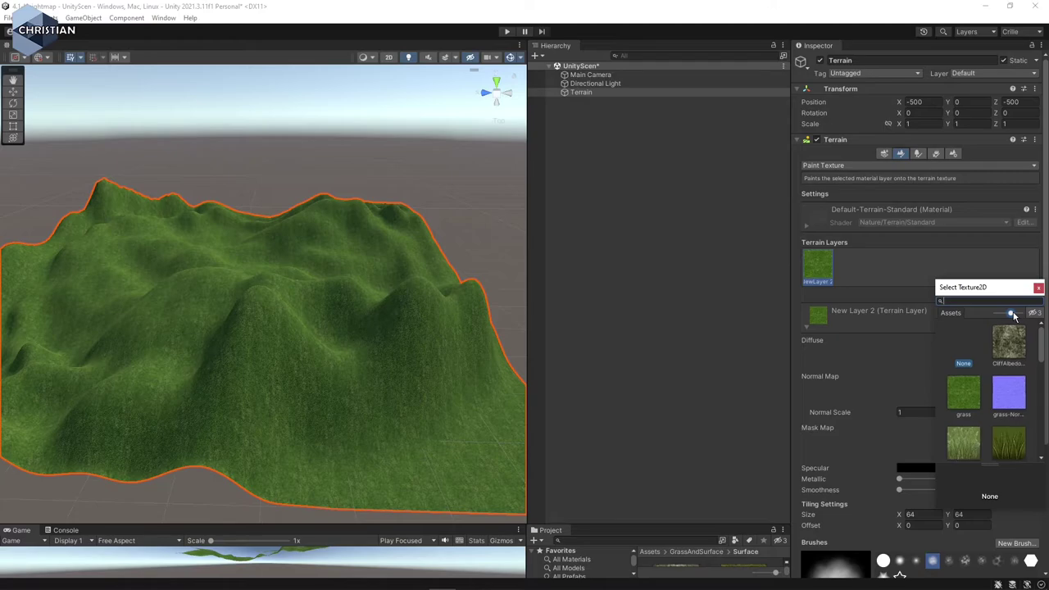
mouse_move(1008, 295)
left_mouse_down()
mouse_move(804, 180)
mouse_move(730, 163)
left_mouse_up()
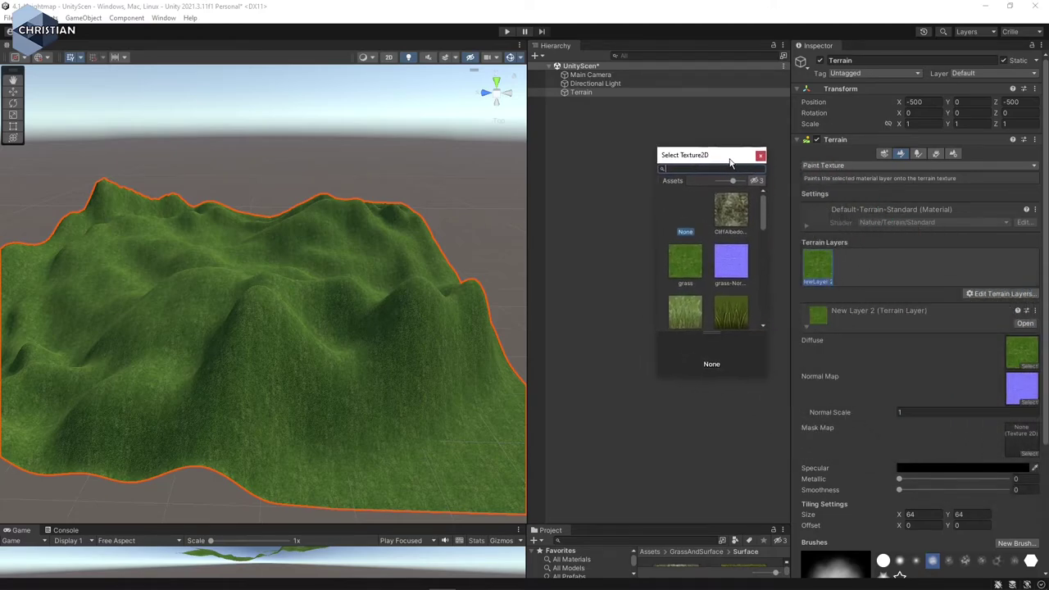
scroll(726, 296, "down", 1)
scroll(724, 295, "down", 2)
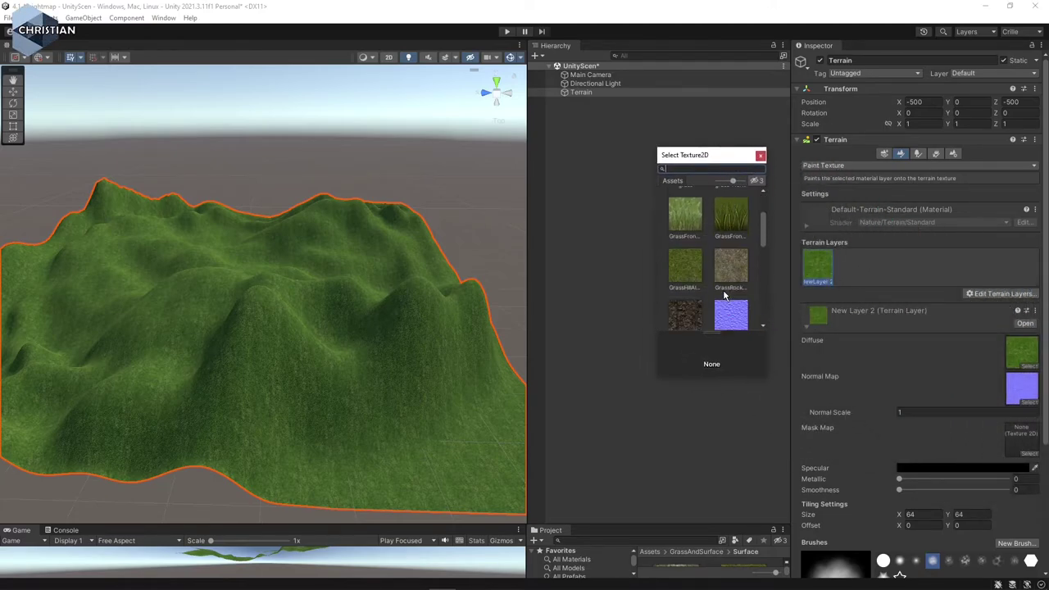
scroll(724, 295, "down", 2)
scroll(724, 295, "down", 1)
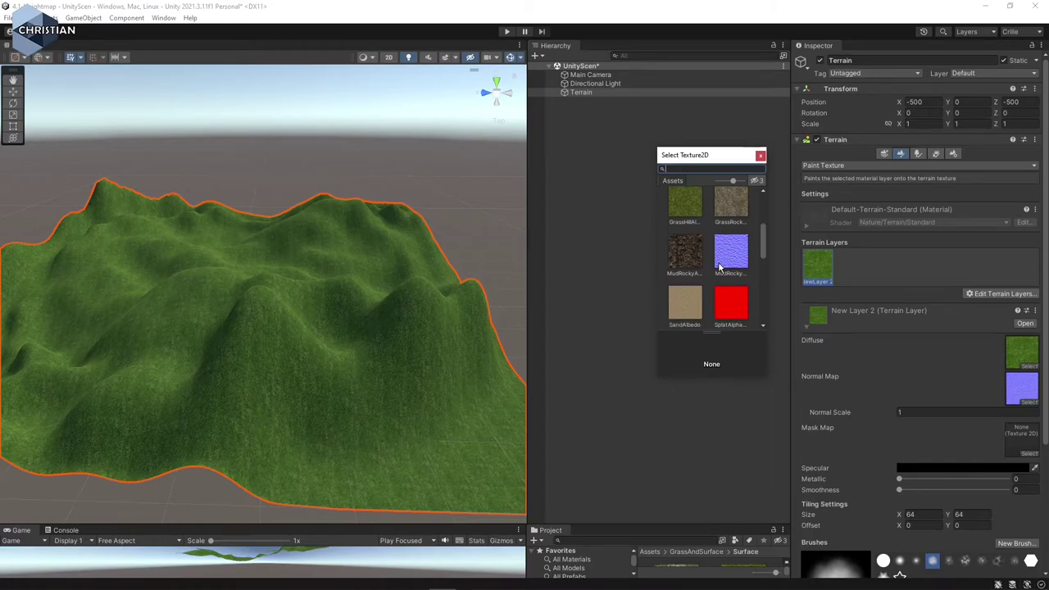
left_click(740, 205)
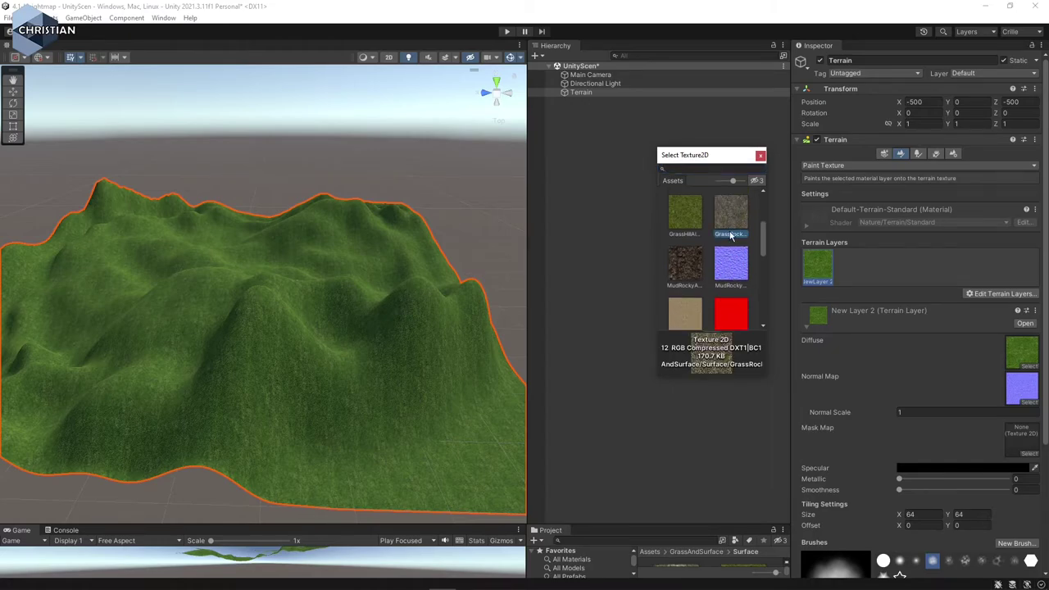
double_click(733, 215)
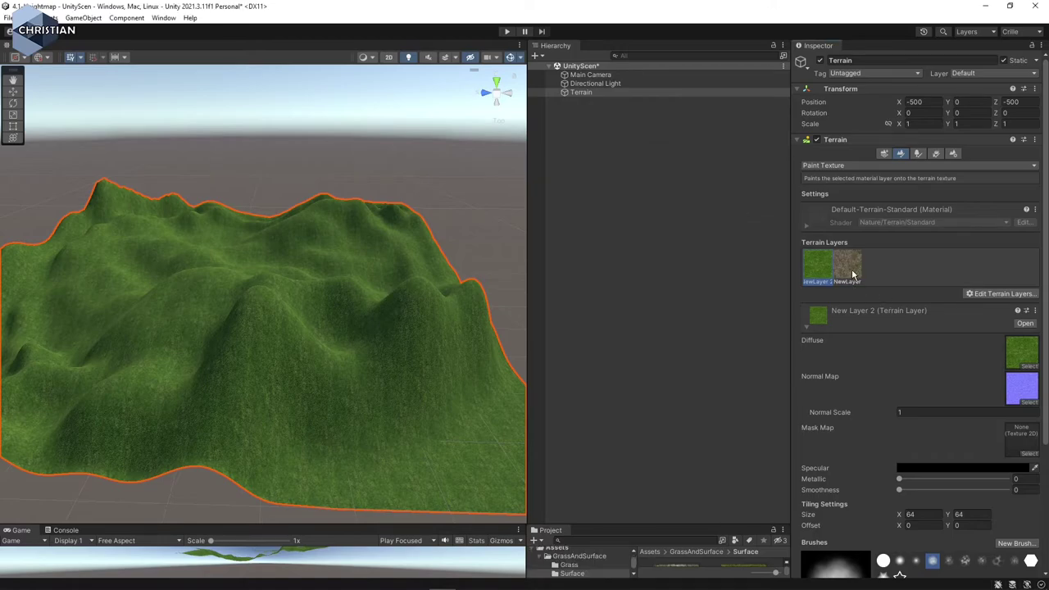
left_click(852, 276)
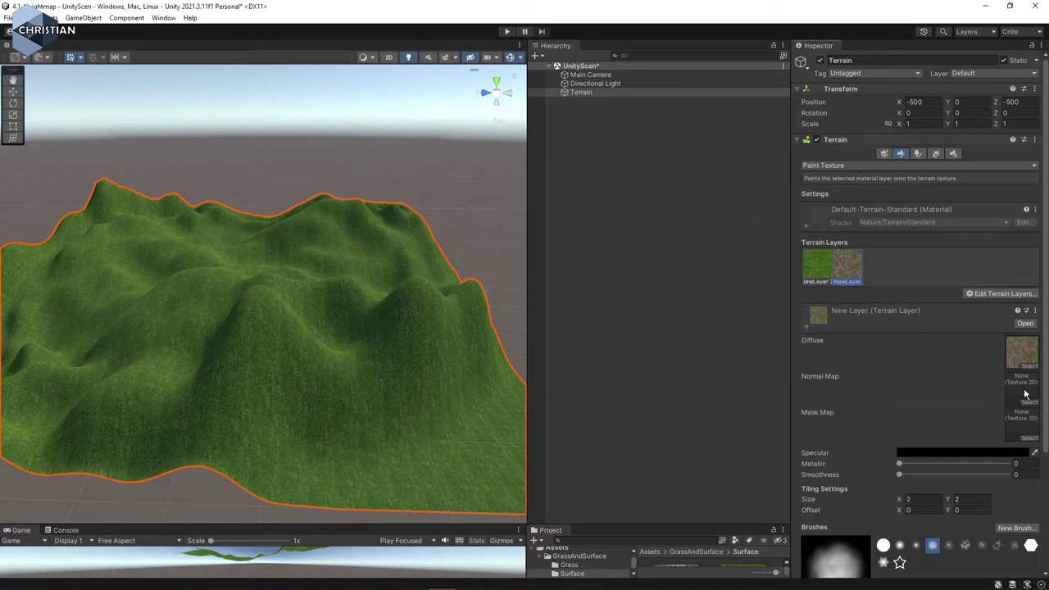
Step: Assign MudRockyNormals from Assets/Surface as the grass-rock layer's normal map
left_click_drag(698, 523, 700, 248)
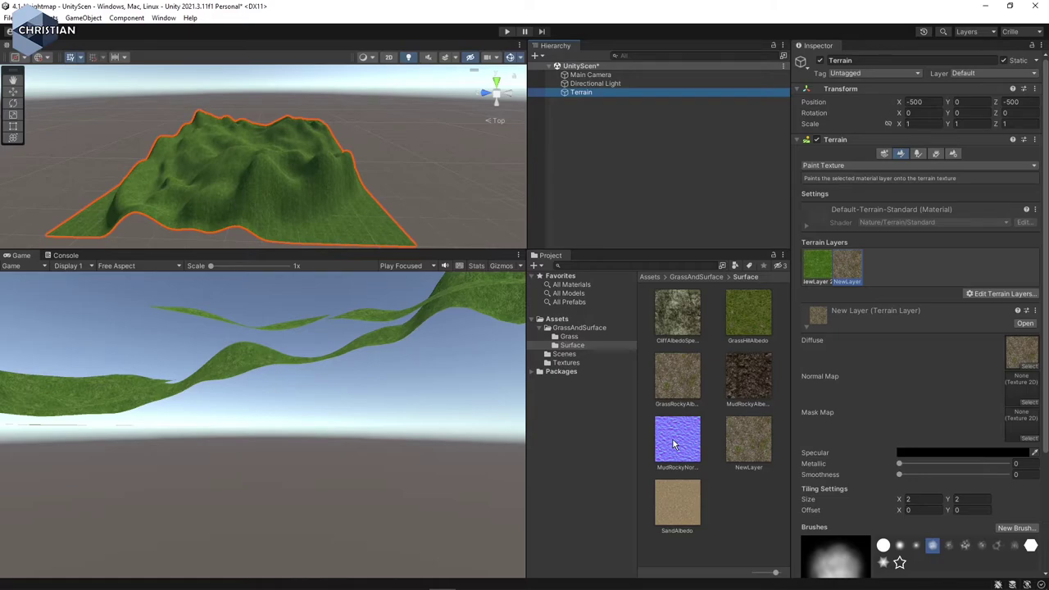
left_click_drag(673, 444, 1029, 394)
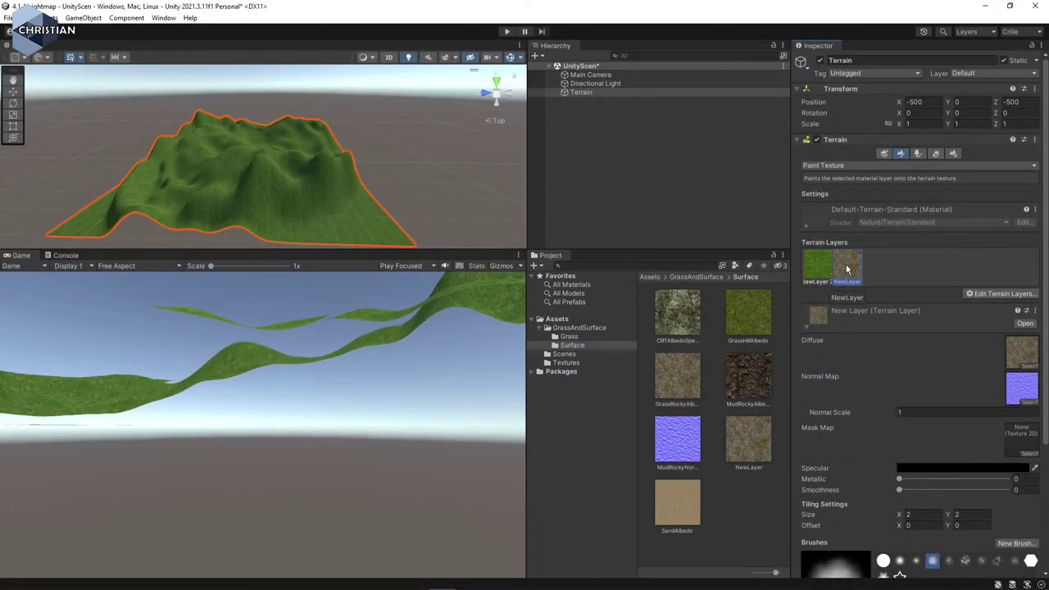
Step: Add a MudRockyAlbedo terrain layer using the MudRockyNormals normal map
left_click(999, 293)
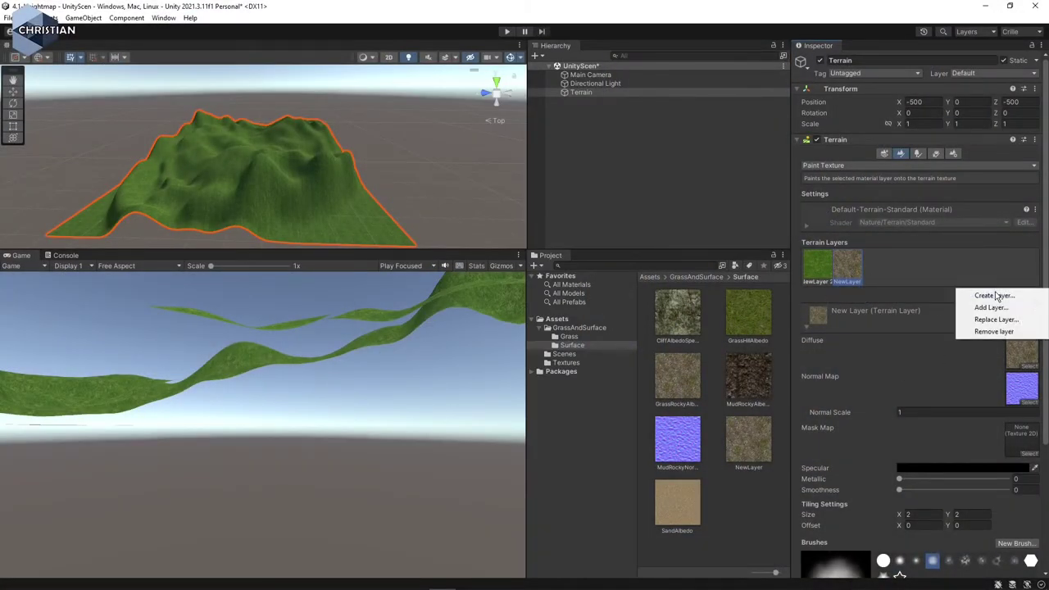
left_click(1001, 297)
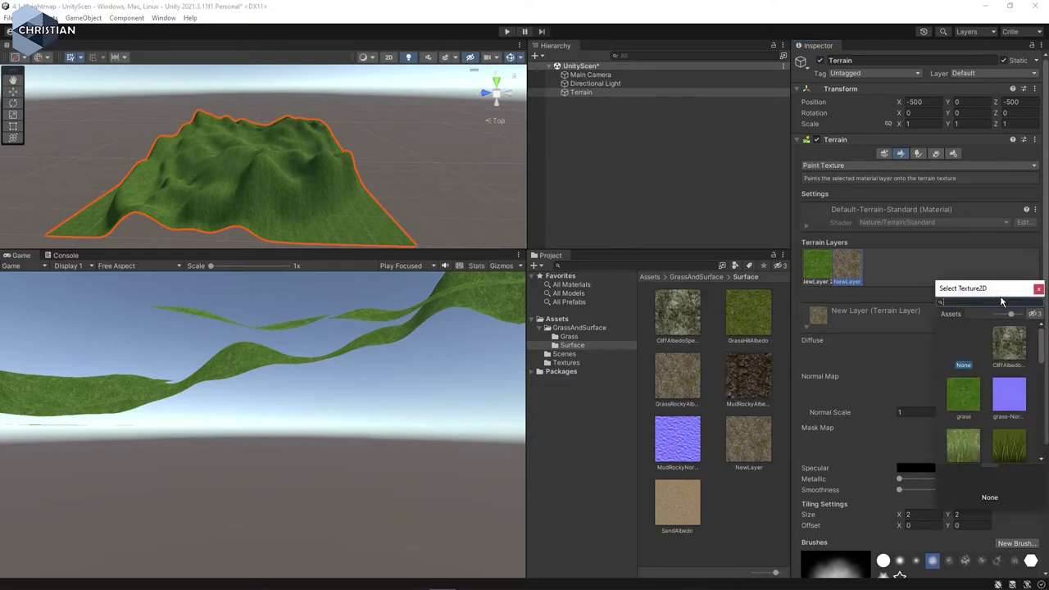
scroll(1014, 414, "down", 2)
scroll(1021, 417, "down", 2)
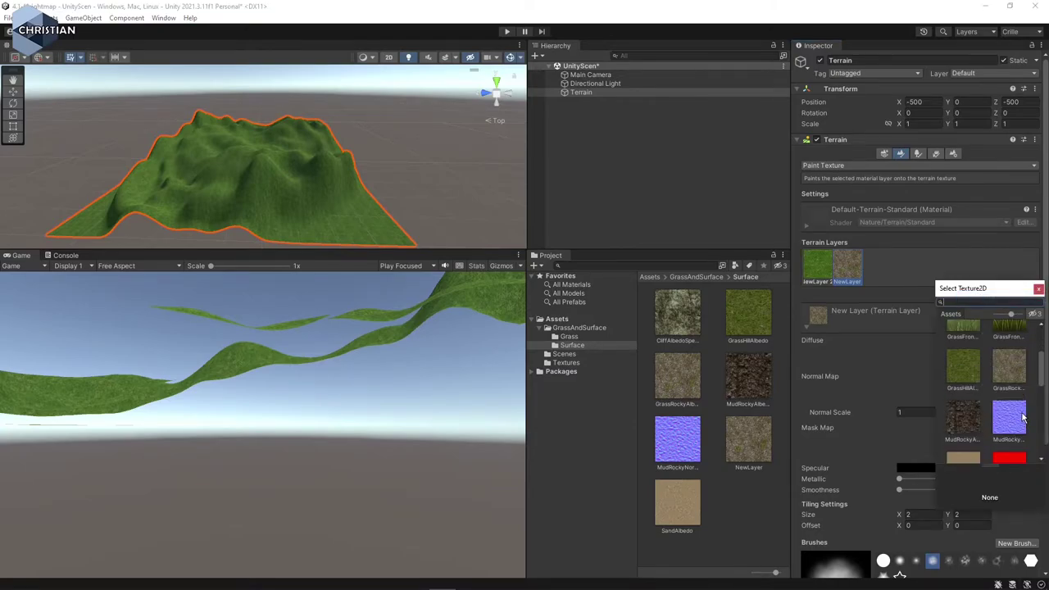
left_click(967, 423)
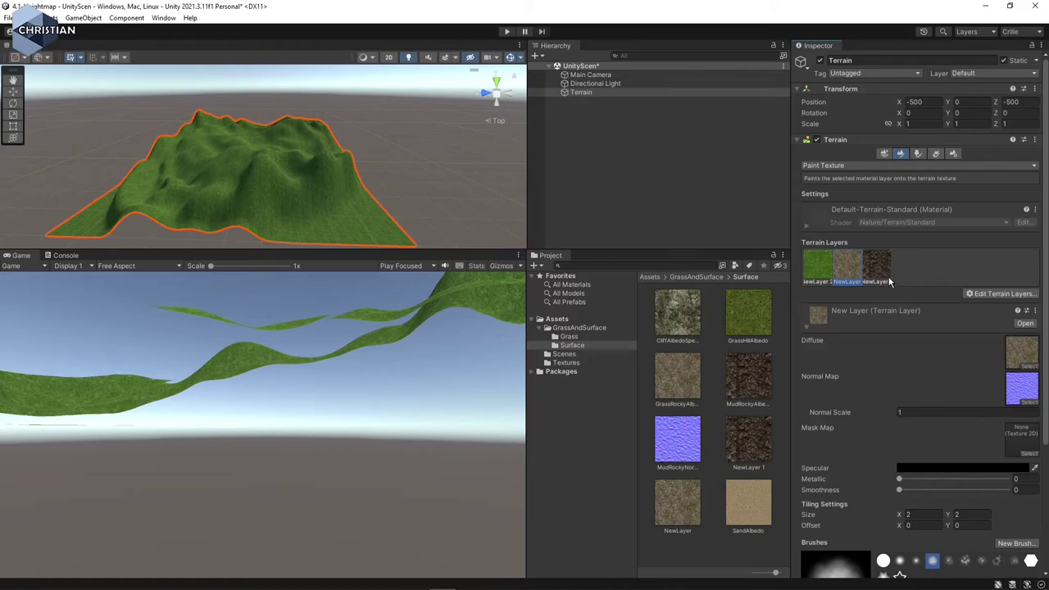
left_click(883, 278)
left_click_drag(677, 449, 1023, 396)
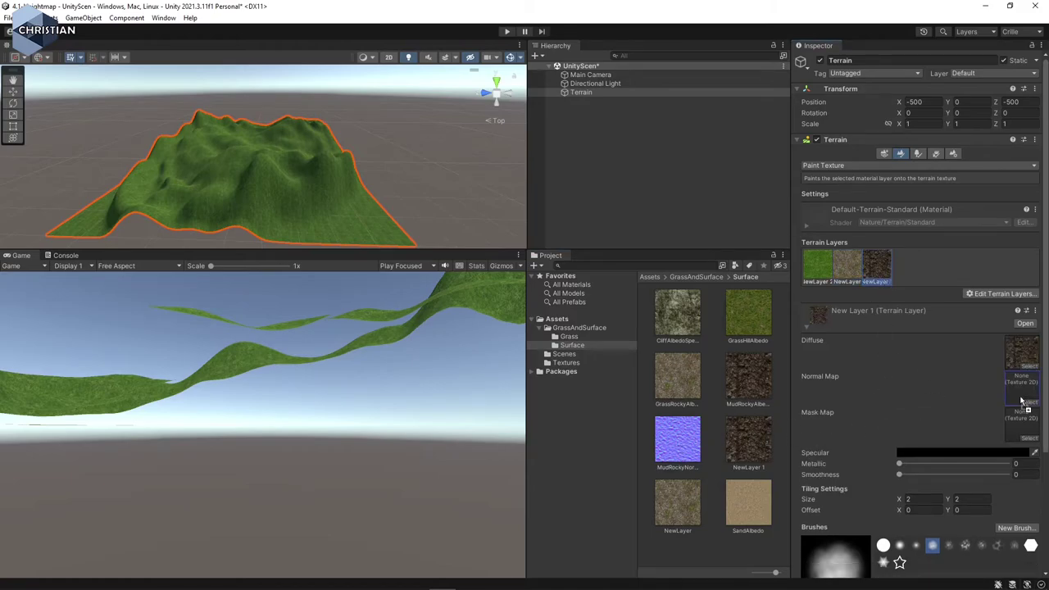
left_click(825, 265)
left_click(842, 270)
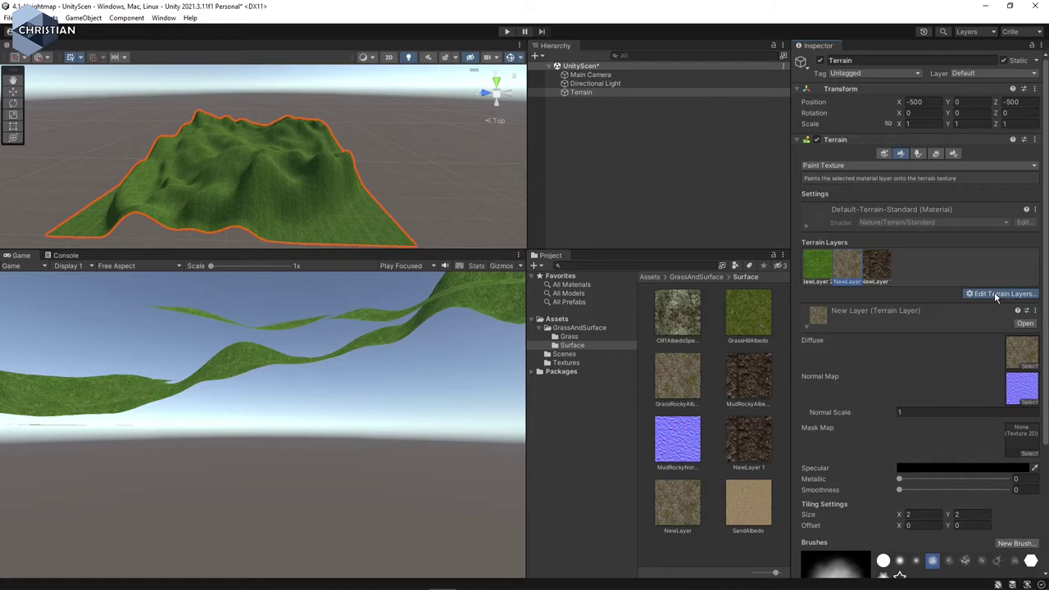
Step: Add a SandAlbedo terrain layer, also with the MudRockyNormals normal map
left_click(994, 292)
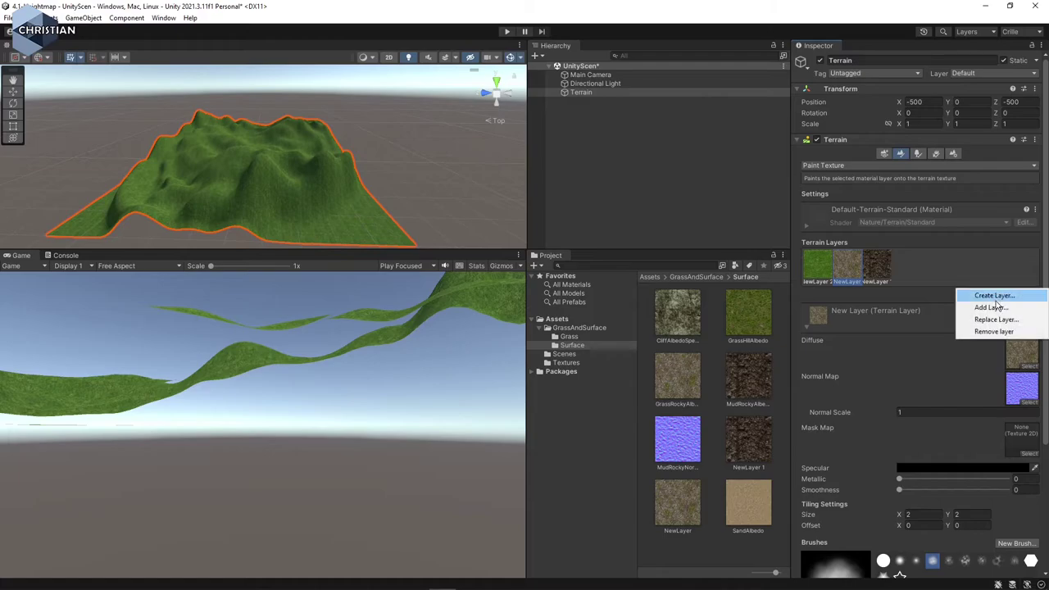
left_click(994, 295)
scroll(1017, 398, "down", 3)
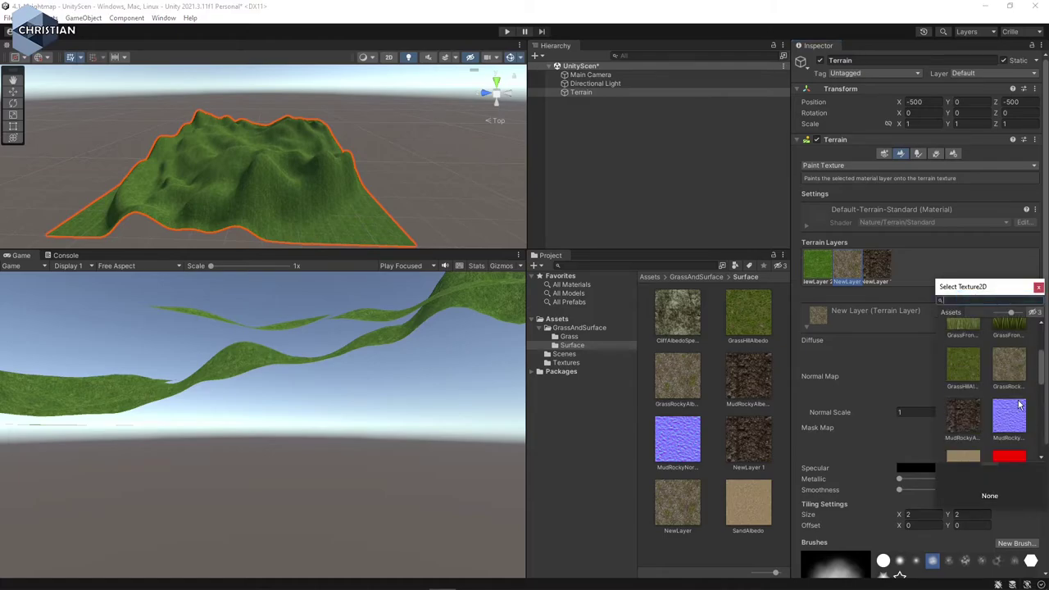
scroll(1018, 405, "down", 1)
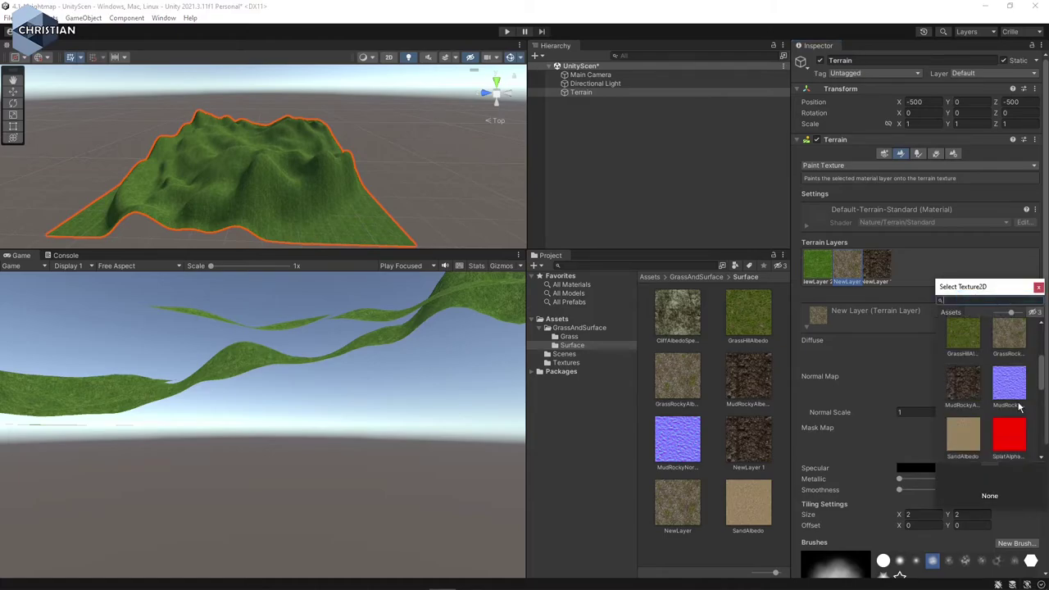
double_click(971, 439)
left_click(909, 269)
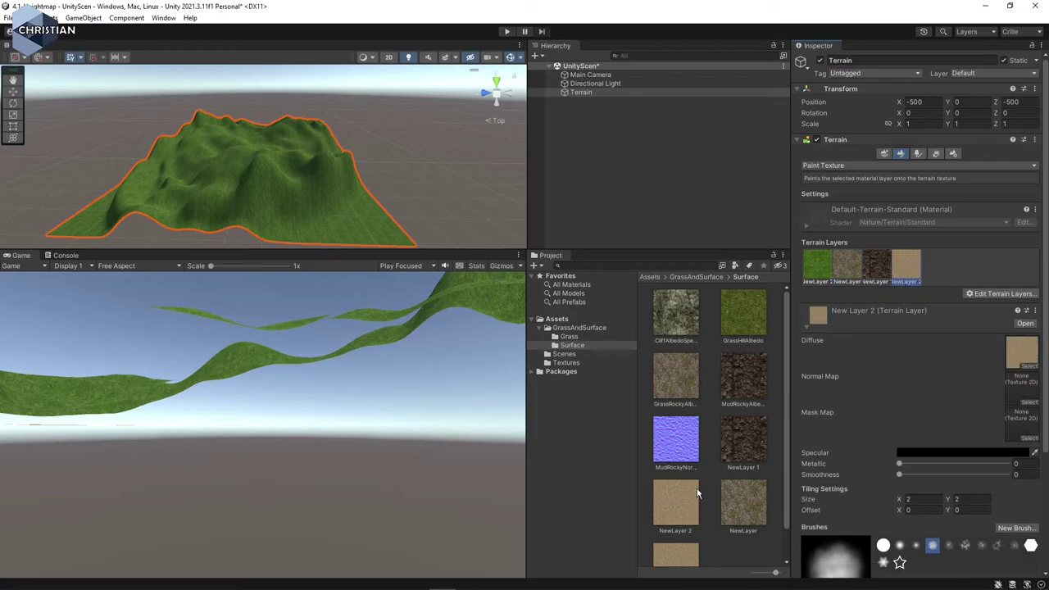
left_click_drag(683, 427, 1012, 395)
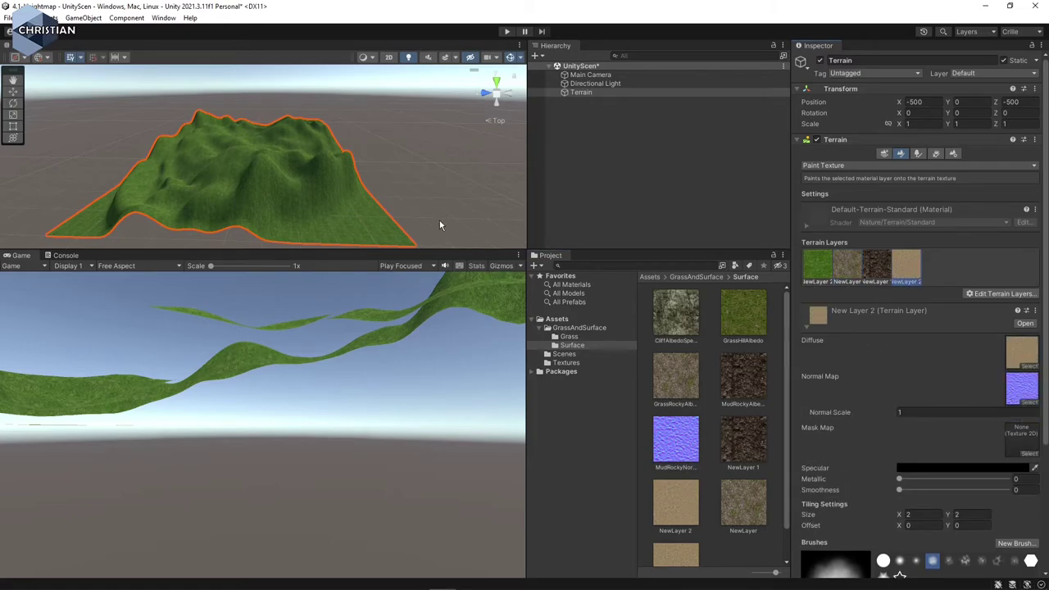
Step: Select the dark mud-rock layer (NewLayer 1) and set the brush to size 73, opacity 53.1
scroll(262, 164, "down", 3)
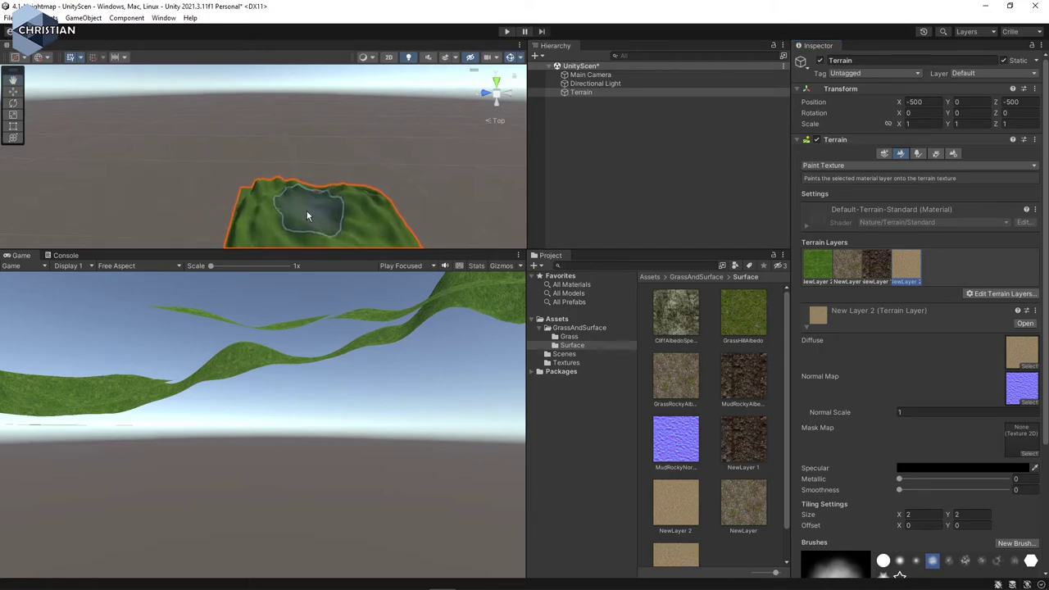
scroll(307, 213, "up", 2)
left_click_drag(321, 250, 347, 558)
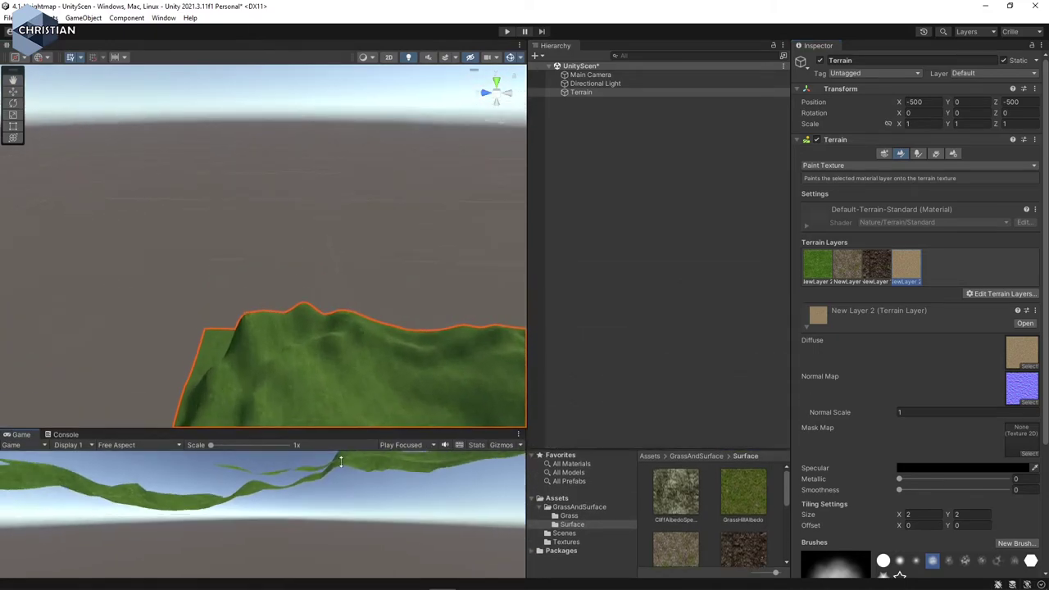
scroll(293, 281, "up", 3)
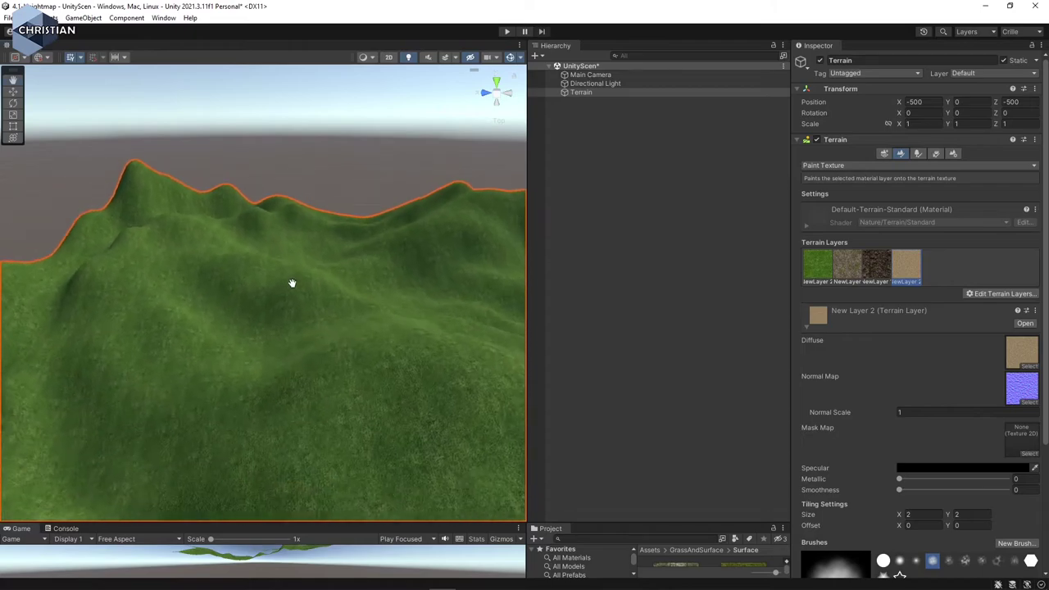
scroll(300, 282, "down", 3)
scroll(283, 270, "down", 3)
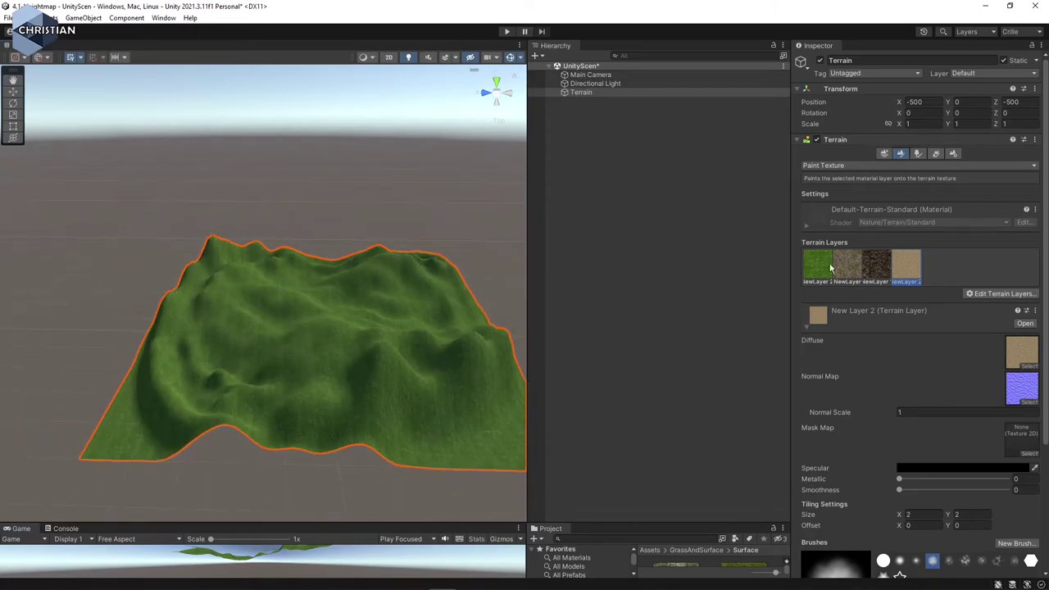
left_click(874, 267)
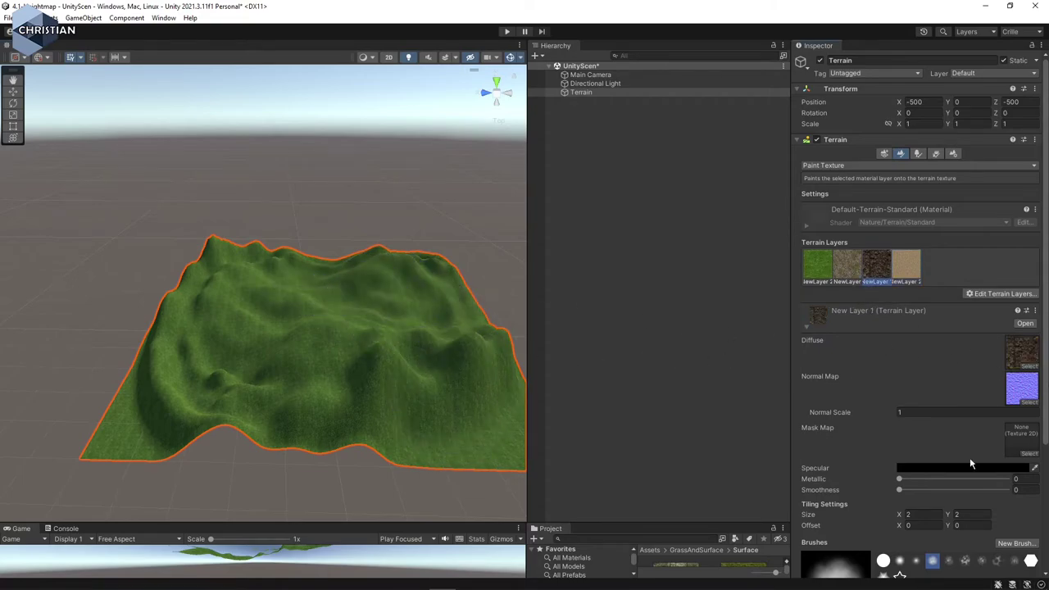
scroll(885, 484, "down", 2)
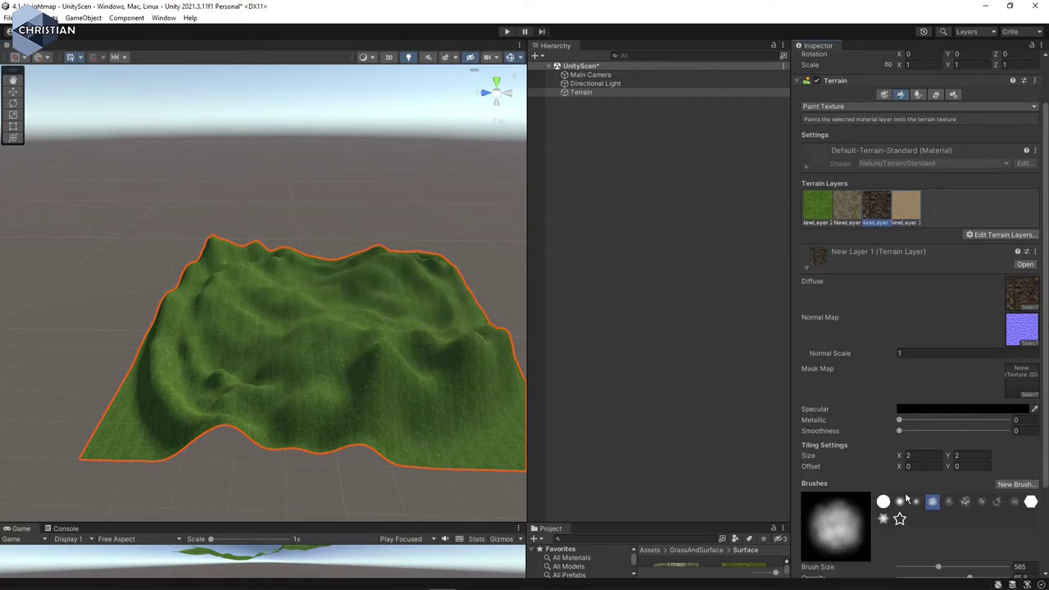
scroll(929, 397, "down", 2)
scroll(900, 408, "down", 1)
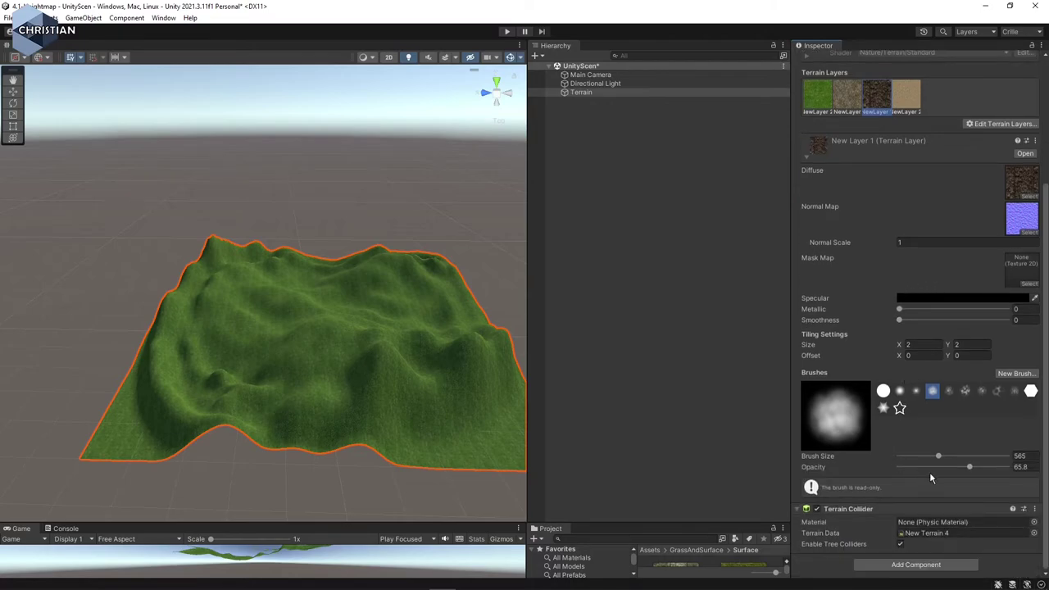
left_click_drag(938, 455, 910, 456)
Step: Paint dark rock patches on the terrain and up the left slope and ridge
left_click(456, 351)
left_click(378, 361)
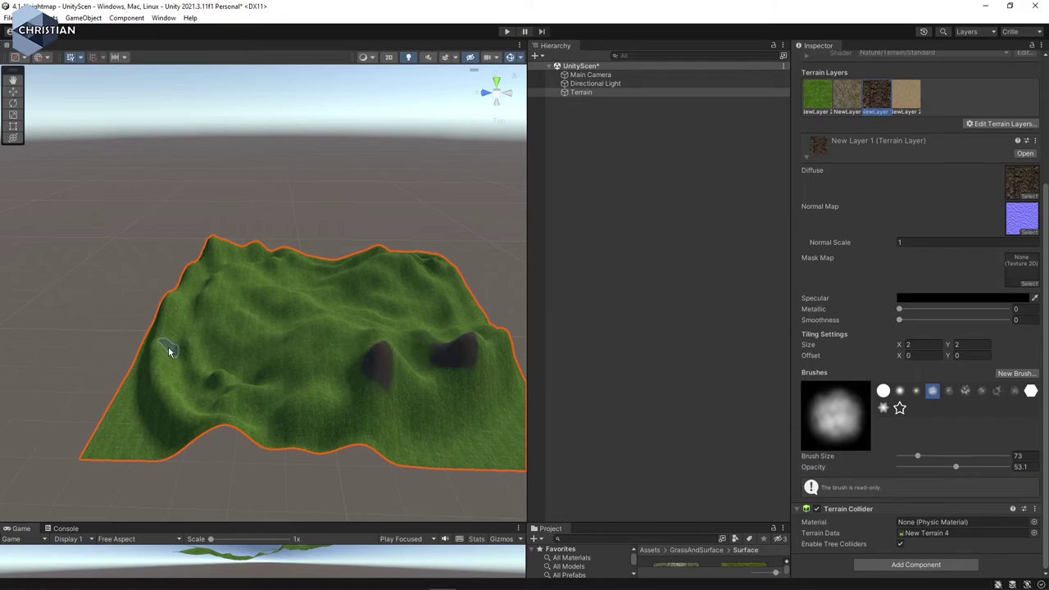
left_click_drag(162, 384, 219, 419)
left_click_drag(156, 372, 212, 249)
left_click(275, 249)
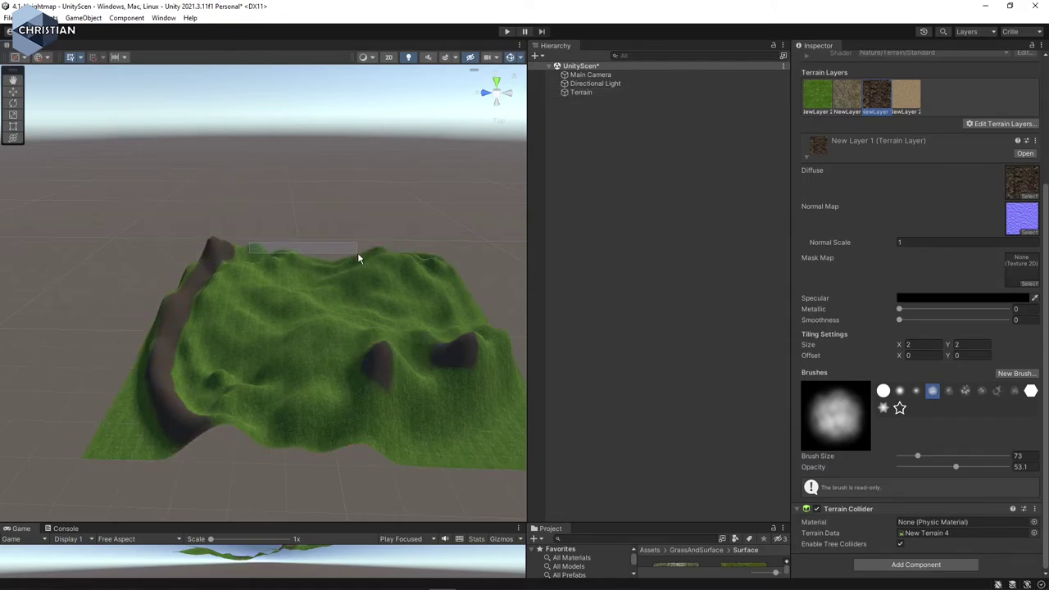
left_click(333, 276)
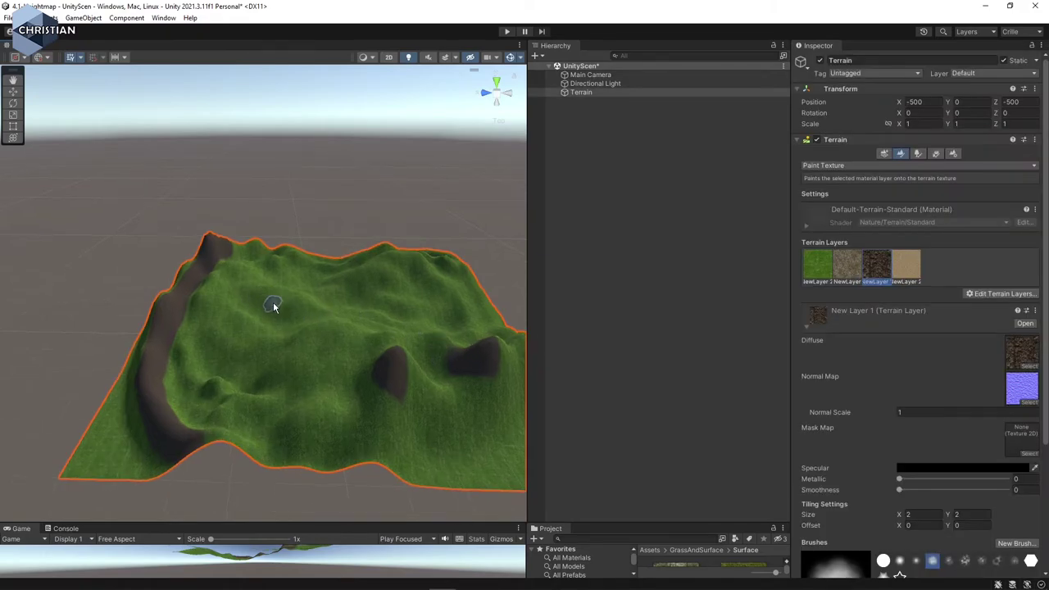
middle_click_drag(275, 306, 271, 380)
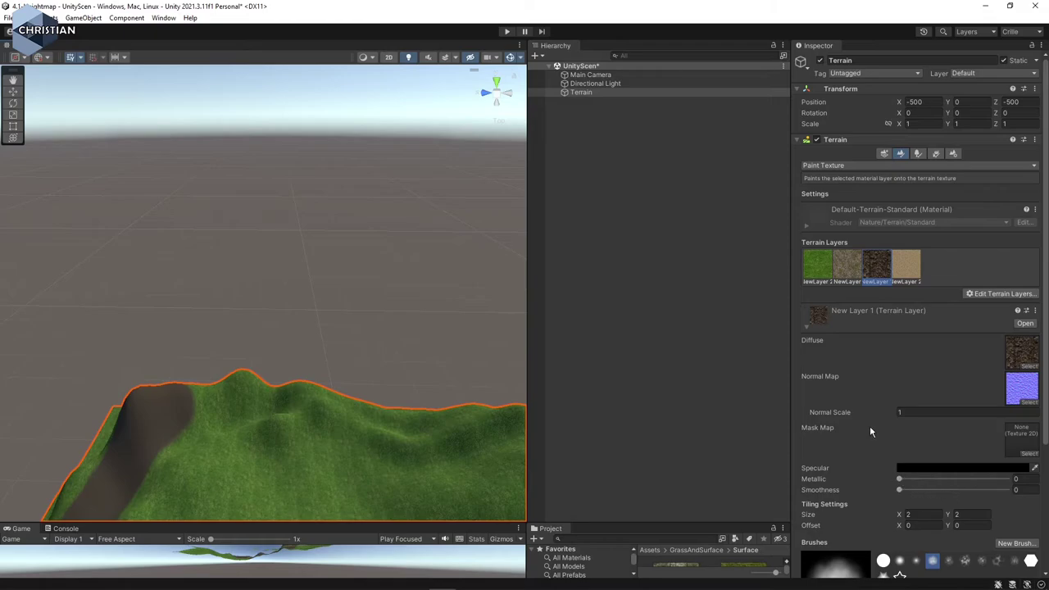
scroll(870, 431, "down", 5)
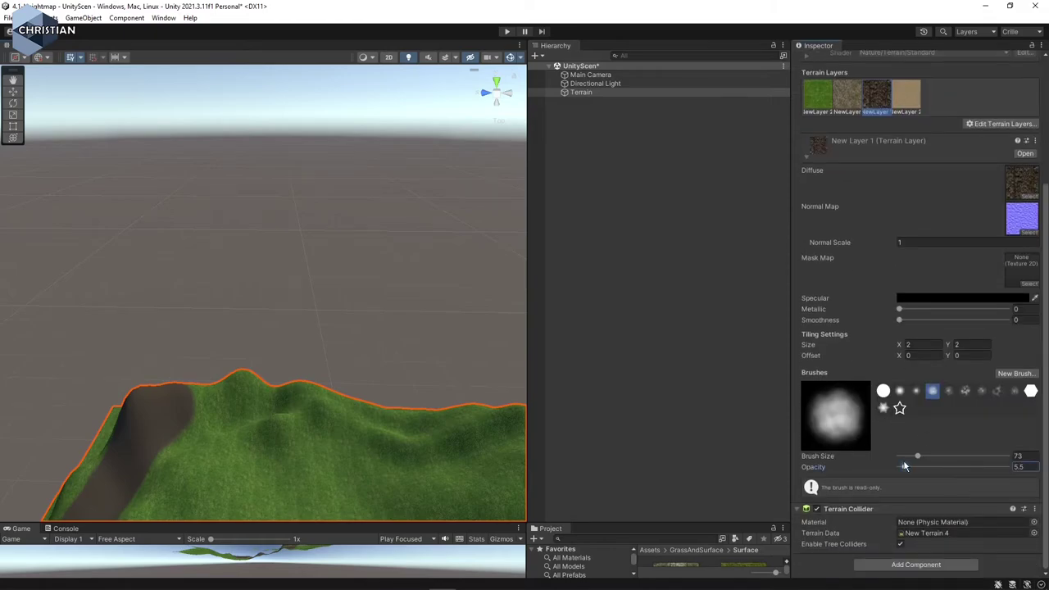
Step: Paint more rock along the ridges and down the hill slopes
left_click_drag(182, 411, 293, 390)
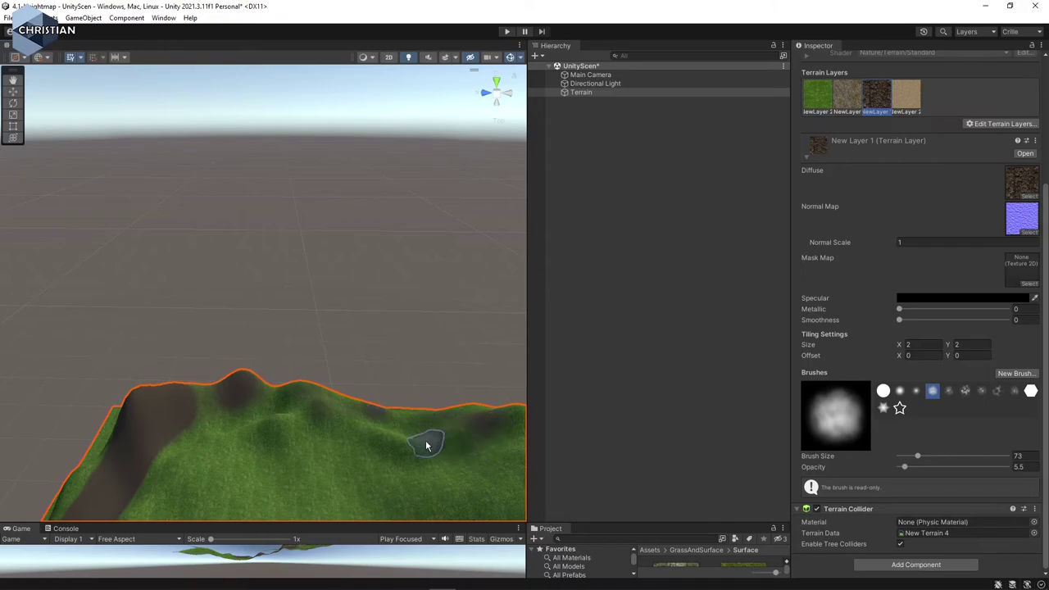
scroll(438, 443, "up", 2)
scroll(410, 418, "up", 2)
scroll(363, 386, "up", 1)
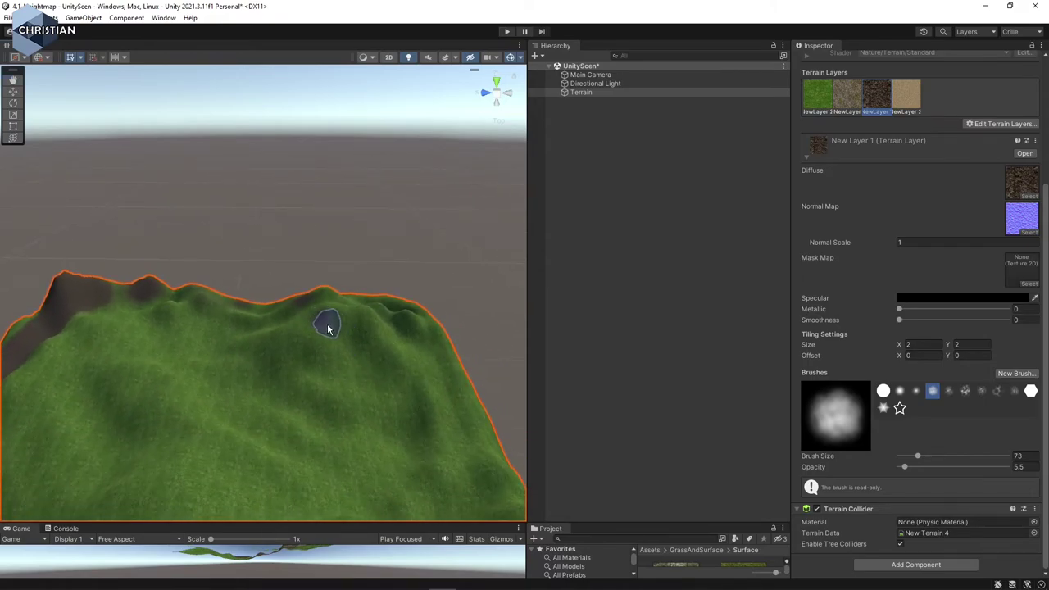
left_click_drag(329, 329, 387, 311)
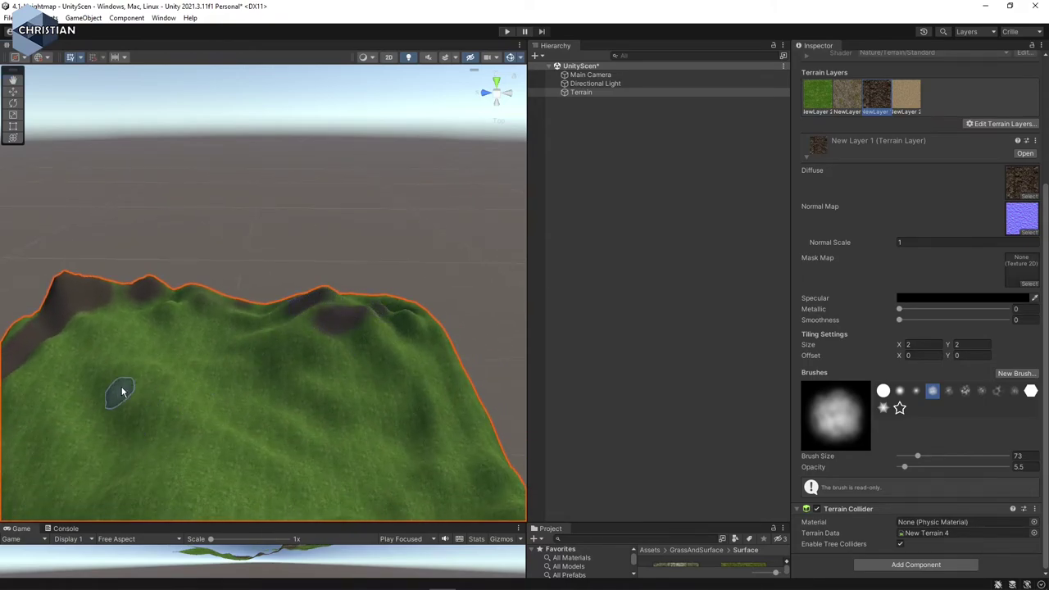
left_click_drag(160, 403, 141, 400)
scroll(235, 394, "up", 3)
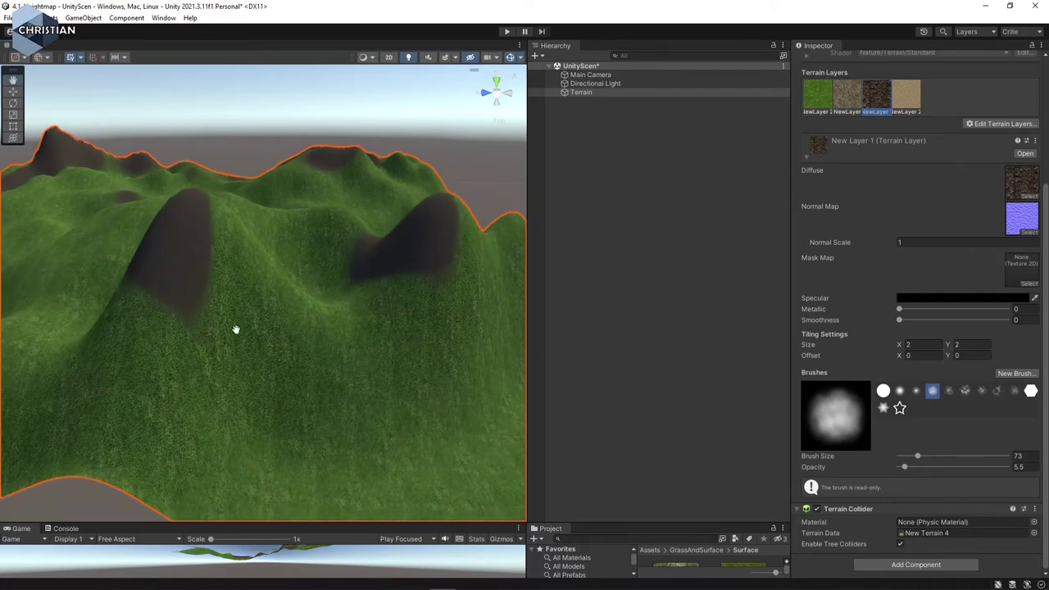
mouse_move(276, 367)
left_mouse_down()
mouse_move(347, 327)
mouse_move(335, 315)
left_mouse_up()
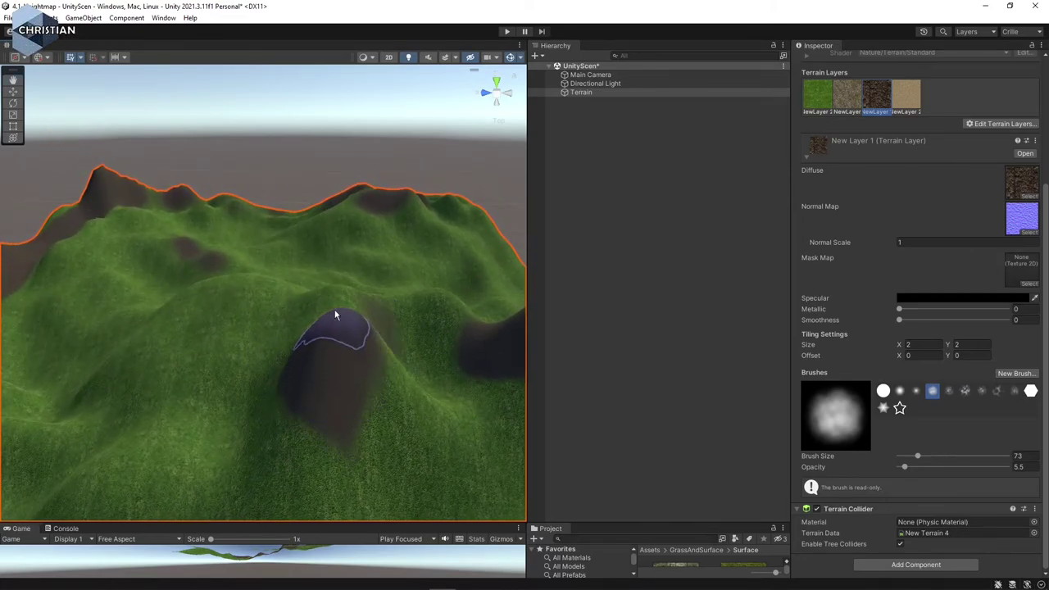
mouse_move(264, 289)
left_mouse_down()
mouse_move(210, 327)
mouse_move(298, 321)
mouse_move(266, 335)
mouse_move(201, 281)
mouse_move(316, 347)
left_mouse_up()
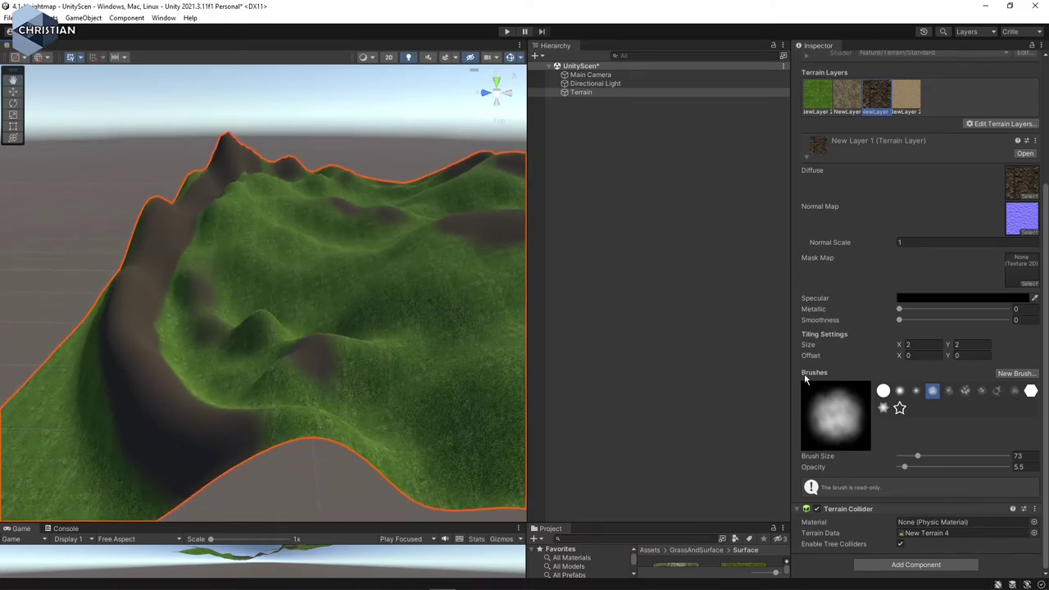
Step: Switch to the brownish grass-rock layer and blend it into the crater at size 175, opacity 3.5
left_click(838, 100)
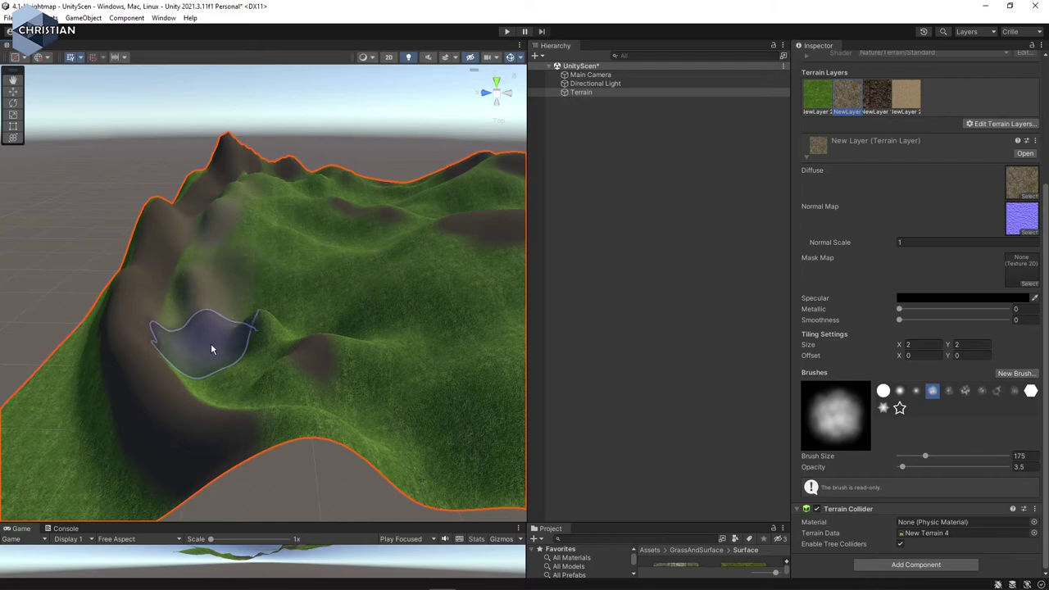
left_click_drag(210, 348, 273, 399)
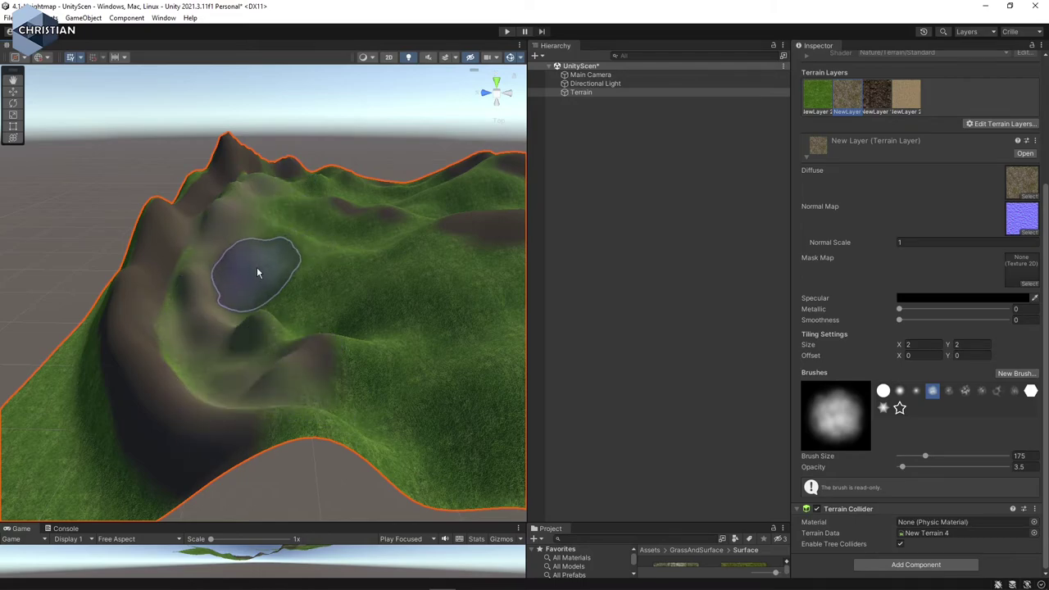
left_click_drag(496, 281, 240, 288, "alt")
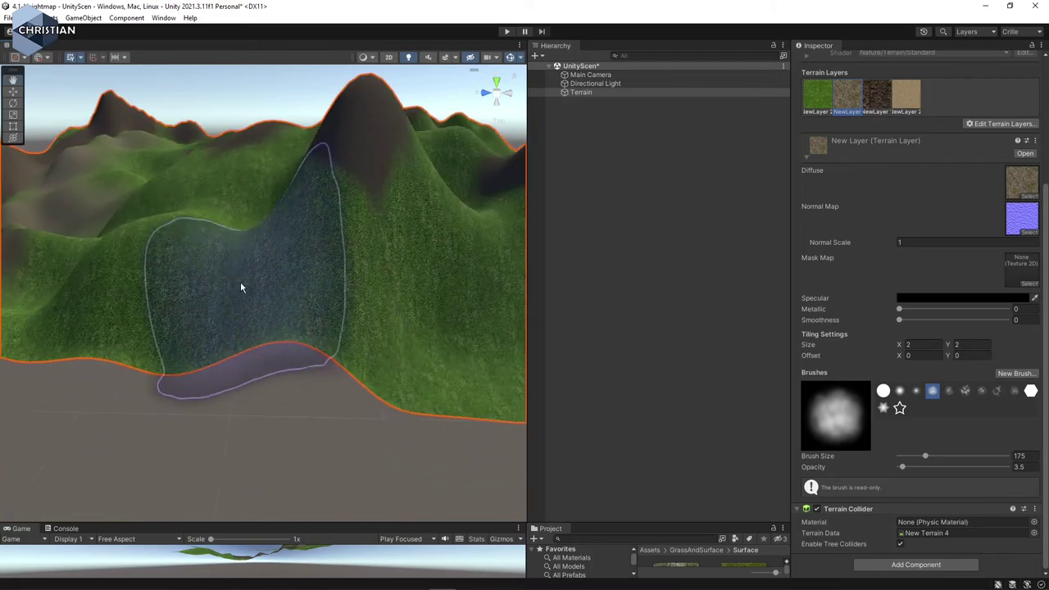
mouse_move(238, 227)
left_mouse_down("alt")
mouse_move(323, 266)
mouse_move(393, 278)
mouse_move(235, 297)
mouse_move(333, 286)
mouse_move(309, 294)
mouse_move(263, 281)
mouse_move(323, 304)
left_mouse_up("alt")
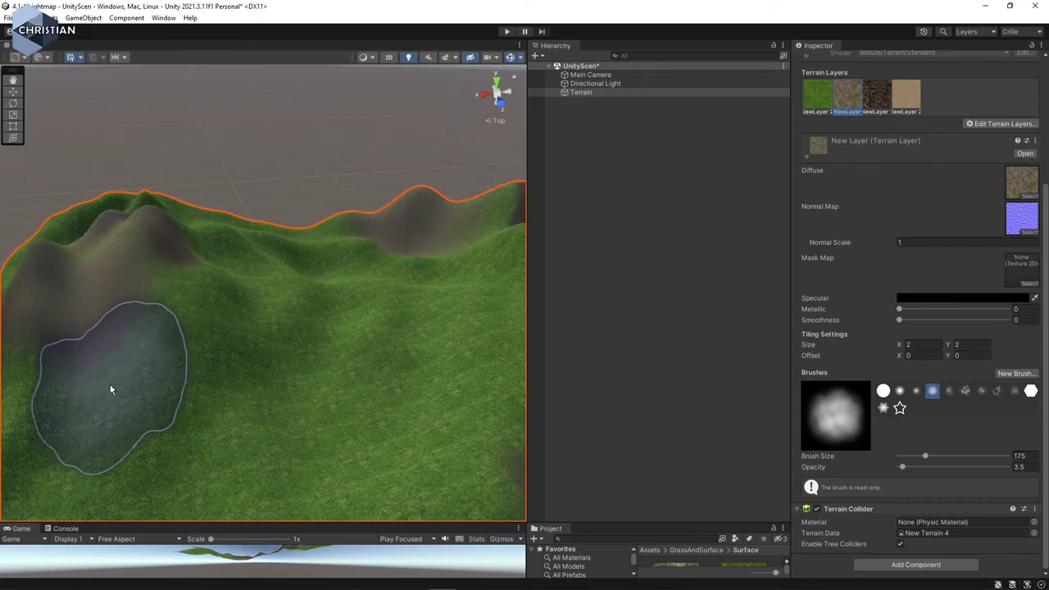
scroll(156, 339, "up", 5)
mouse_move(161, 344)
left_mouse_down("alt")
mouse_move(303, 294)
mouse_move(343, 267)
left_mouse_up("alt")
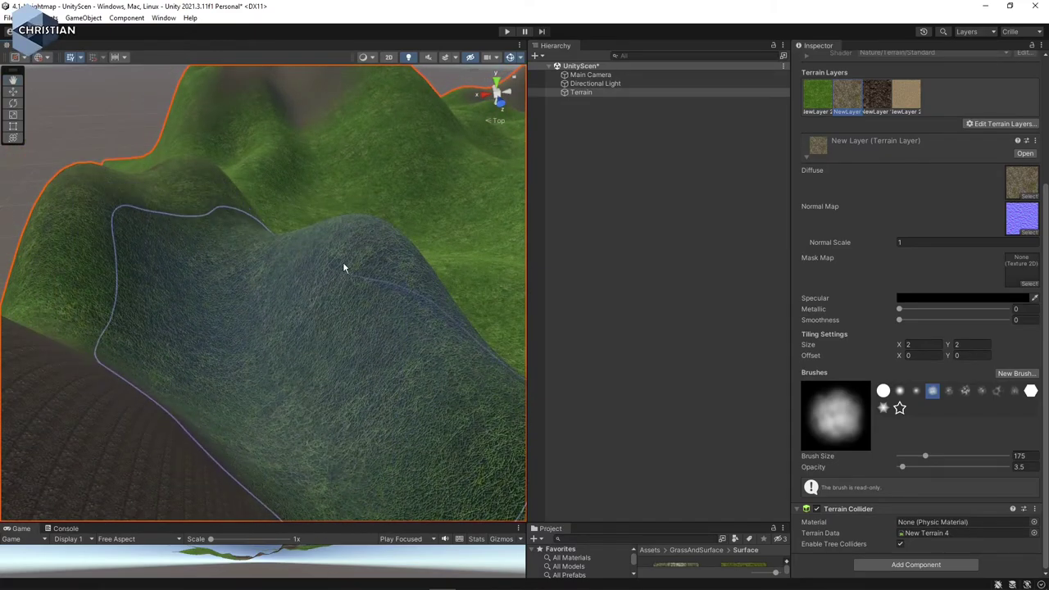
scroll(342, 267, "down", 5)
scroll(346, 274, "up", 8)
scroll(342, 274, "down", 2)
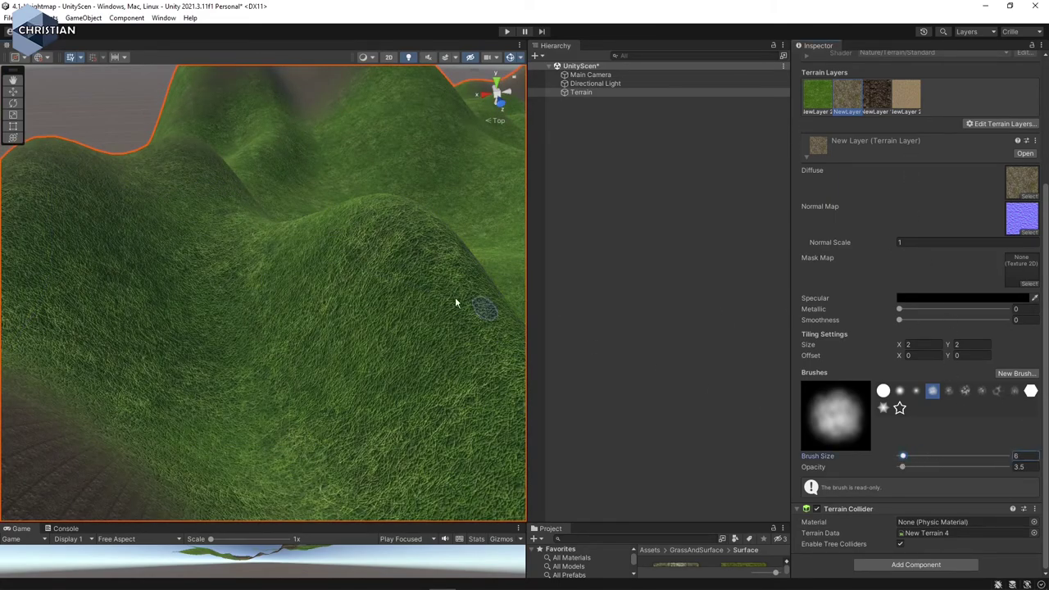
Step: Raise opacity to about 15.9 and paint brown rock patches on the central and left hills
left_click_drag(382, 229, 400, 245)
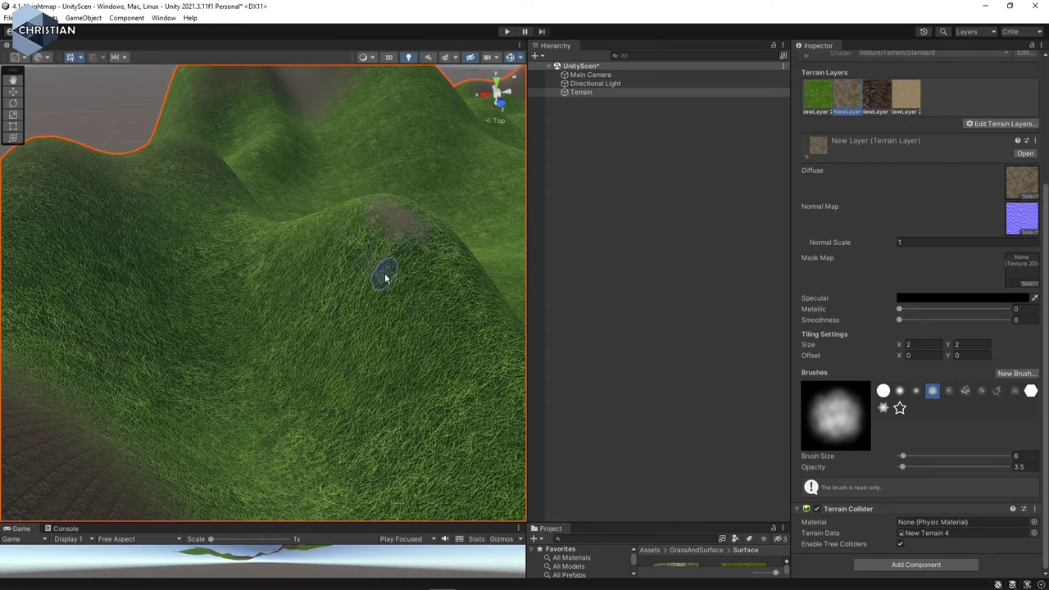
left_click_drag(385, 279, 343, 251)
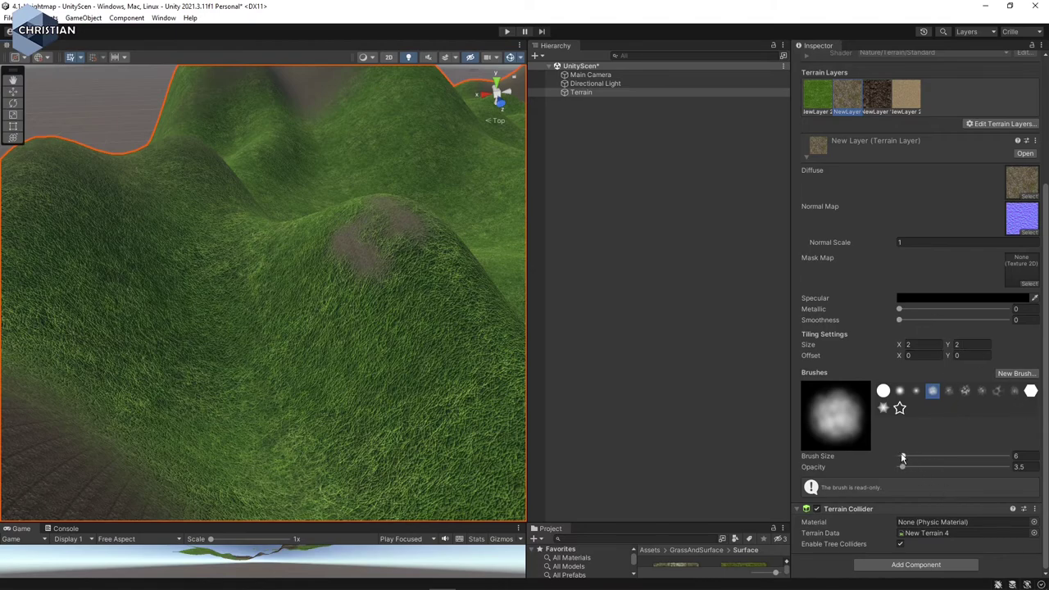
left_click_drag(902, 467, 915, 466)
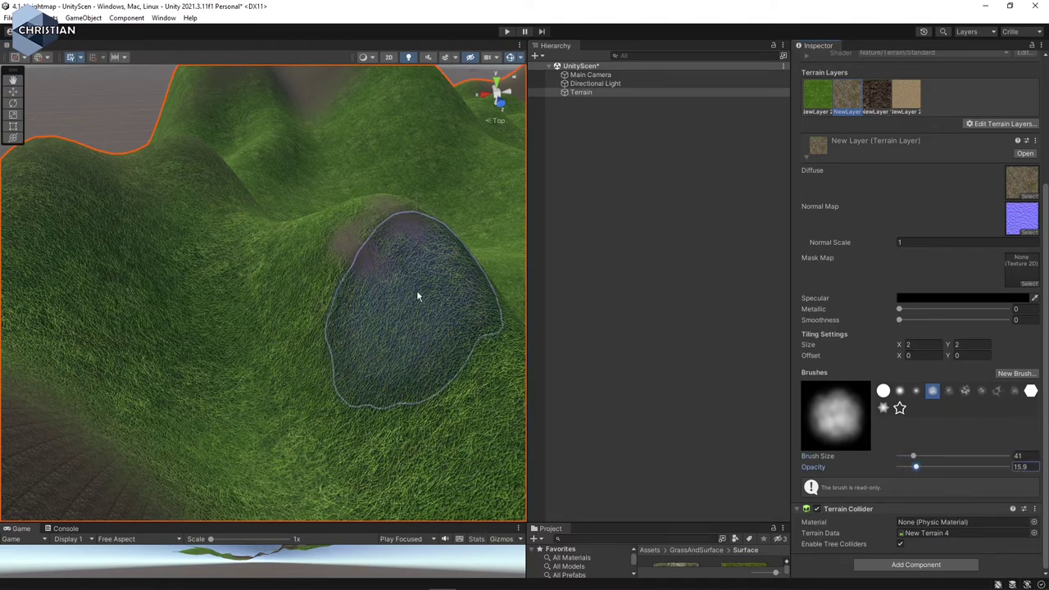
left_click_drag(377, 260, 276, 231)
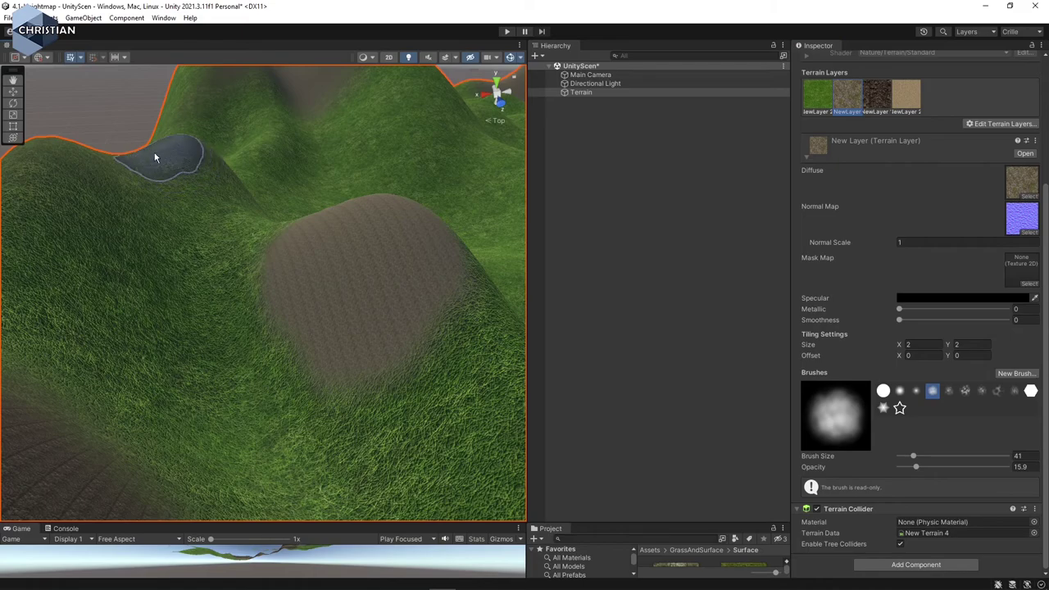
left_click_drag(155, 157, 11, 211)
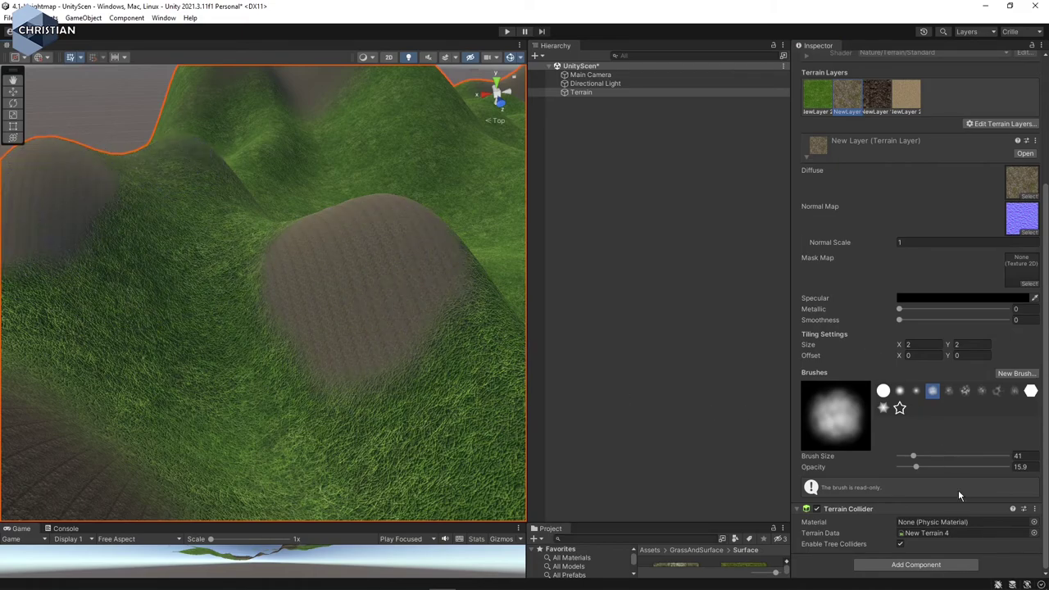
Step: Lower the brush opacity to about 5.8
left_click_drag(905, 469, 903, 467)
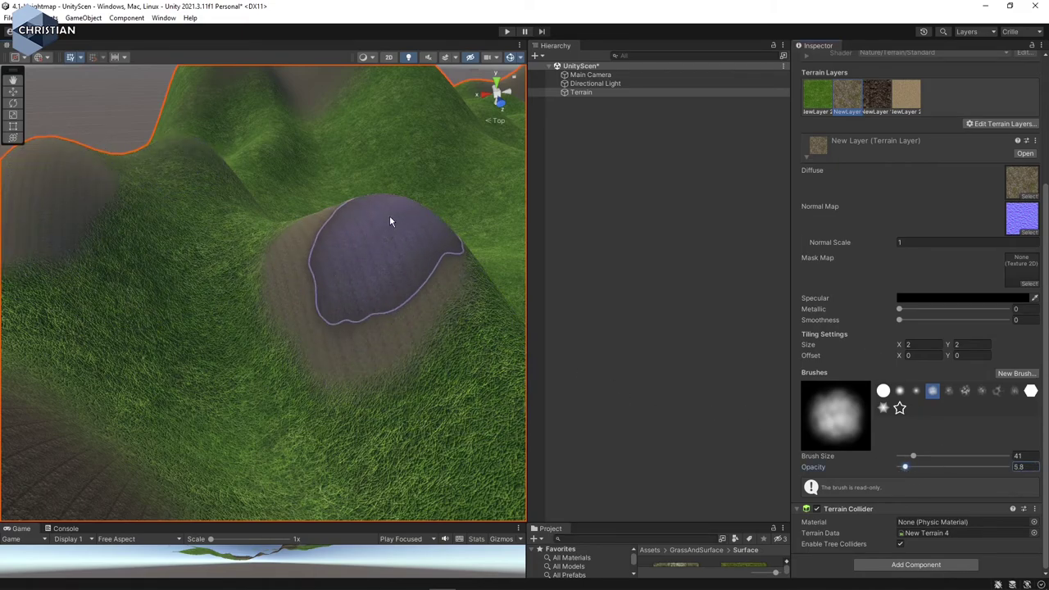
scroll(363, 241, "down", 4)
scroll(328, 258, "down", 3)
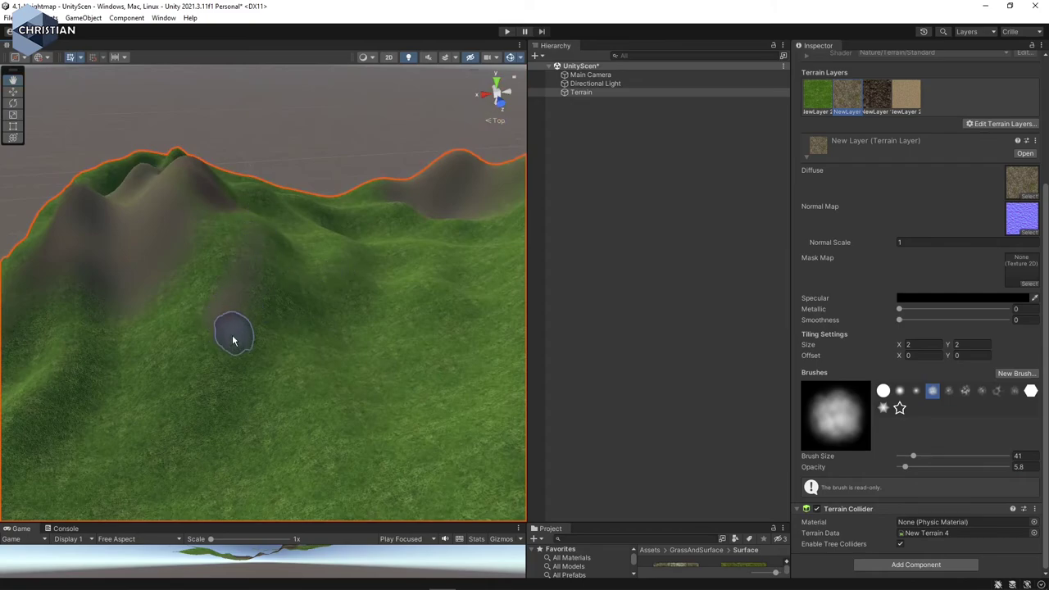
scroll(382, 316, "down", 3)
scroll(418, 336, "down", 3)
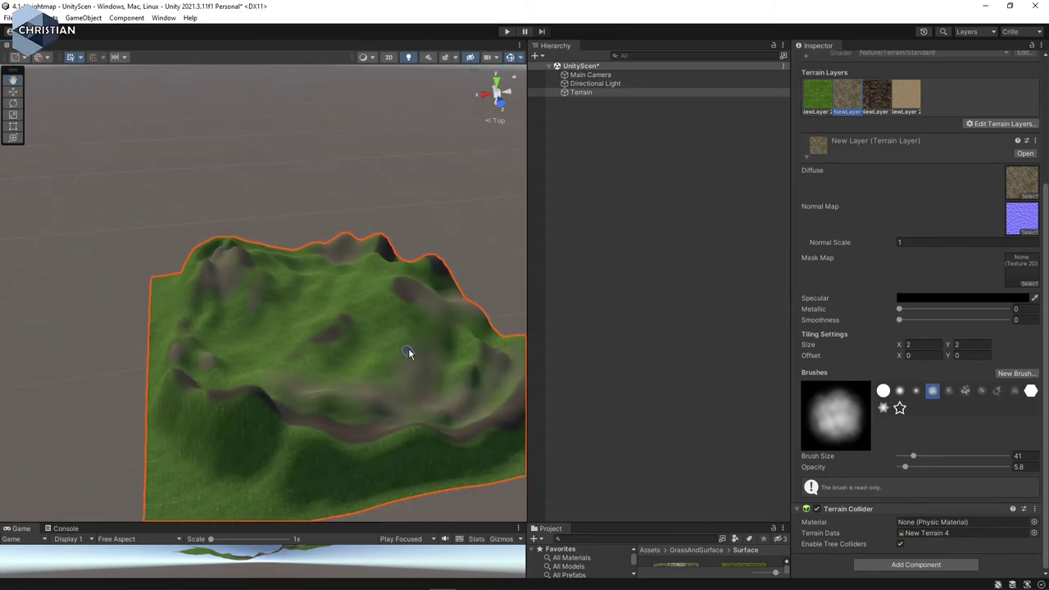
scroll(352, 358, "down", 2)
scroll(428, 368, "up", 4)
scroll(428, 368, "up", 2)
scroll(418, 378, "up", 2)
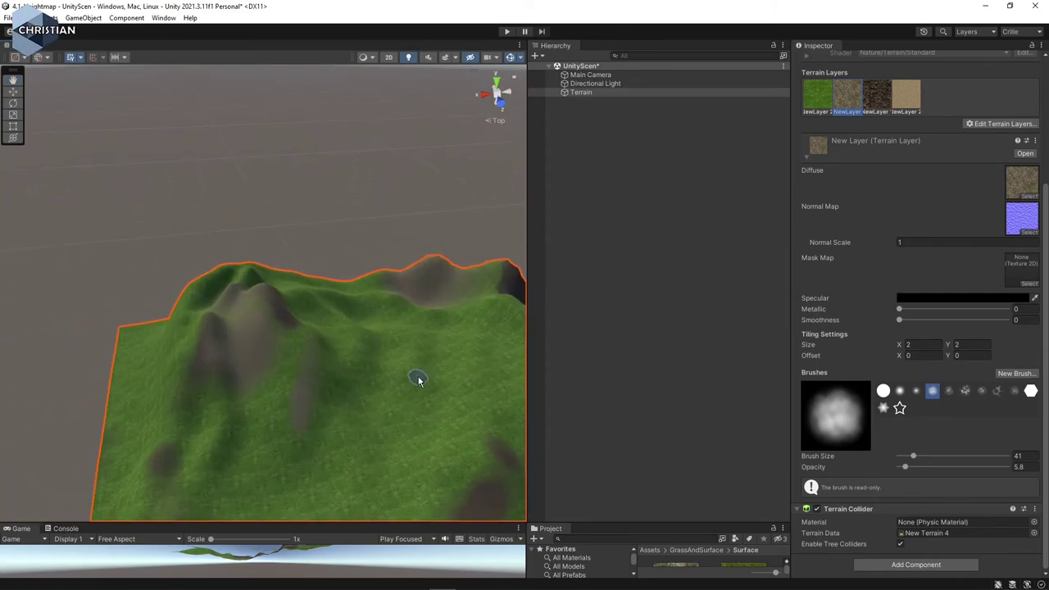
scroll(405, 426, "up", 3)
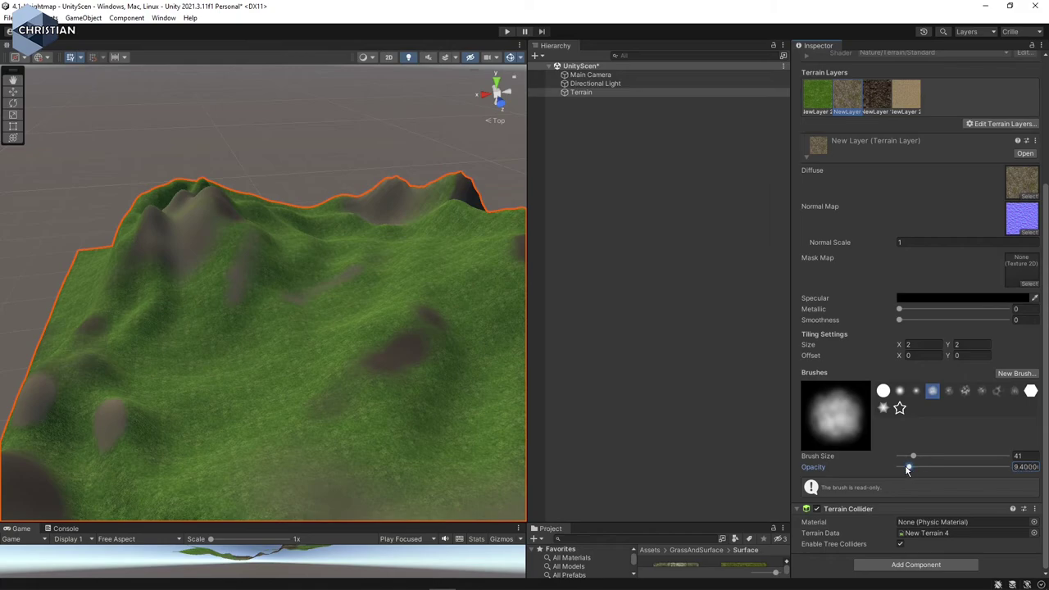
Step: Select the sandy New Layer 2 at brush size 85 and paint sand over the middle slope
left_click(909, 98)
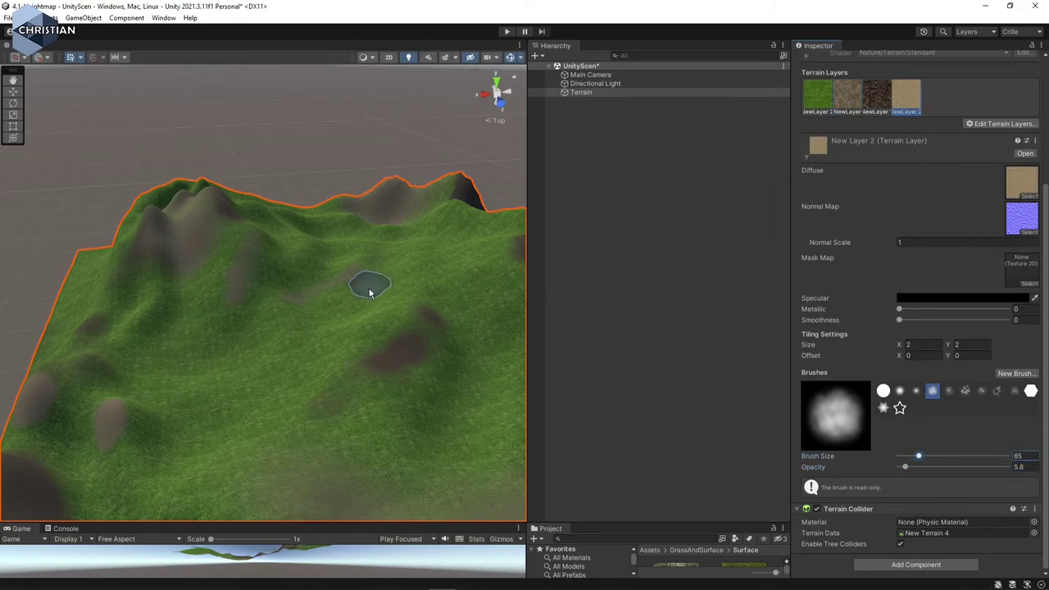
scroll(369, 293, "down", 5)
left_click_drag(416, 330, 405, 362, "alt")
scroll(276, 385, "up", 3)
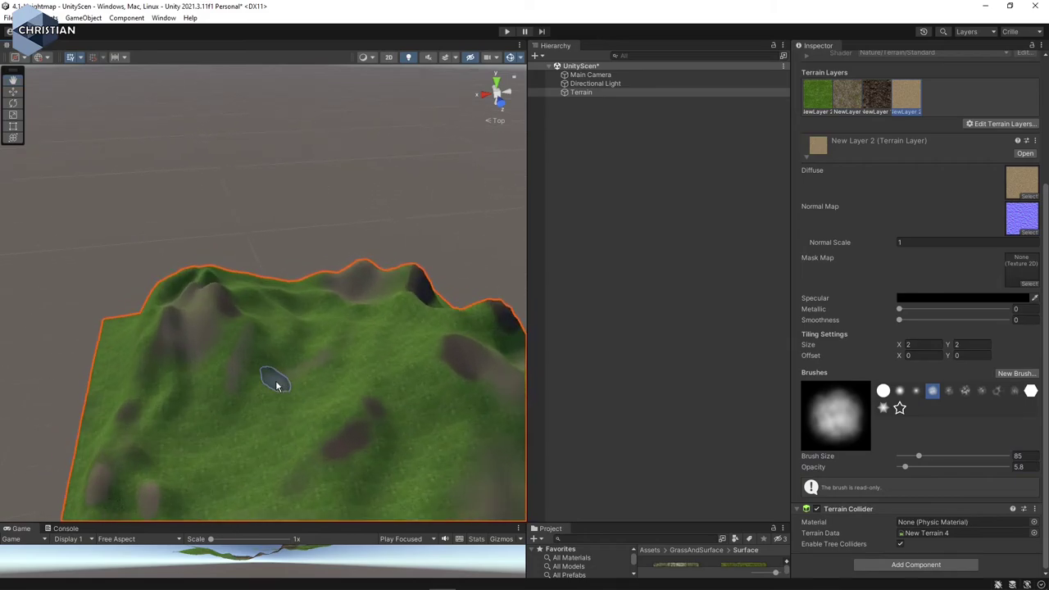
scroll(276, 385, "up", 2)
scroll(308, 381, "up", 2)
scroll(349, 336, "up", 2)
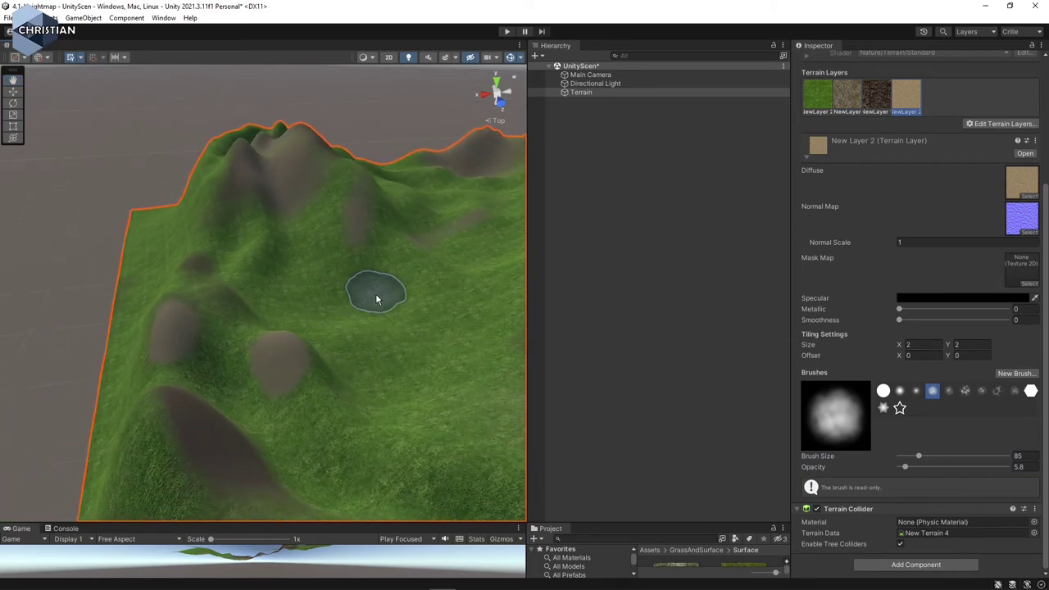
left_click_drag(346, 294, 365, 316)
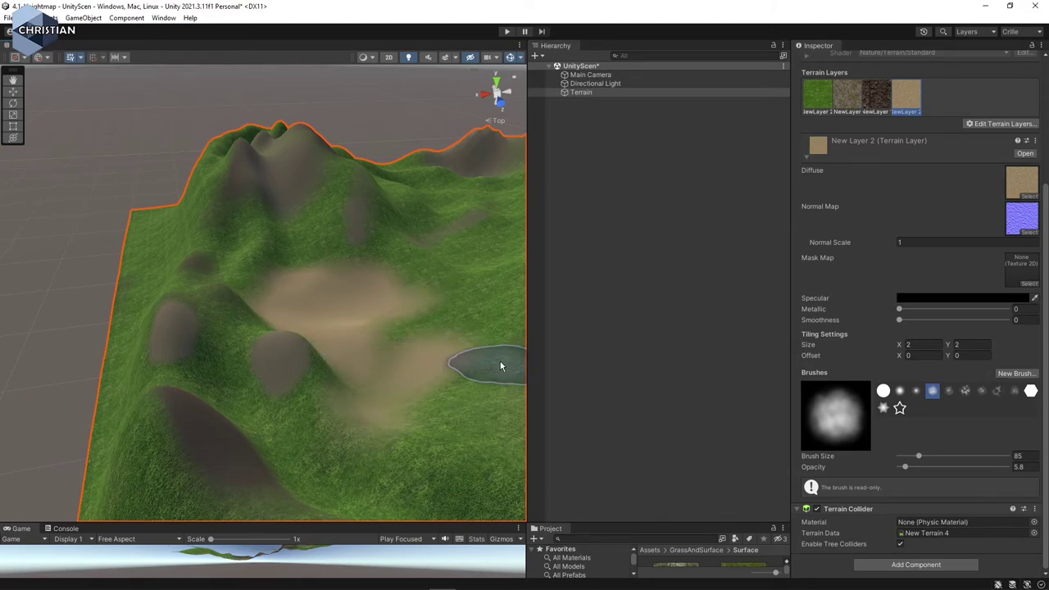
Step: Paint more sandy streaks across the right and lower slopes
scroll(426, 351, "up", 4)
middle_click_drag(426, 351, 422, 328)
left_click_drag(372, 282, 348, 352)
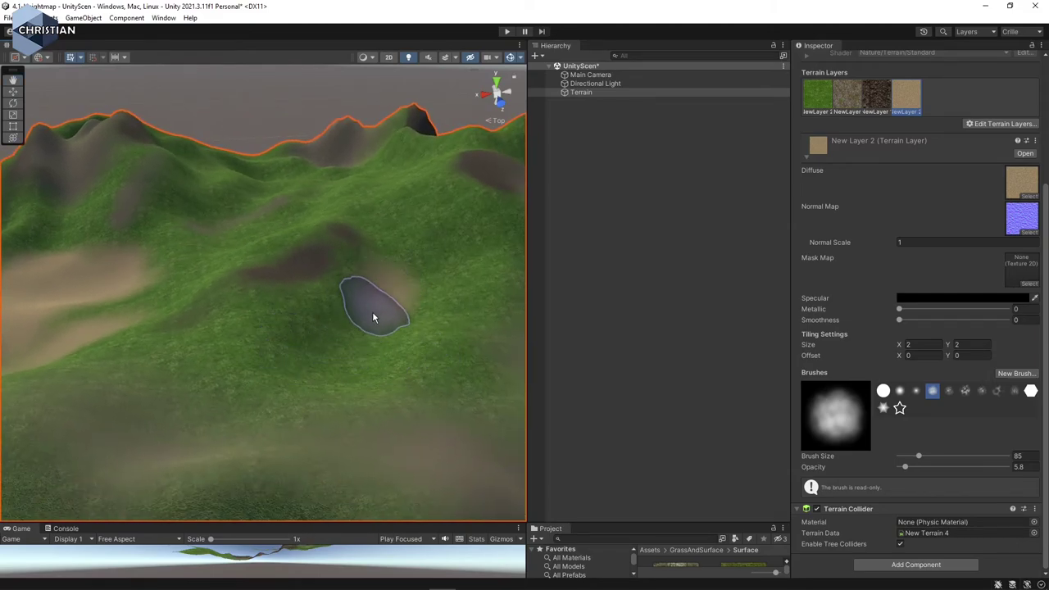
scroll(282, 296, "down", 2)
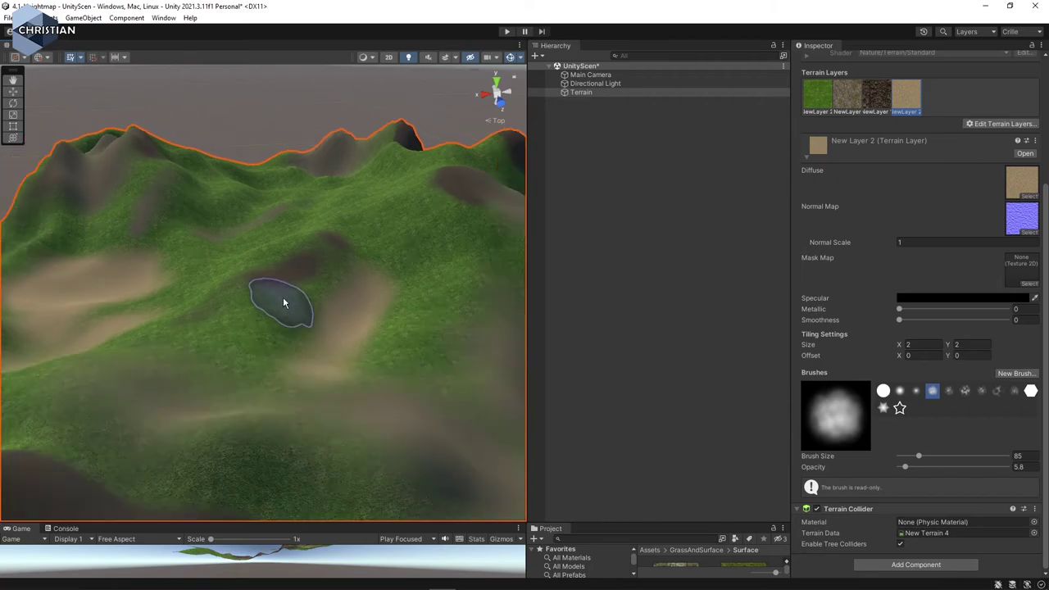
scroll(295, 319, "down", 4)
scroll(347, 330, "up", 2)
scroll(367, 286, "up", 2)
scroll(398, 312, "up", 2)
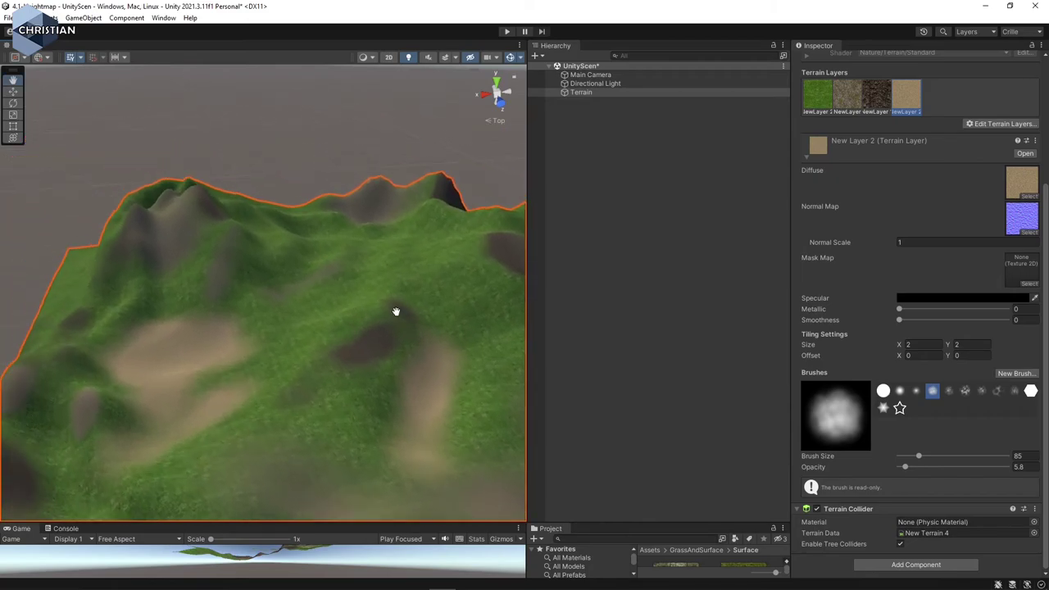
scroll(408, 332, "up", 2)
mouse_move(432, 323)
left_mouse_down()
mouse_move(405, 313)
mouse_move(346, 342)
mouse_move(435, 361)
left_mouse_up()
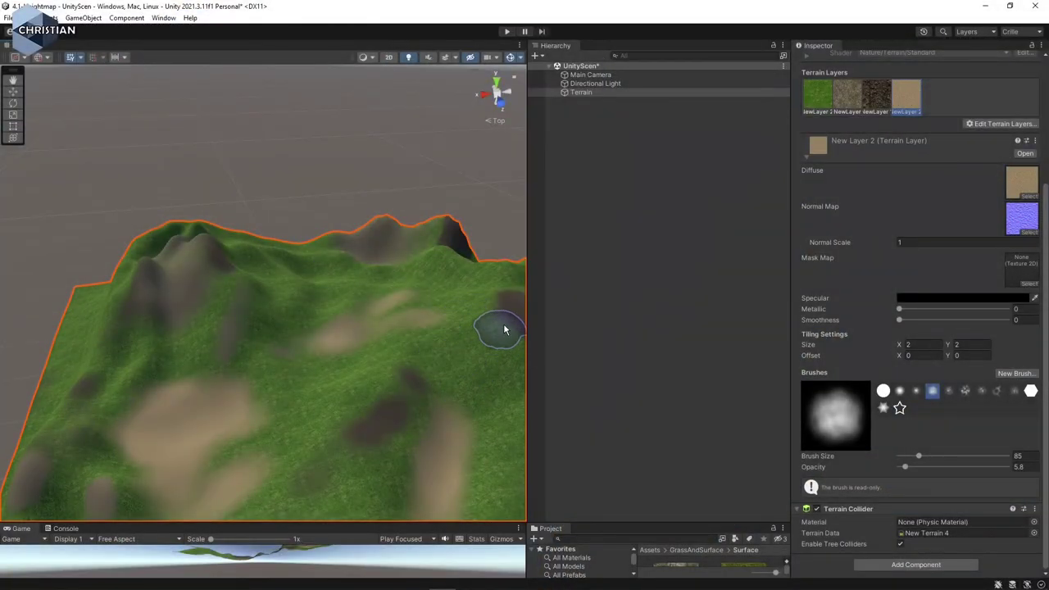
Step: Show Terrain Settings with the 513 x 513 heightmap resolution and Import Raw option
scroll(865, 482, "up", 4)
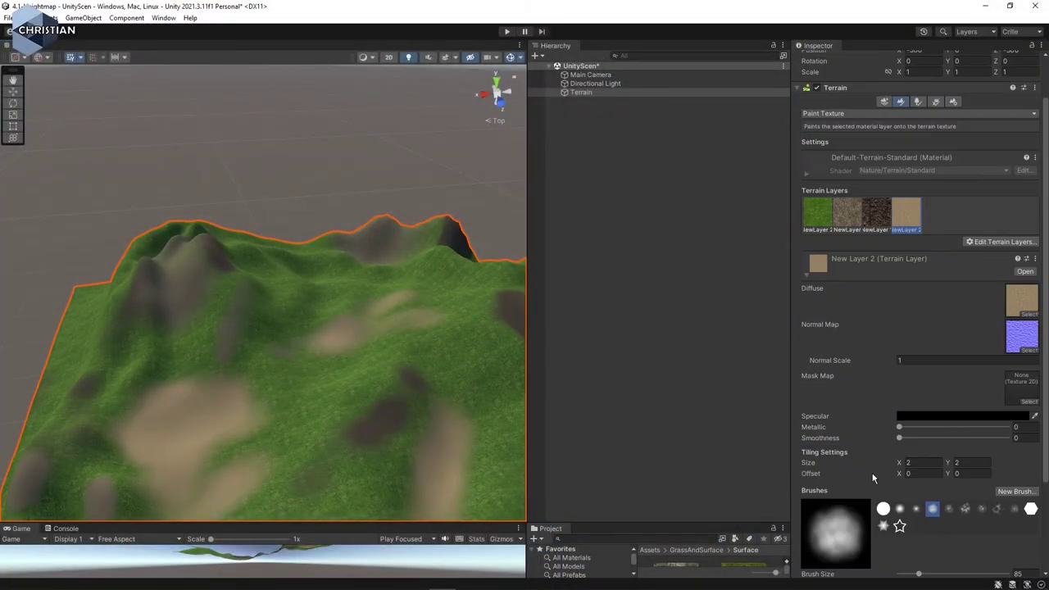
scroll(873, 475, "up", 1)
left_click(953, 155)
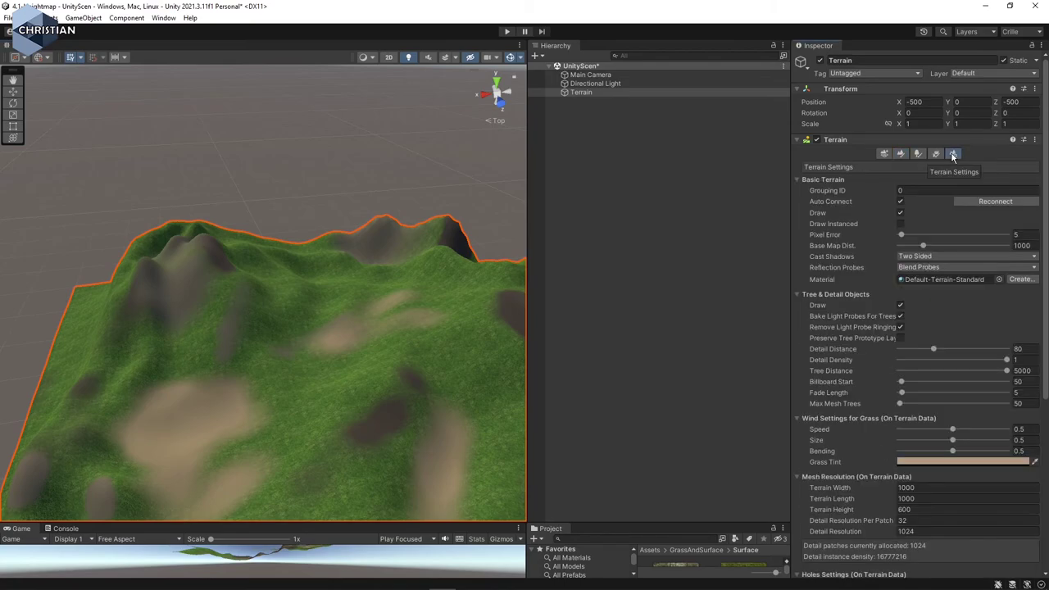
scroll(953, 281, "down", 7)
scroll(952, 366, "down", 1)
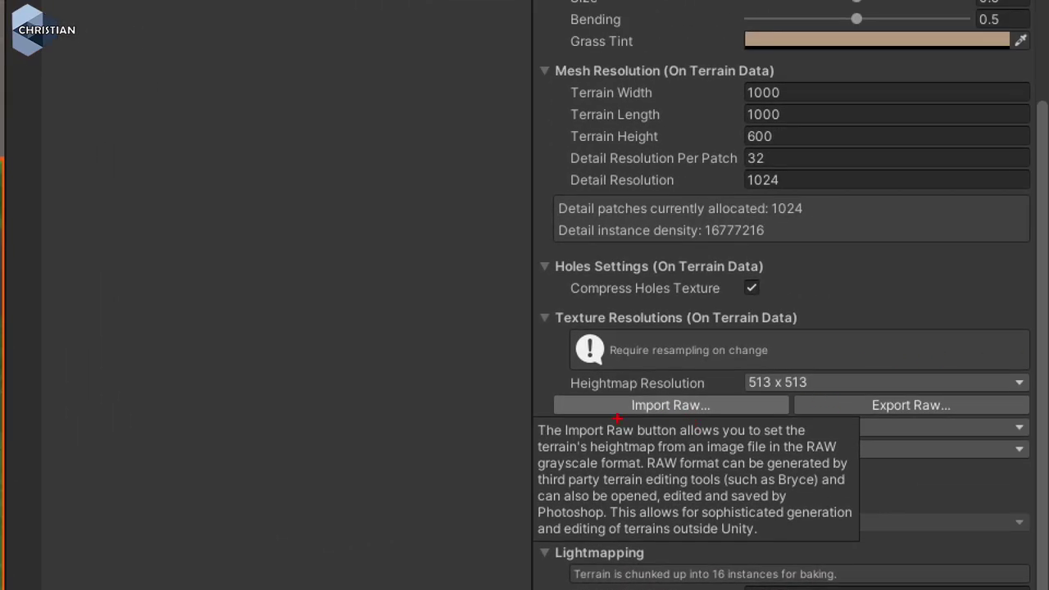
left_click_drag(618, 417, 725, 403)
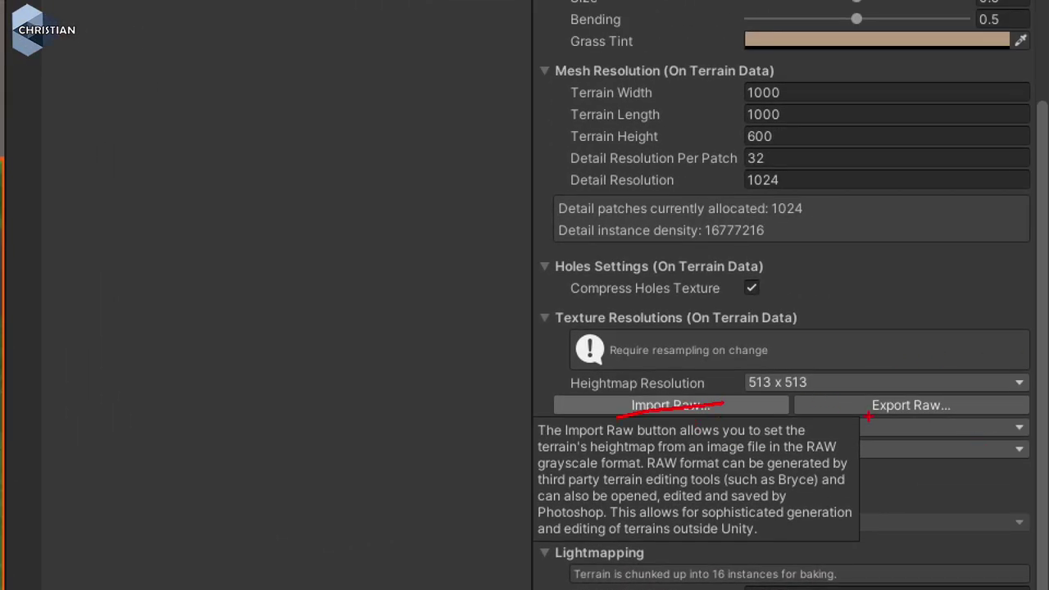